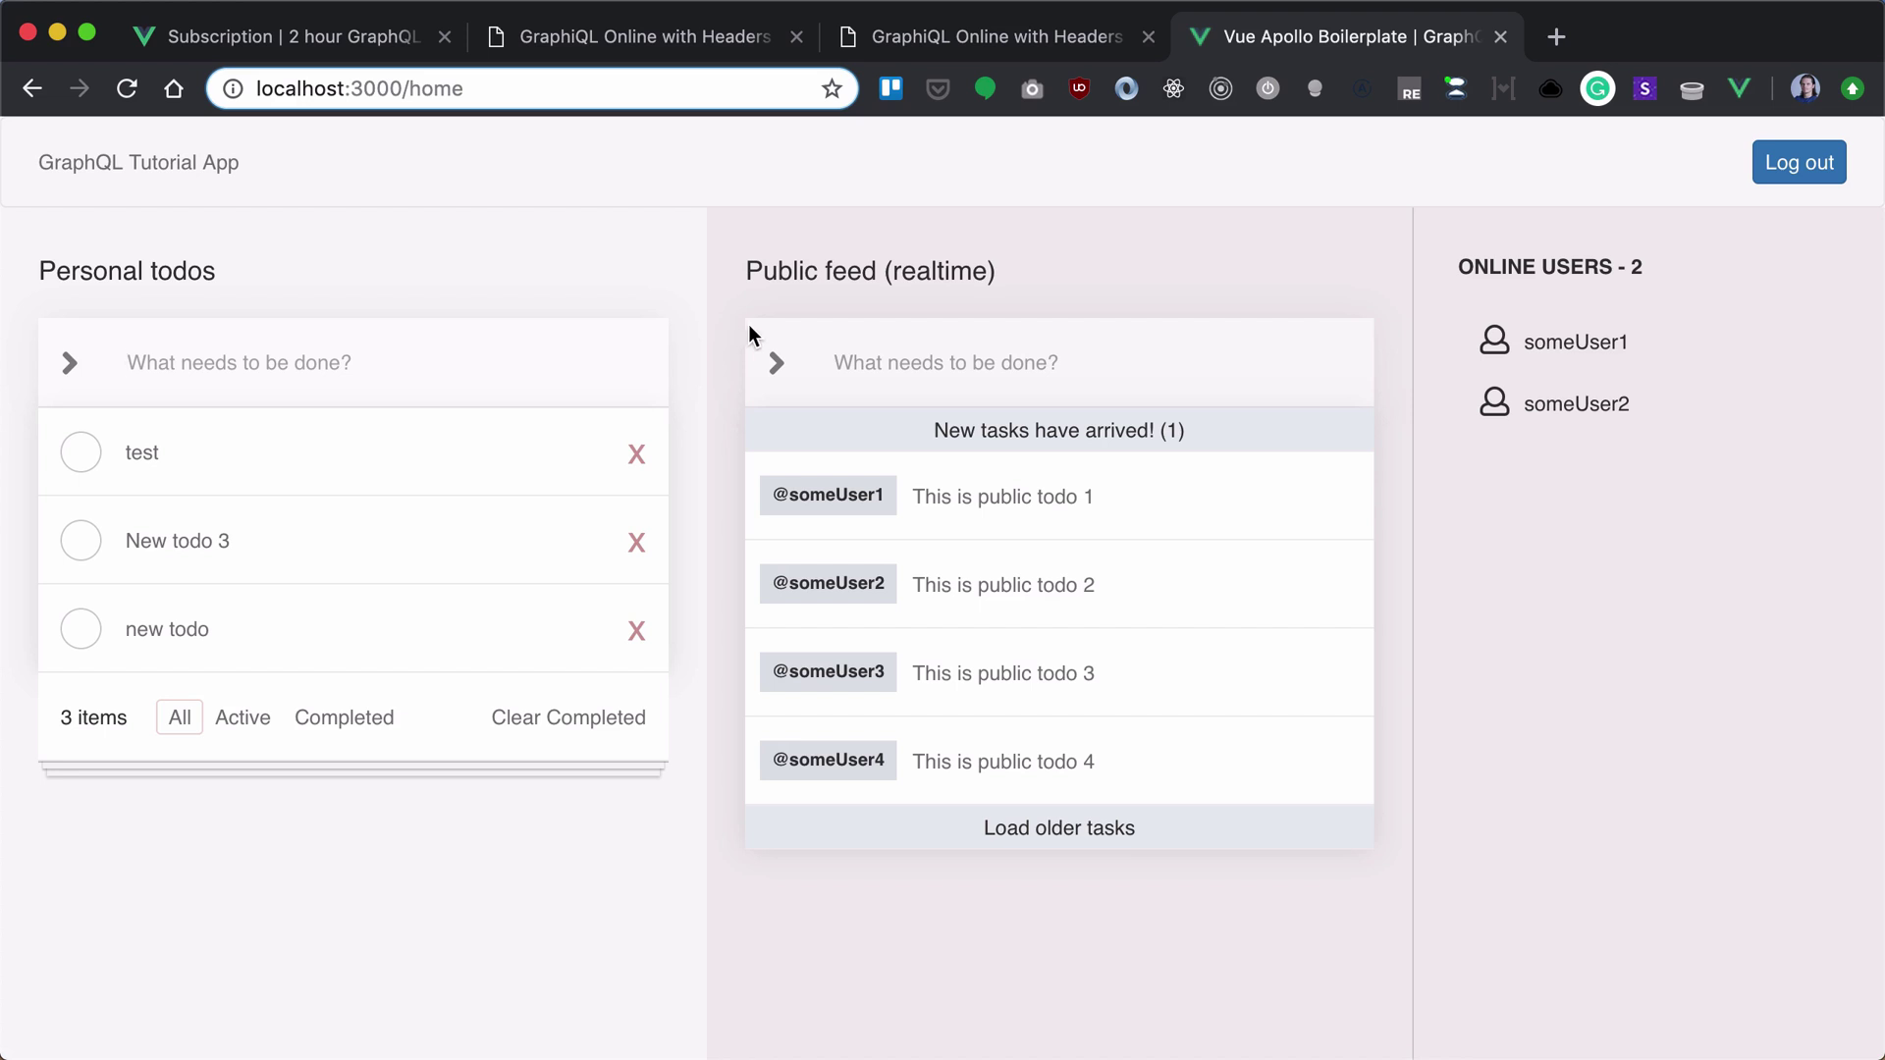
# Switch to the second 'GraphiQL Online with Headers' tab showing the updateLastSeen mutation.
pyautogui.click(594, 36)
# Replace the old mutation with a getOnlineUsers subscription on online_users, ordered by user name ascending.
pyautogui.click(527, 527)
pyautogui.press('super+a')
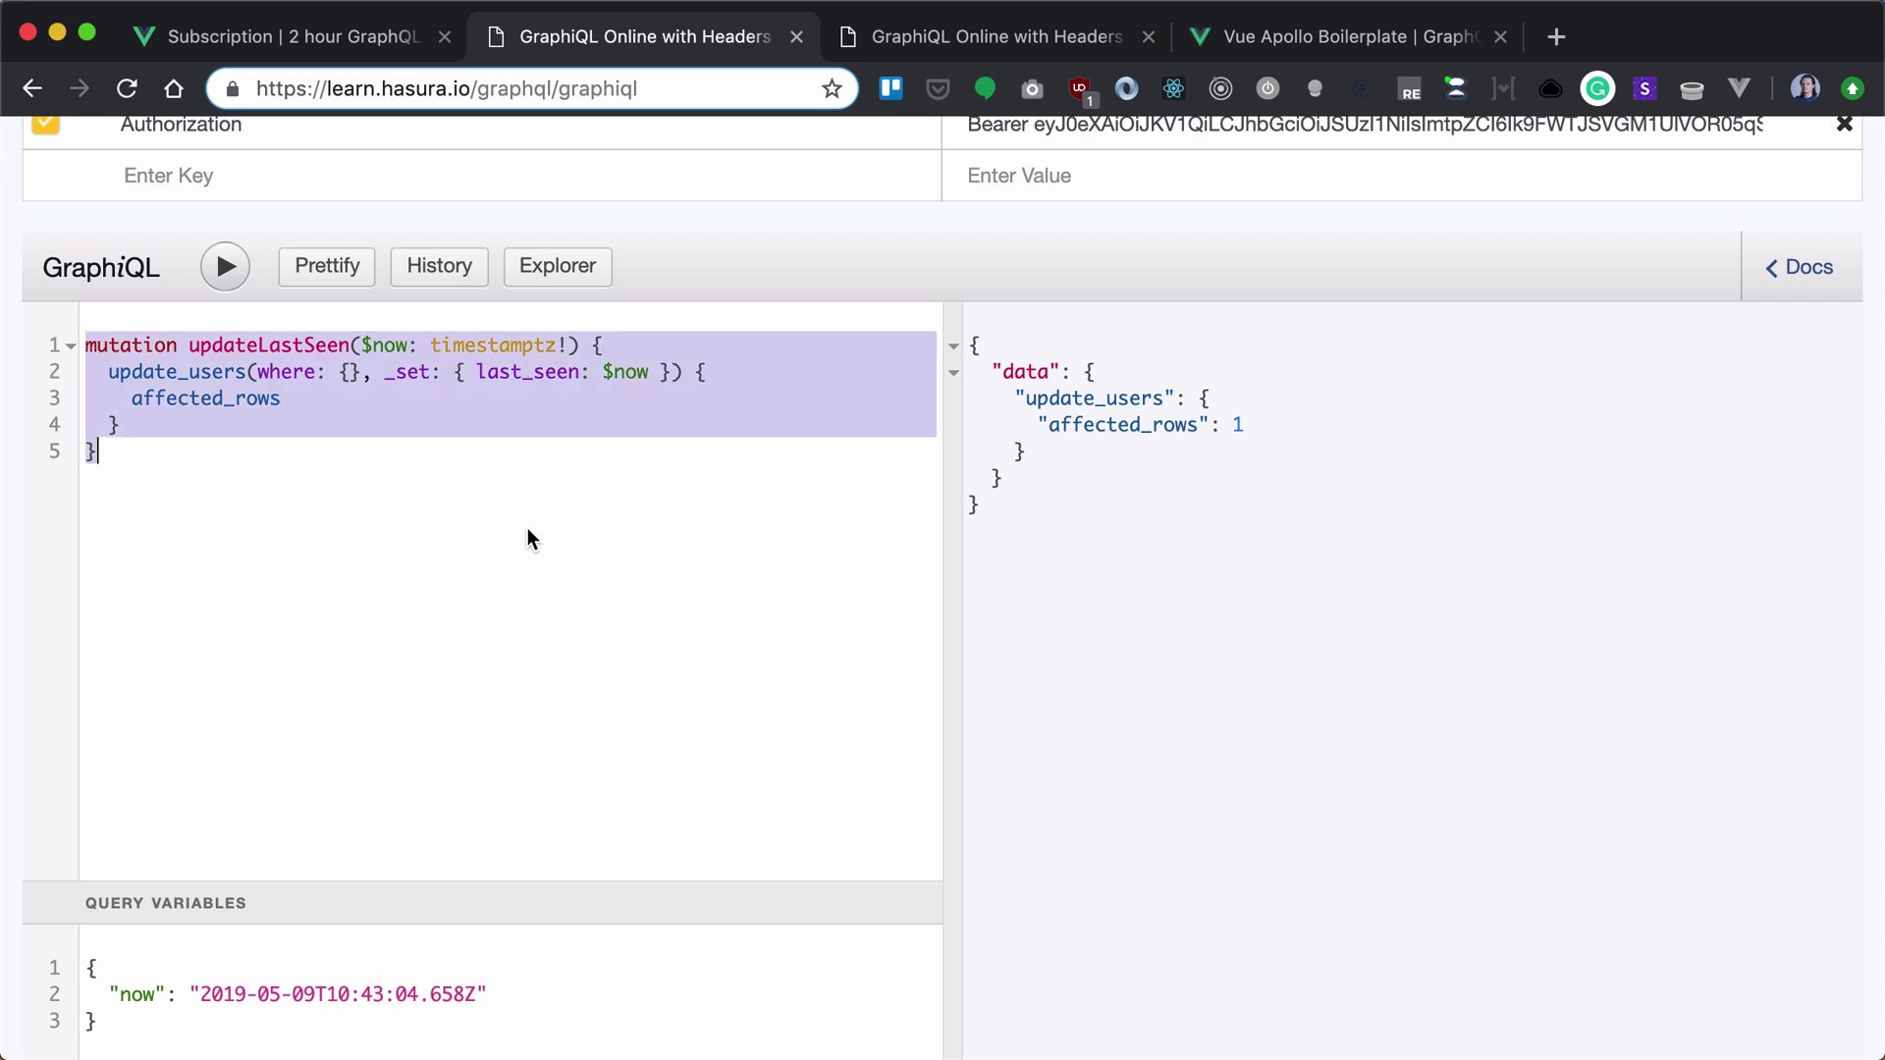
pyautogui.press('BackSpace')
pyautogui.write('s')
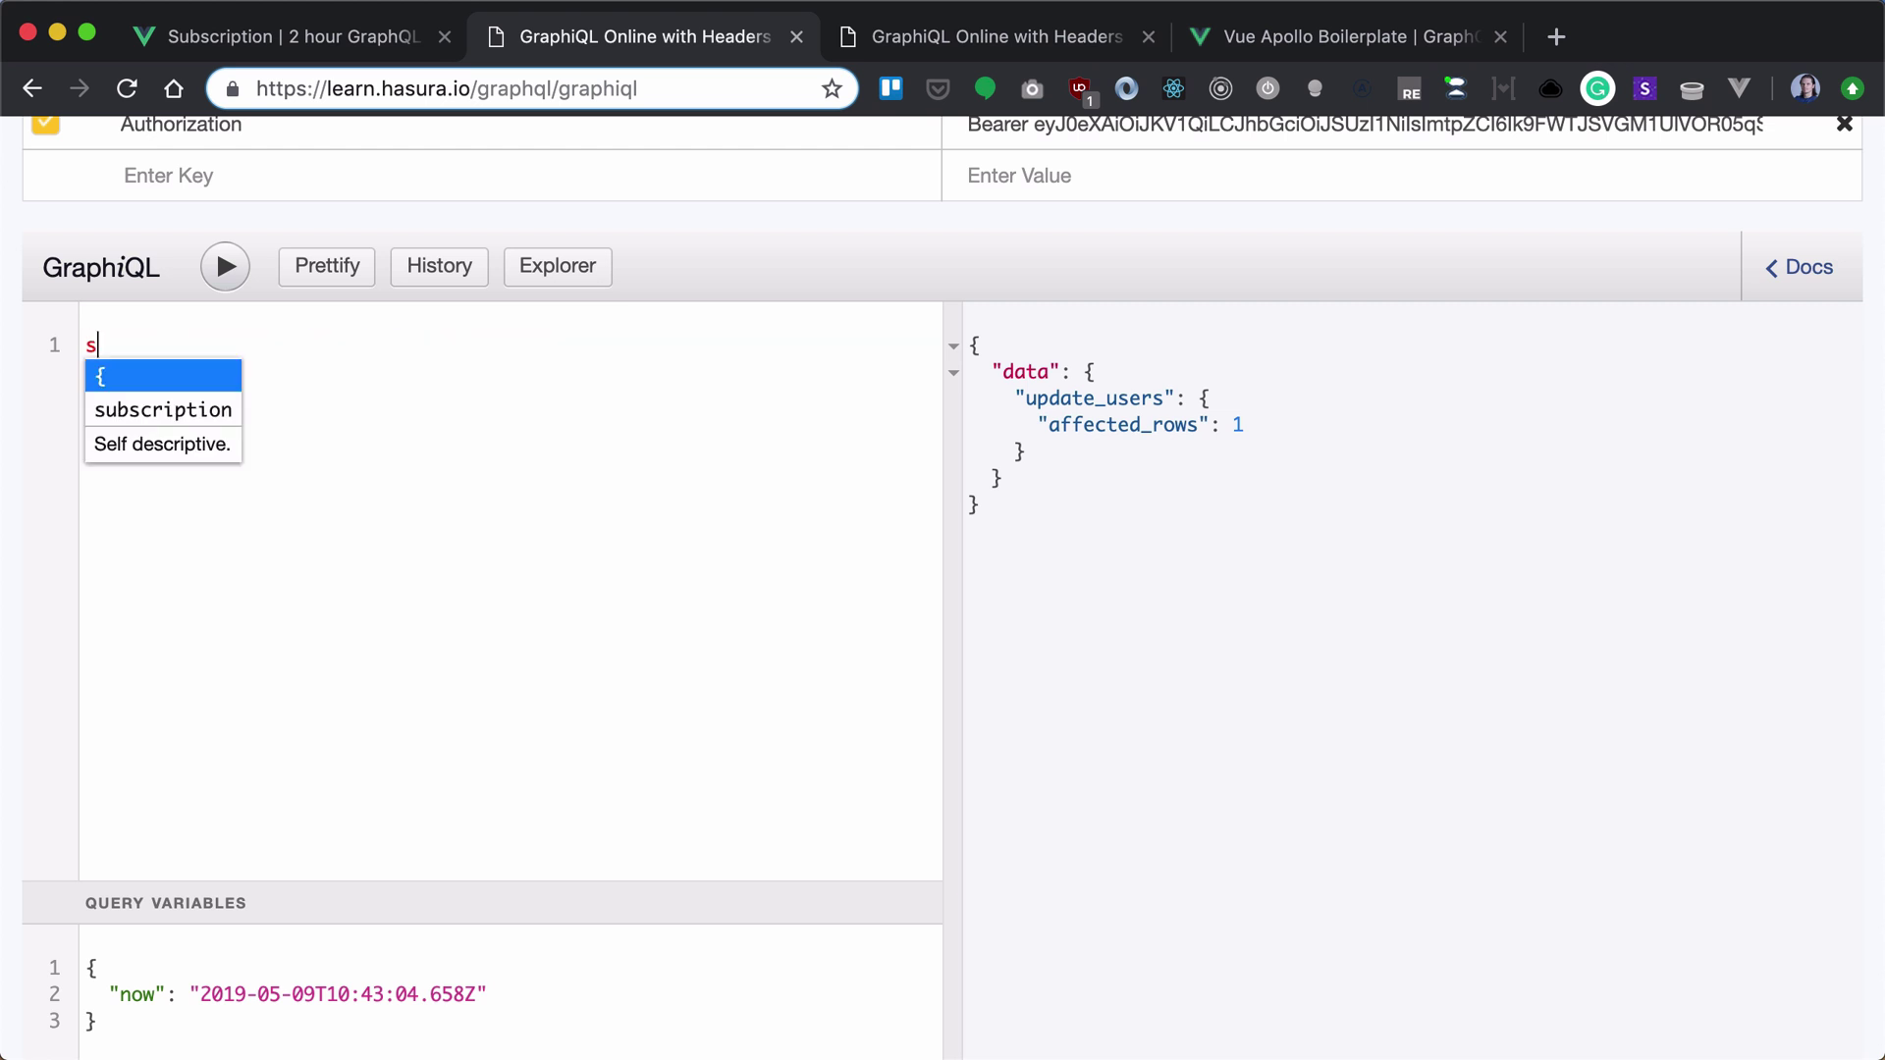
pyautogui.write('ubsc')
pyautogui.press('Return')
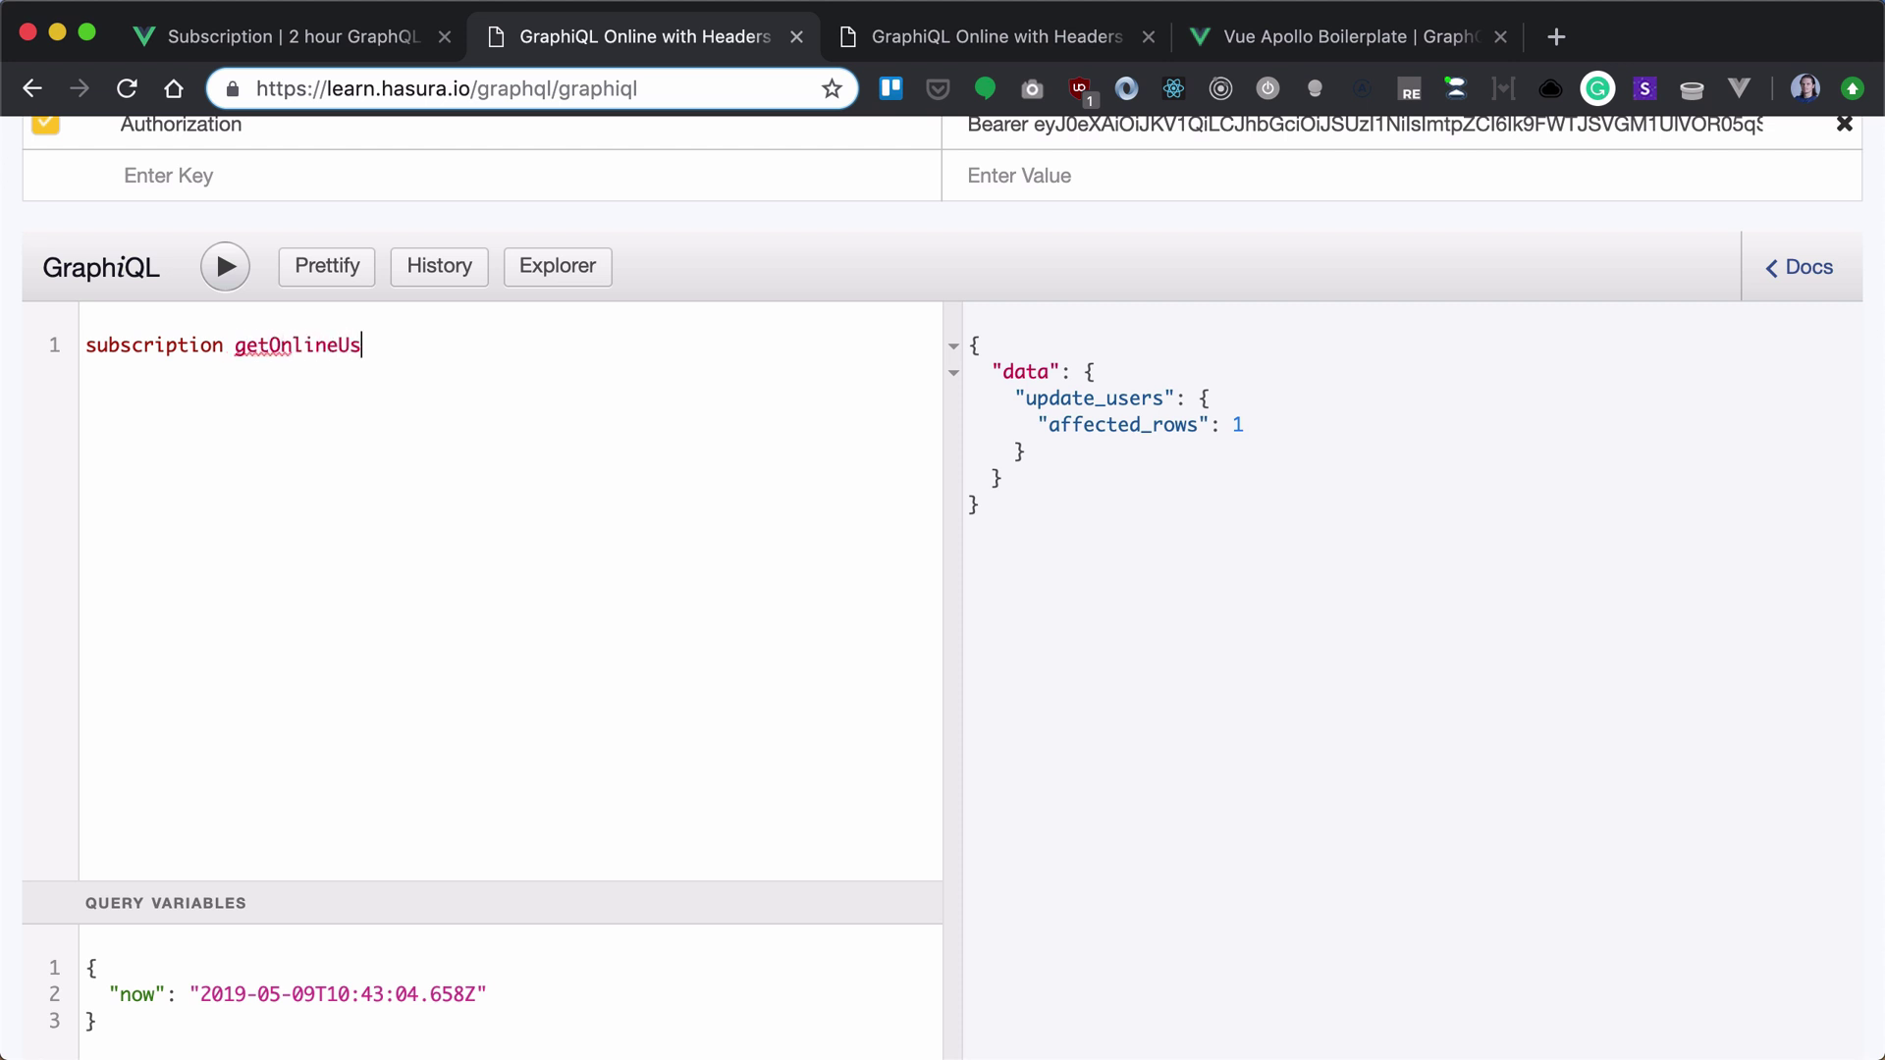
pyautogui.press('Return')
pyautogui.write('on')
pyautogui.press('Return')
pyautogui.write('(o')
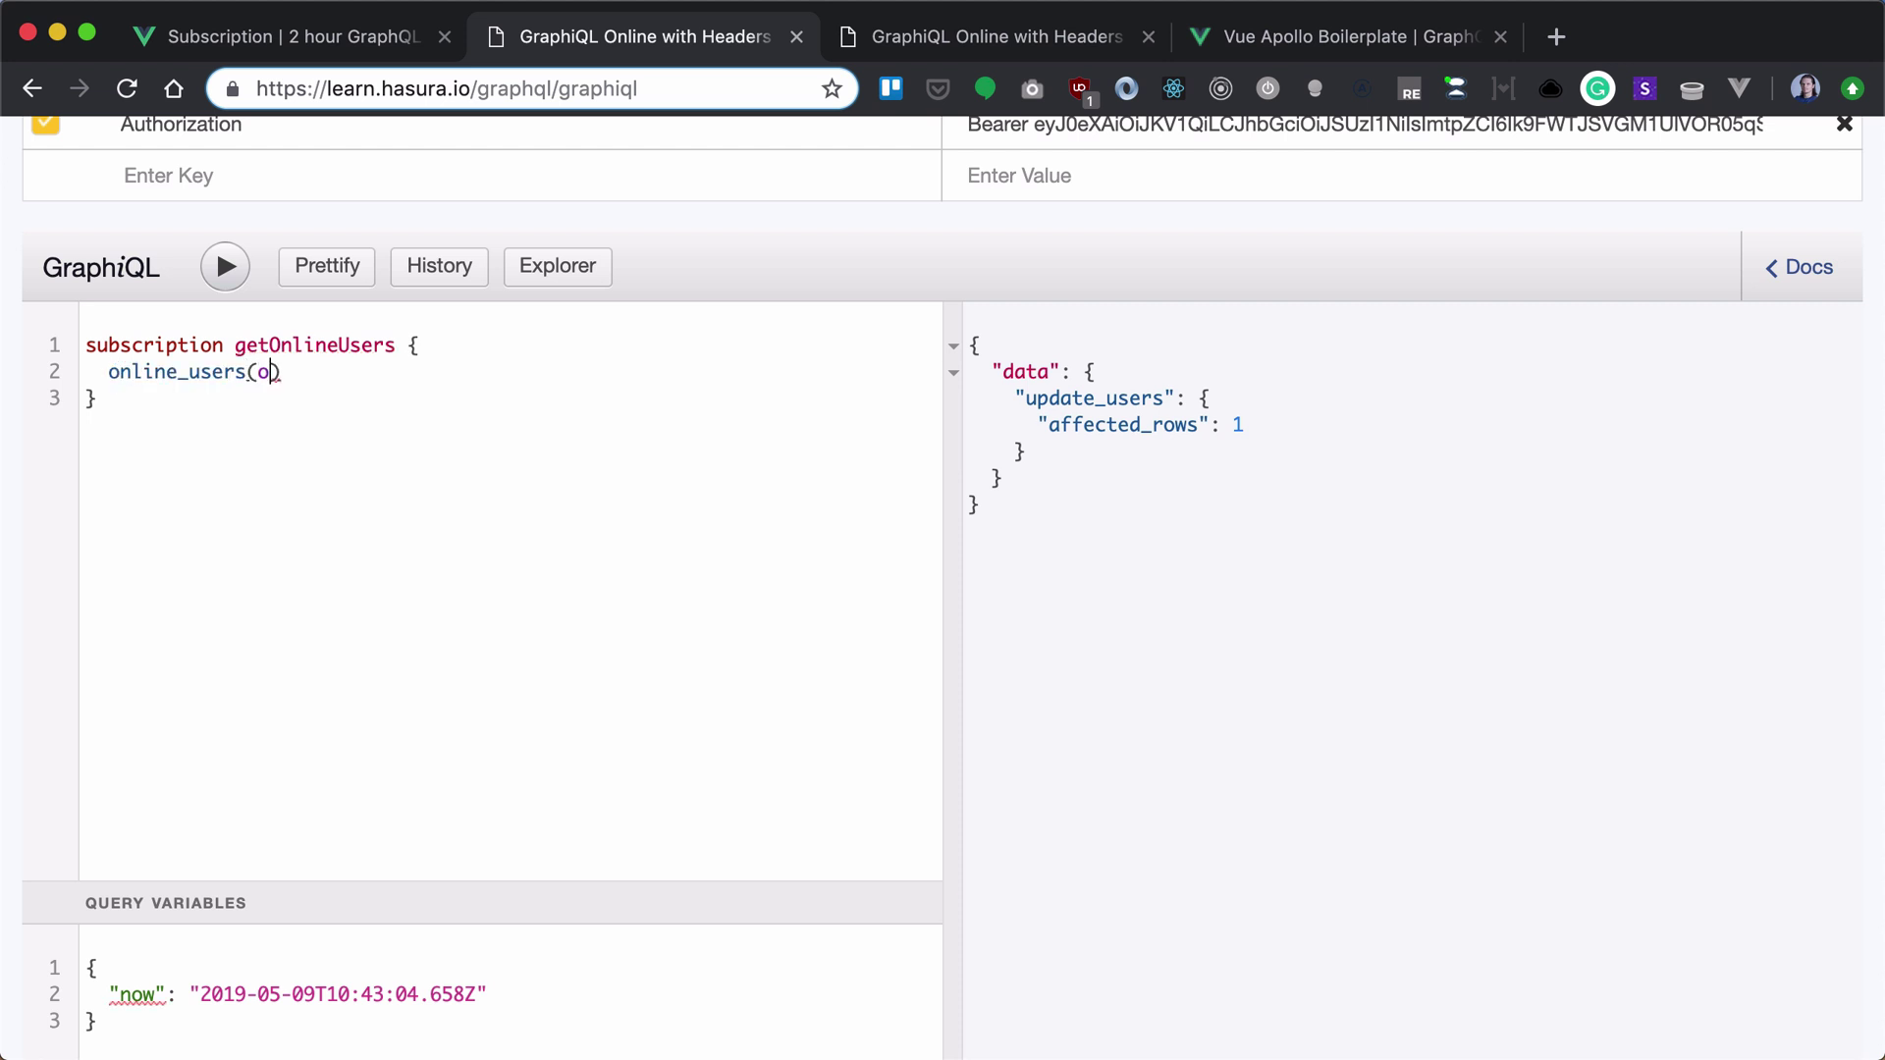
pyautogui.write('r')
pyautogui.press('Return')
pyautogui.write('{ ')
pyautogui.write('user')
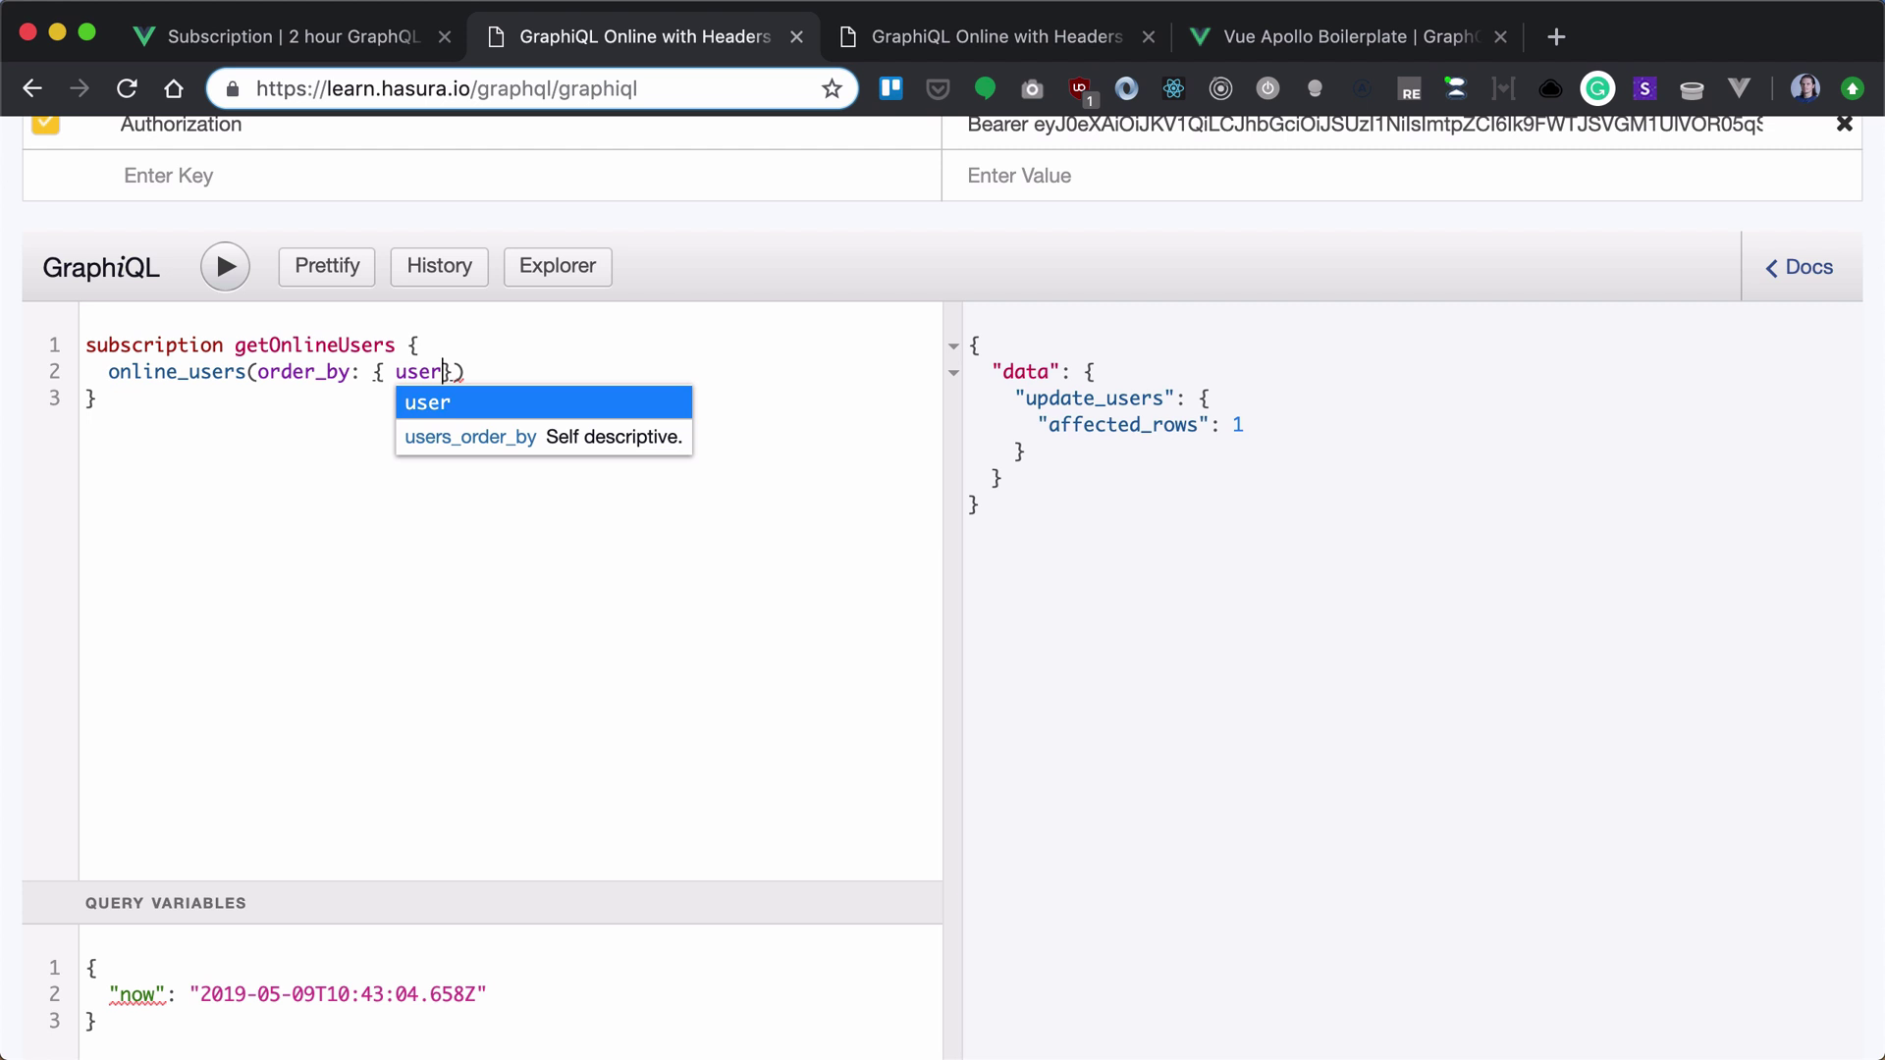
pyautogui.write(':{name')
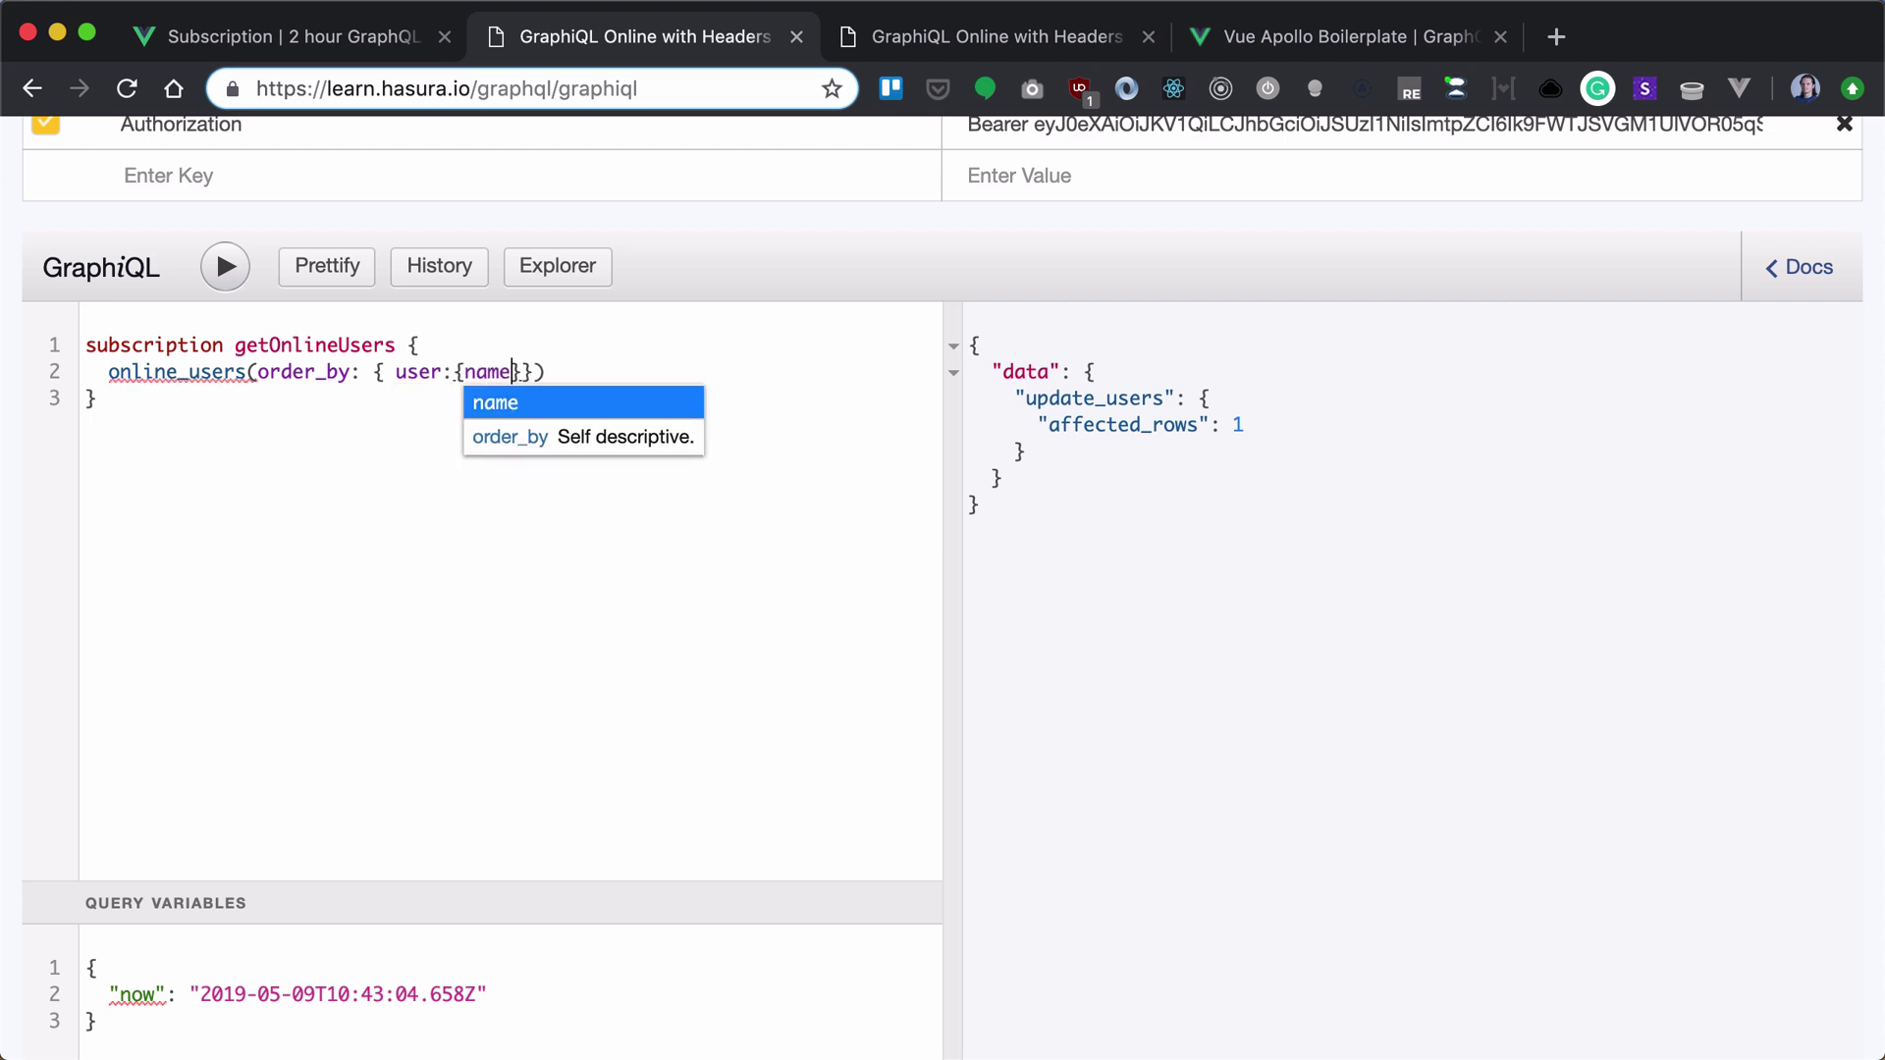
pyautogui.write(':a')
pyautogui.press('Return')
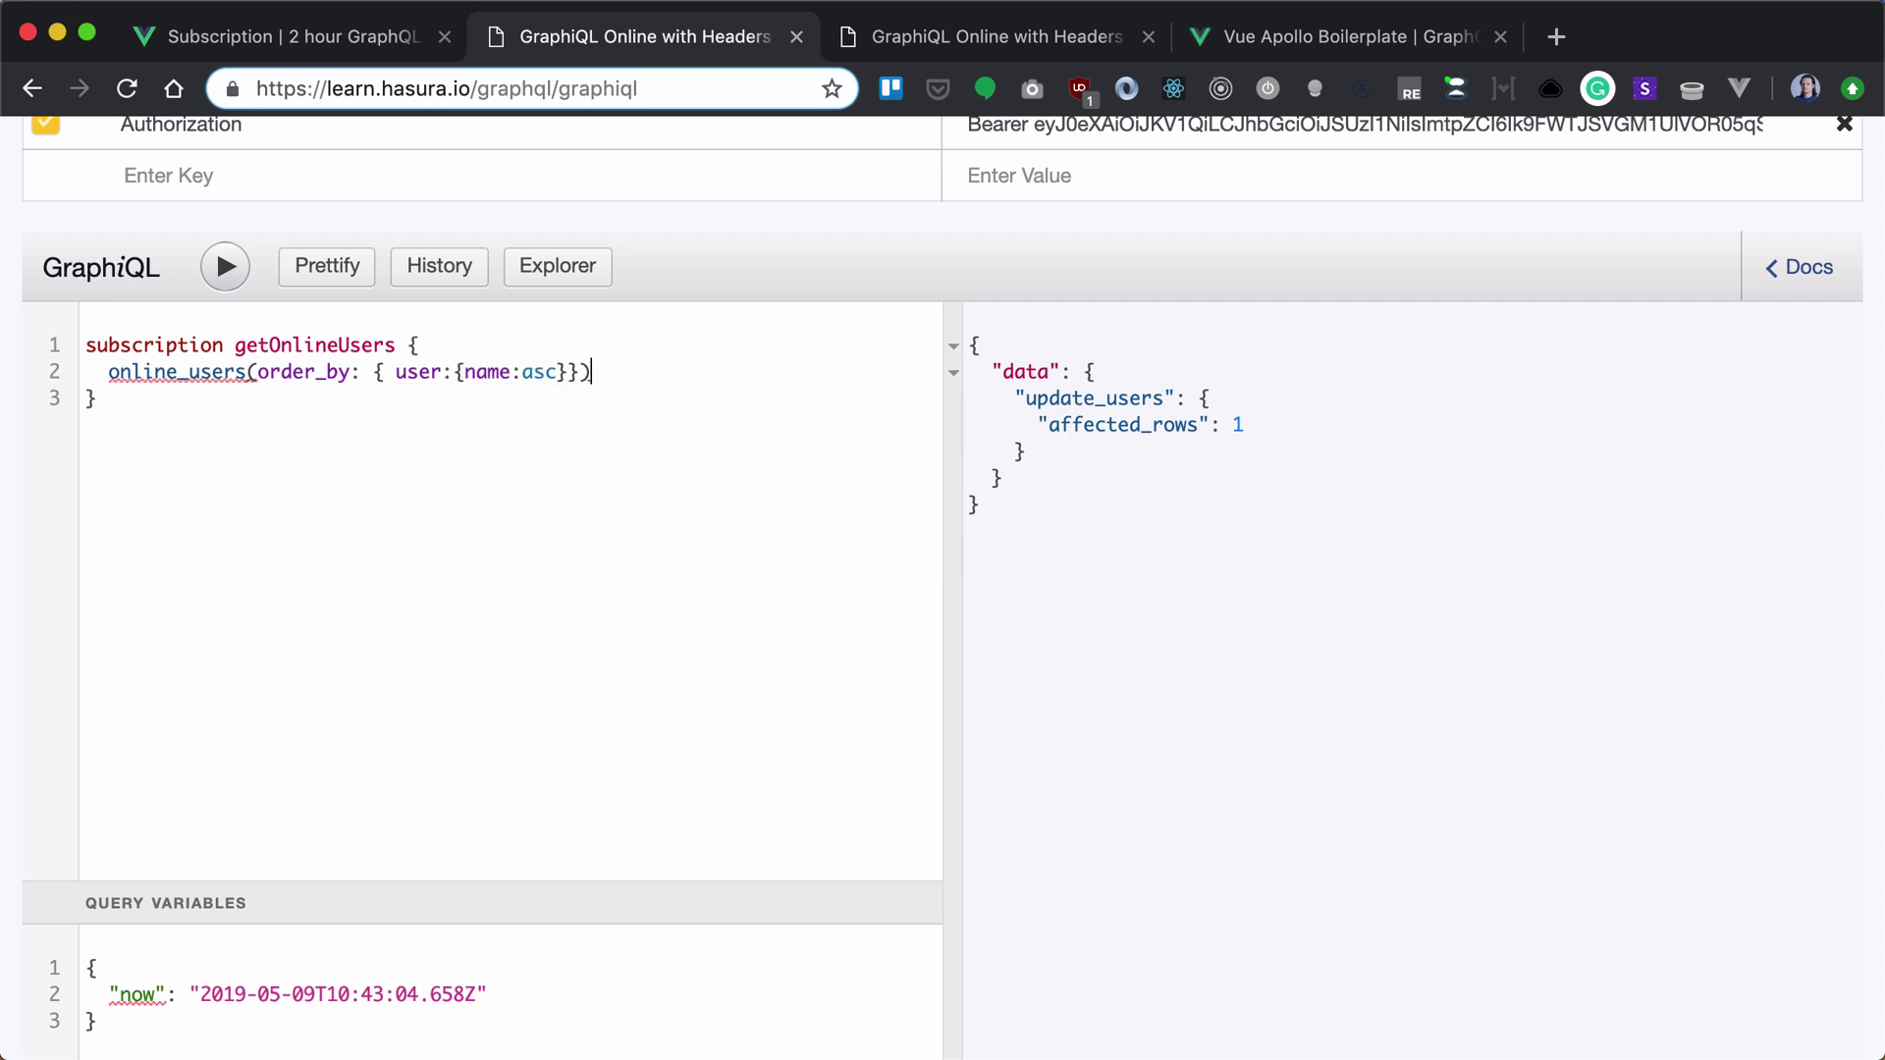
# Make the subscription return id and user { name }, removing stray lines.
pyautogui.press('Return')
pyautogui.write('ret')
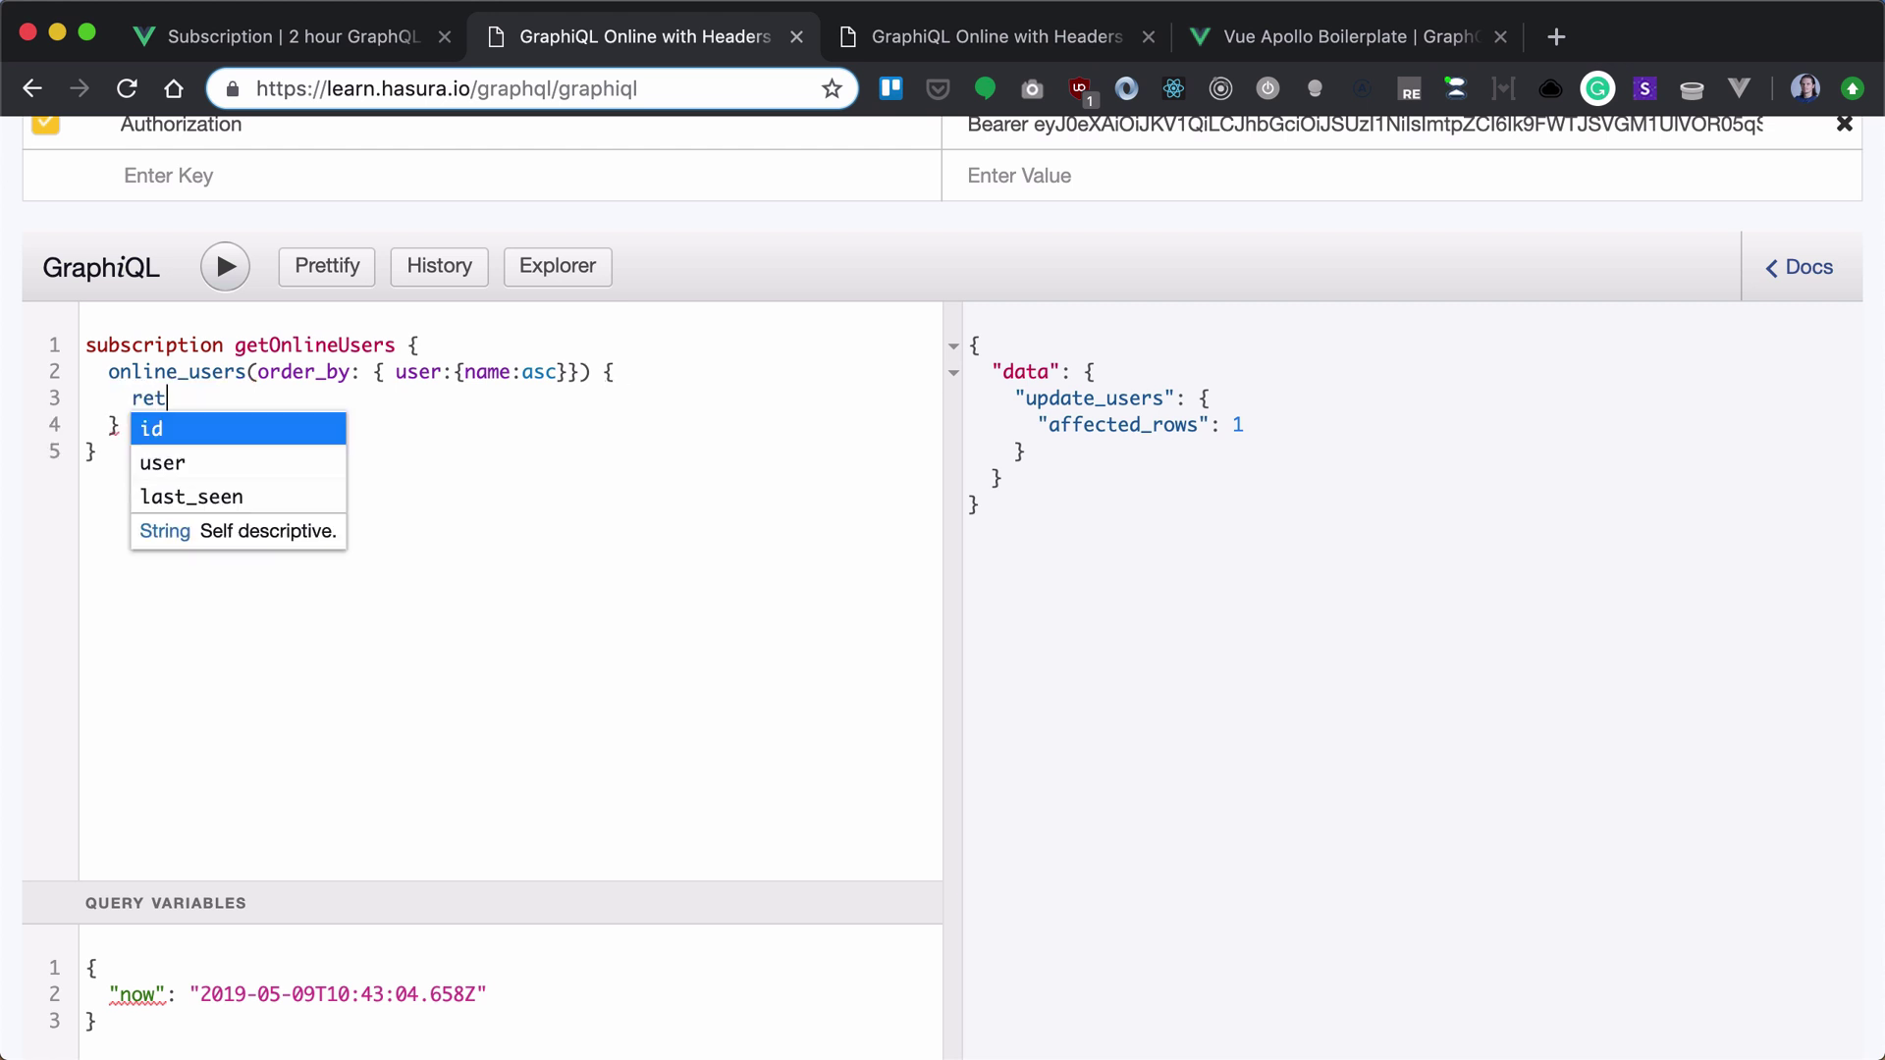
pyautogui.write('ur')
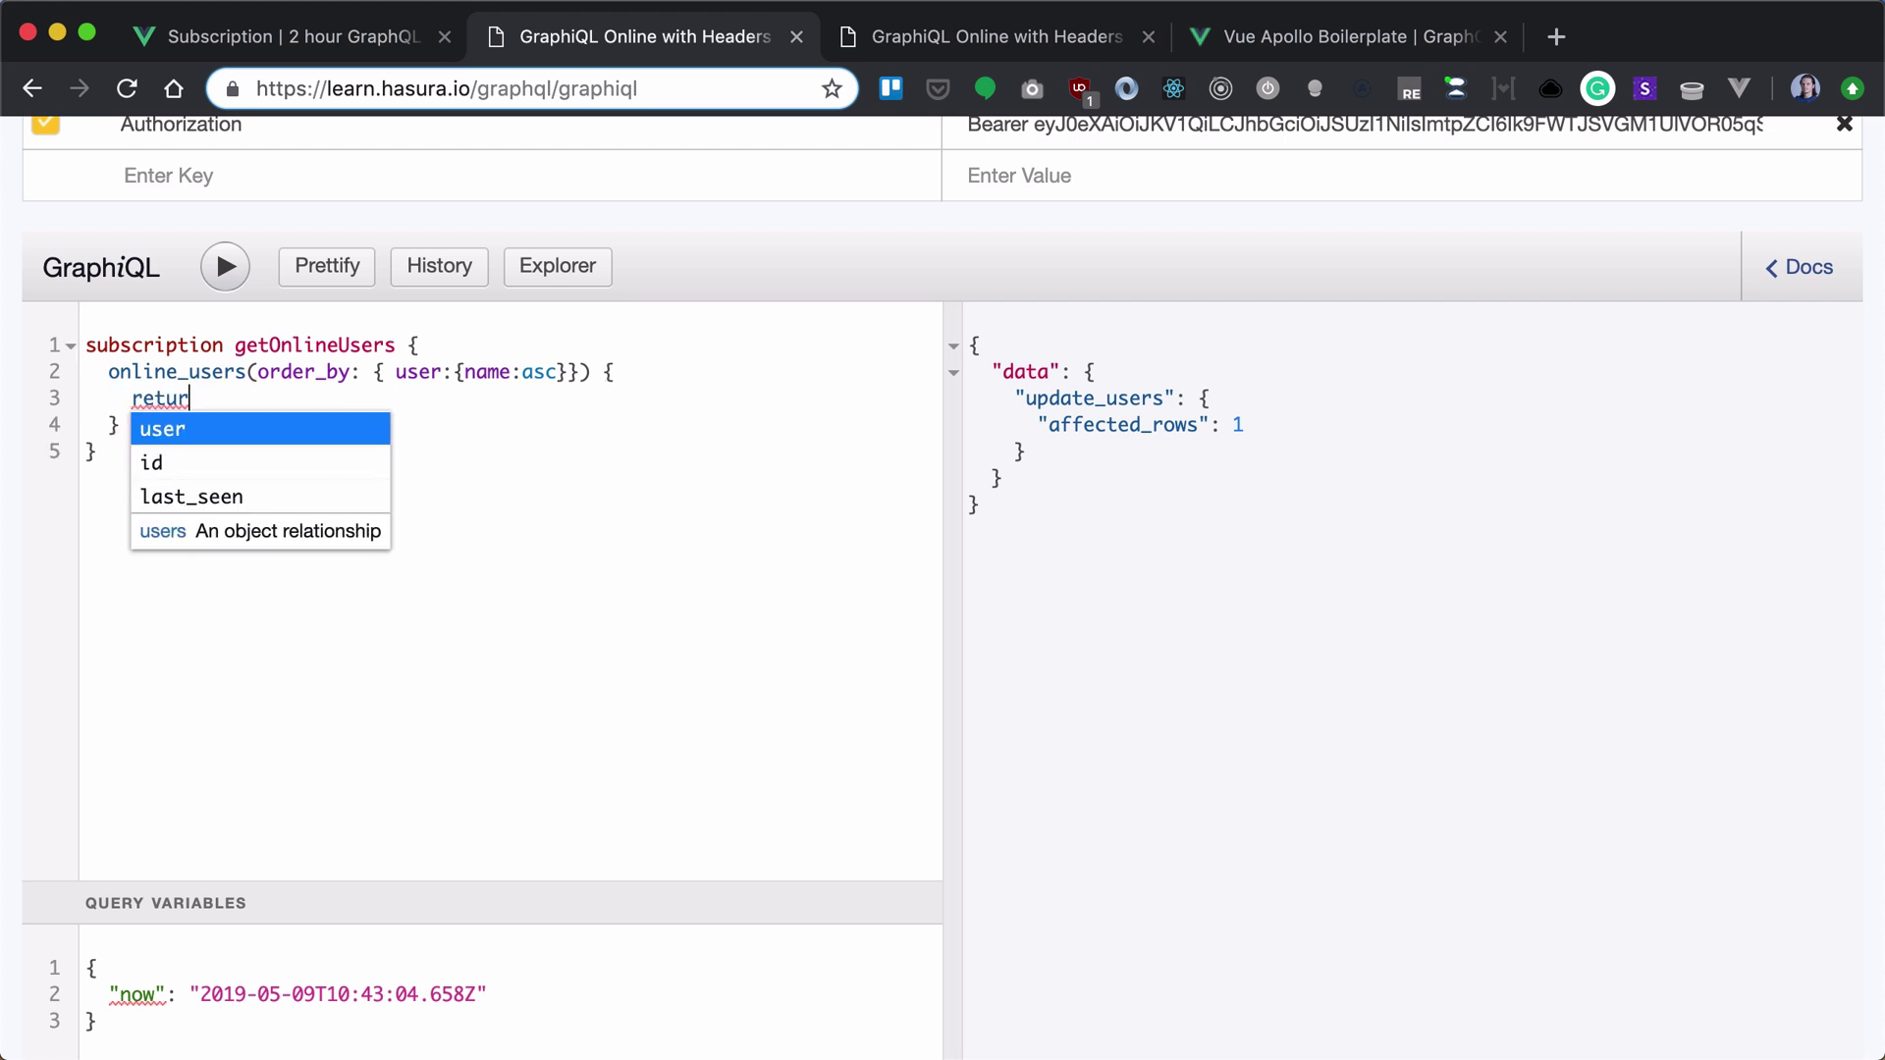
pyautogui.press('super+z')
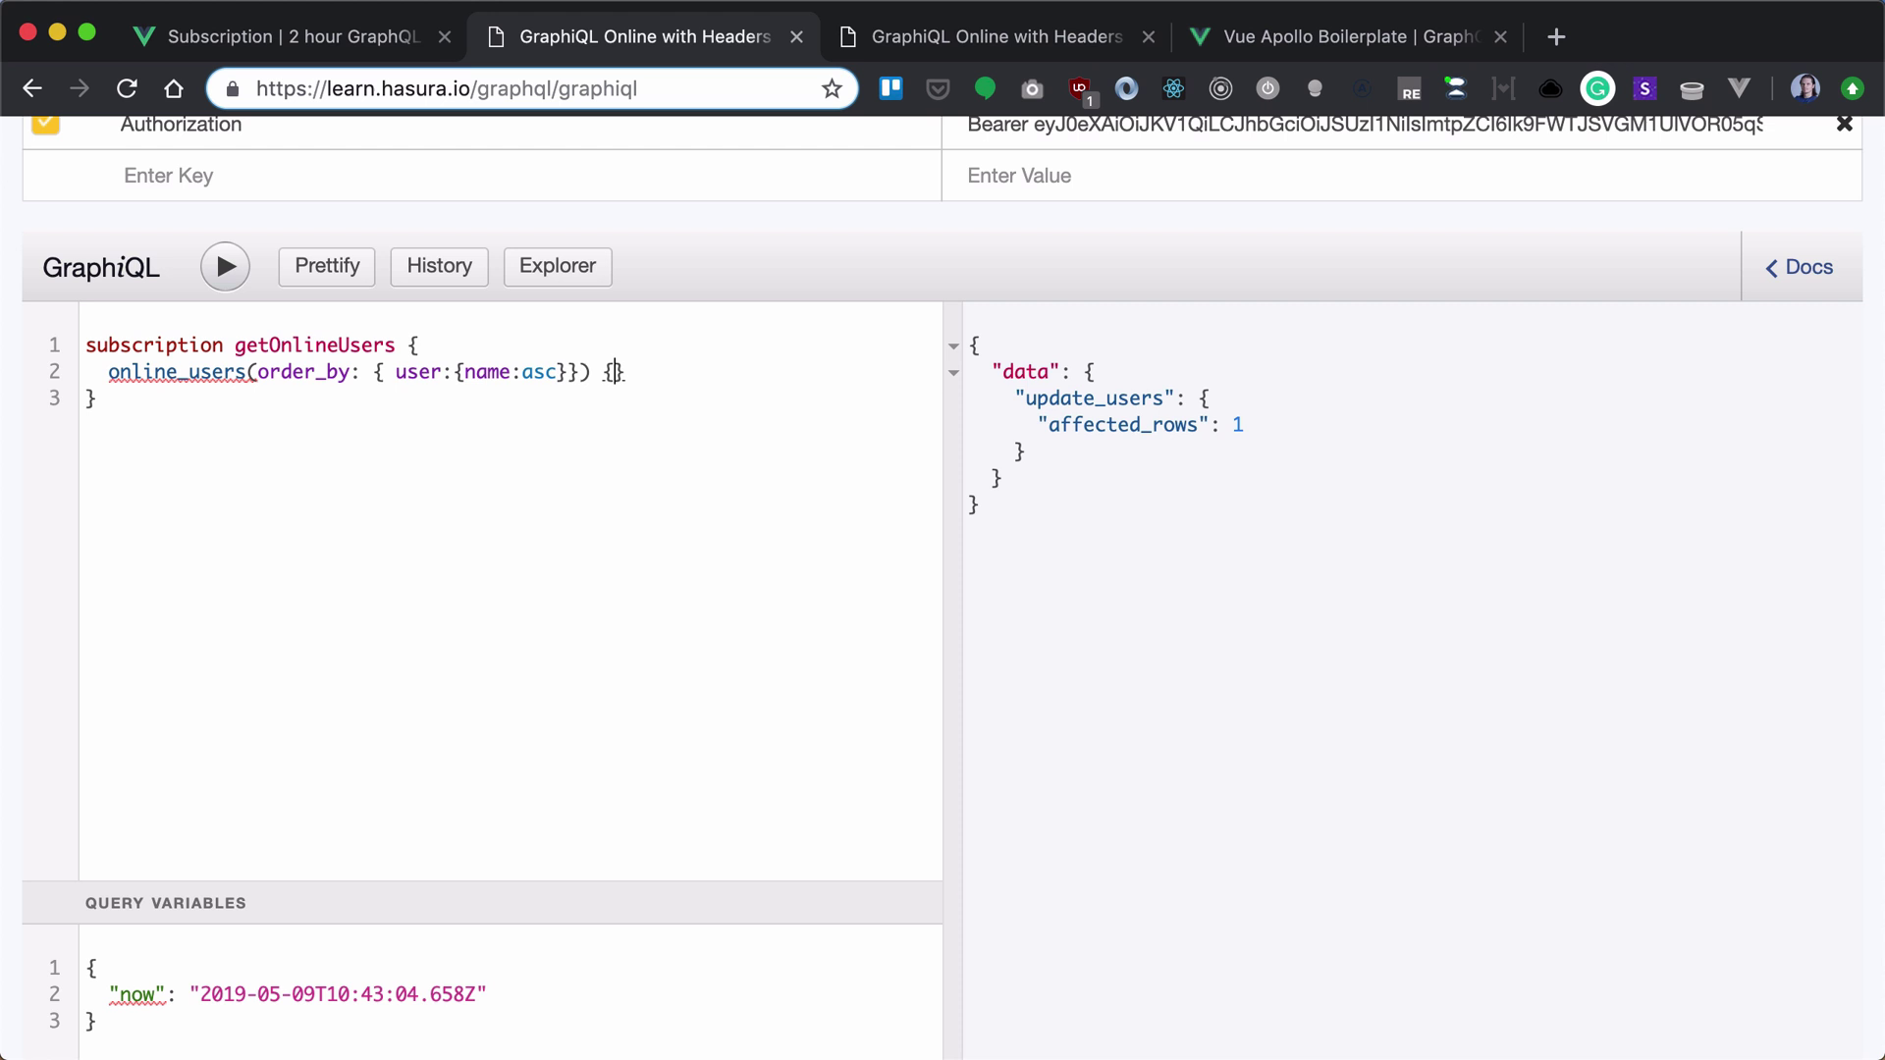
pyautogui.press('Return')
pyautogui.press('super+z')
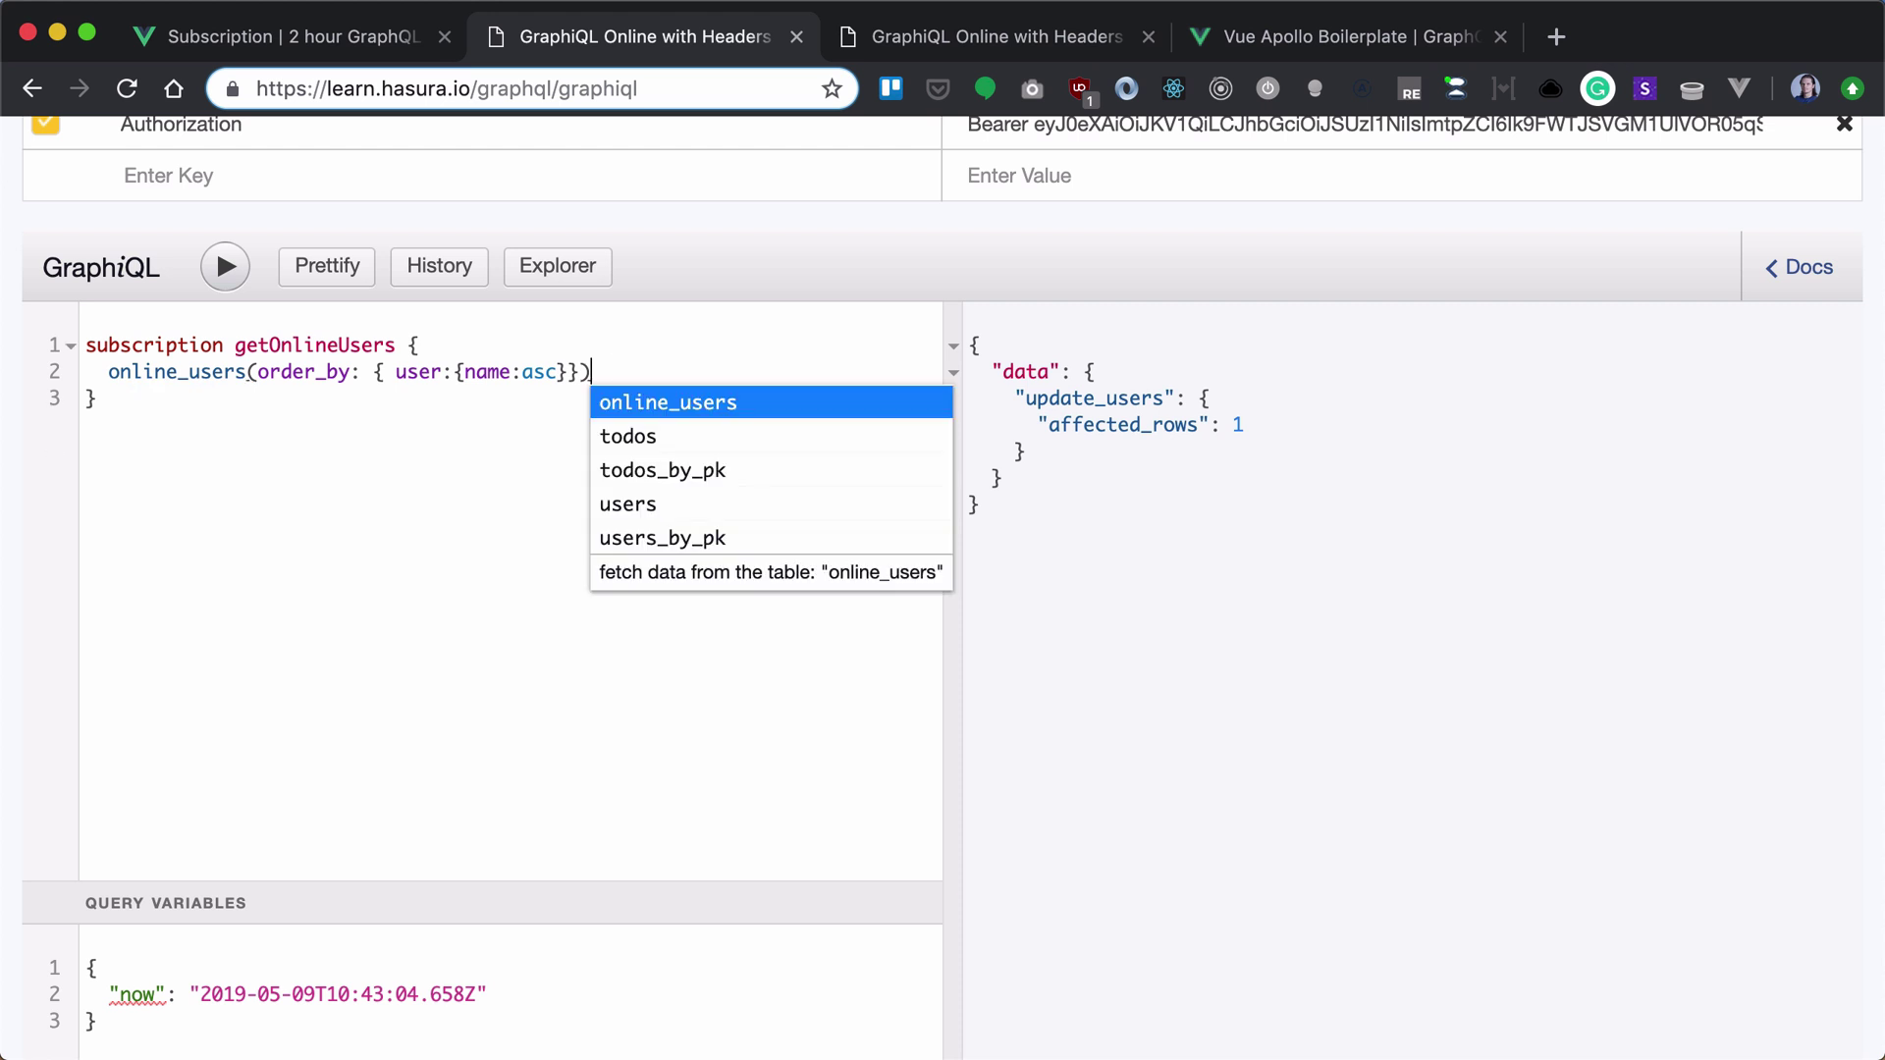
pyautogui.press('Return')
pyautogui.write('id')
pyautogui.write('{')
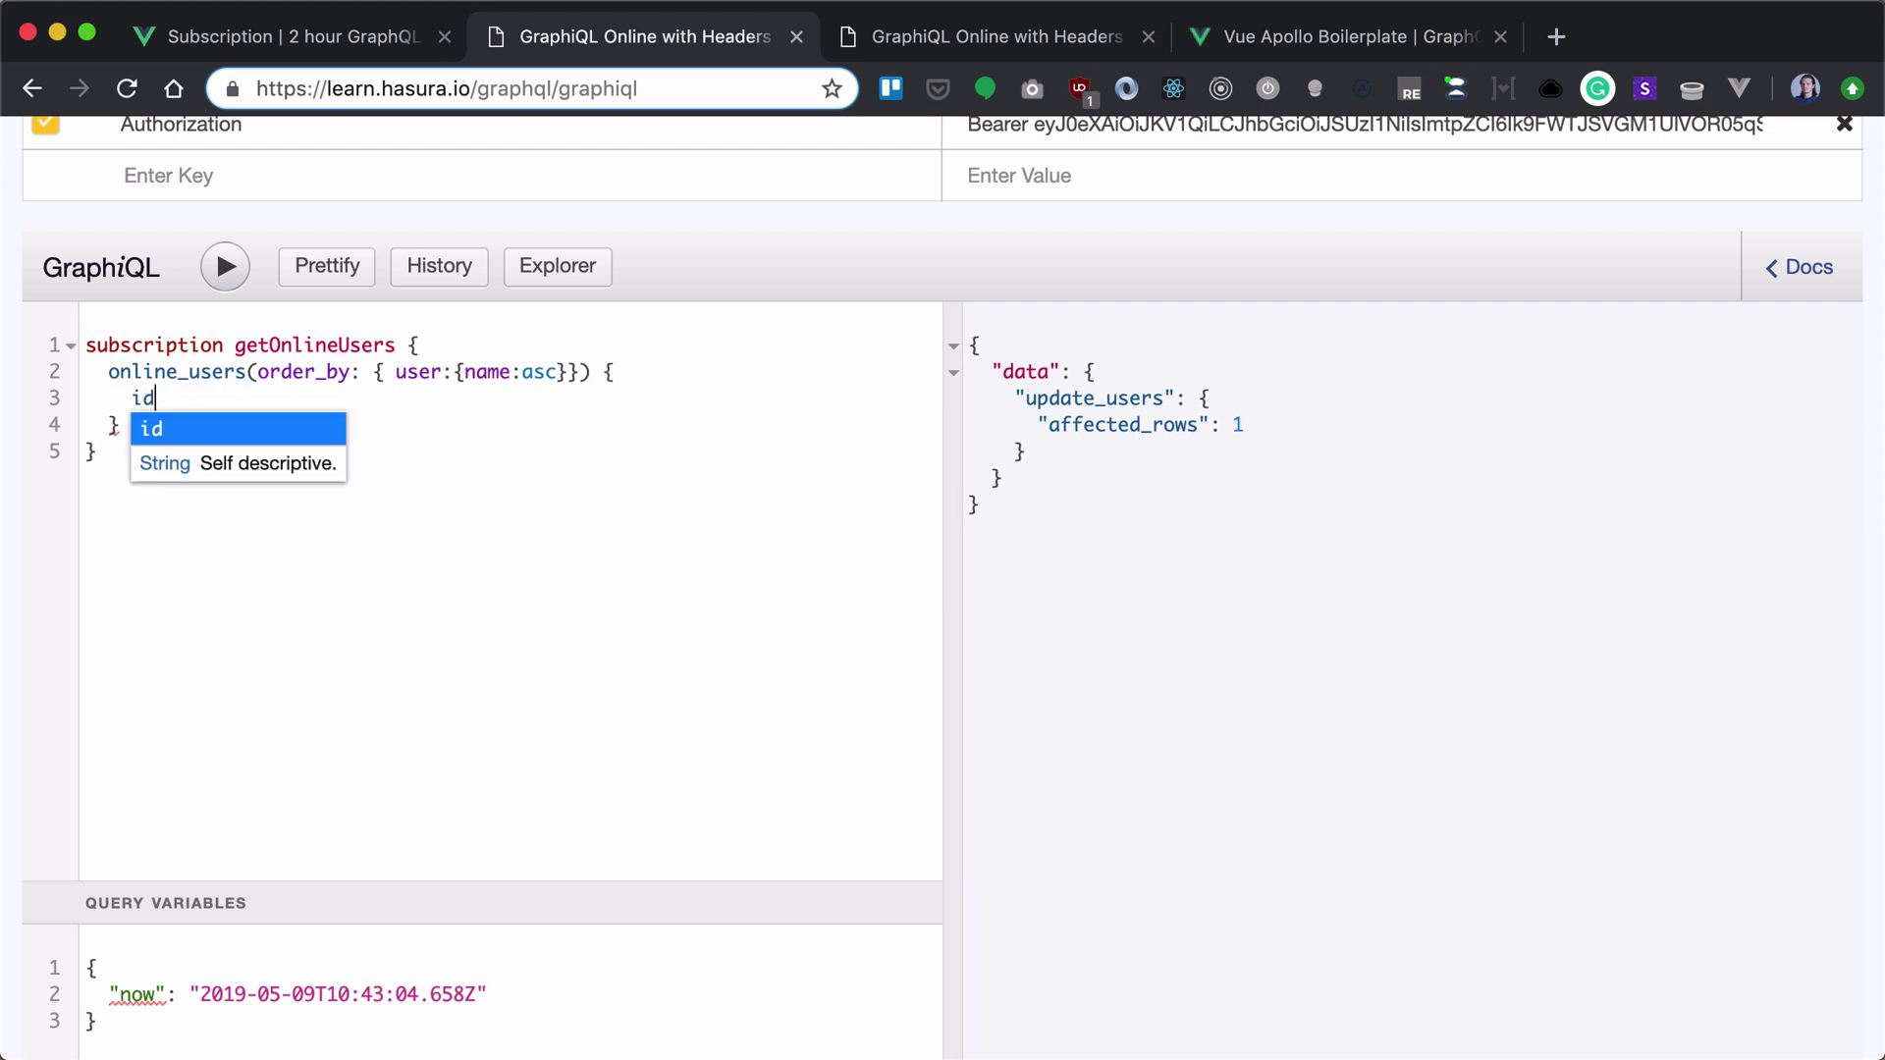
pyautogui.press('Return')
pyautogui.write('user ')
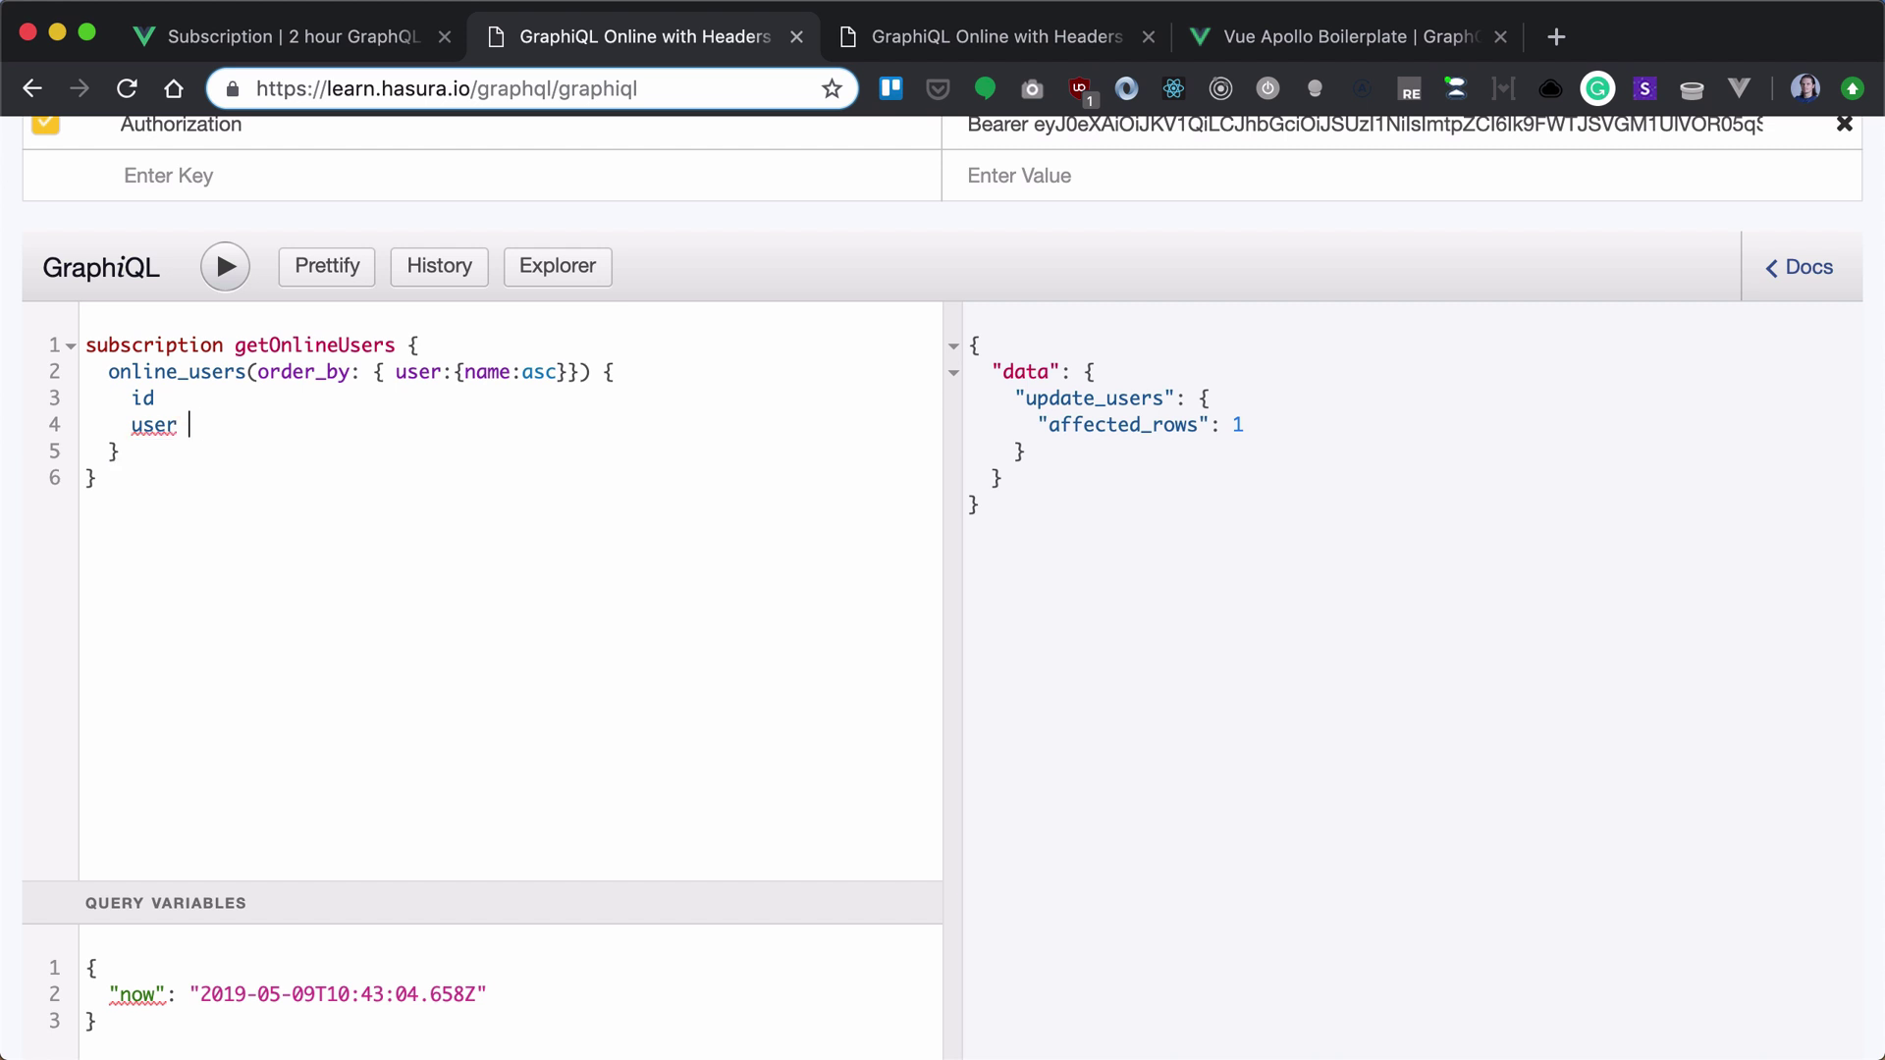
pyautogui.write('{')
pyautogui.press('Return')
pyautogui.write('name')
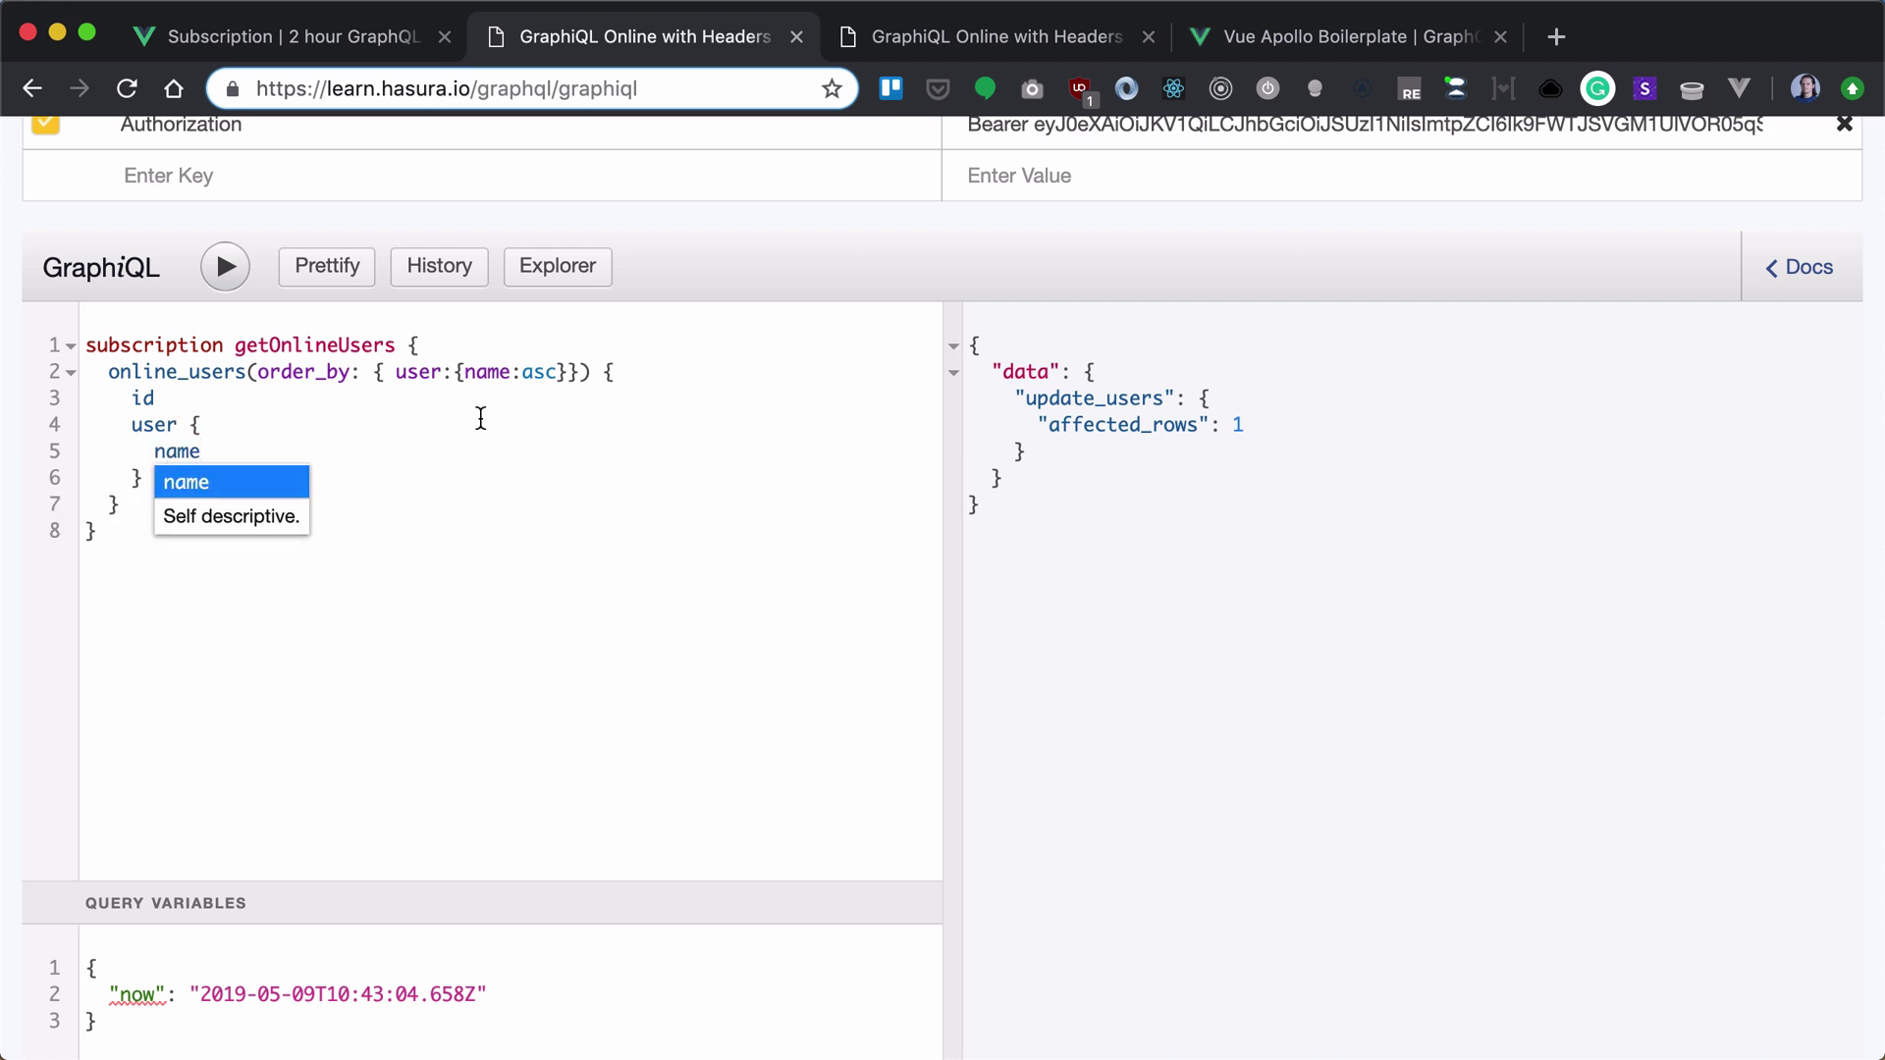
pyautogui.click(249, 405)
pyautogui.hotkey('shift', 'Down')
pyautogui.hotkey('shift', 'Down')
pyautogui.hotkey('shift', 'Down')
pyautogui.press('BackSpace')
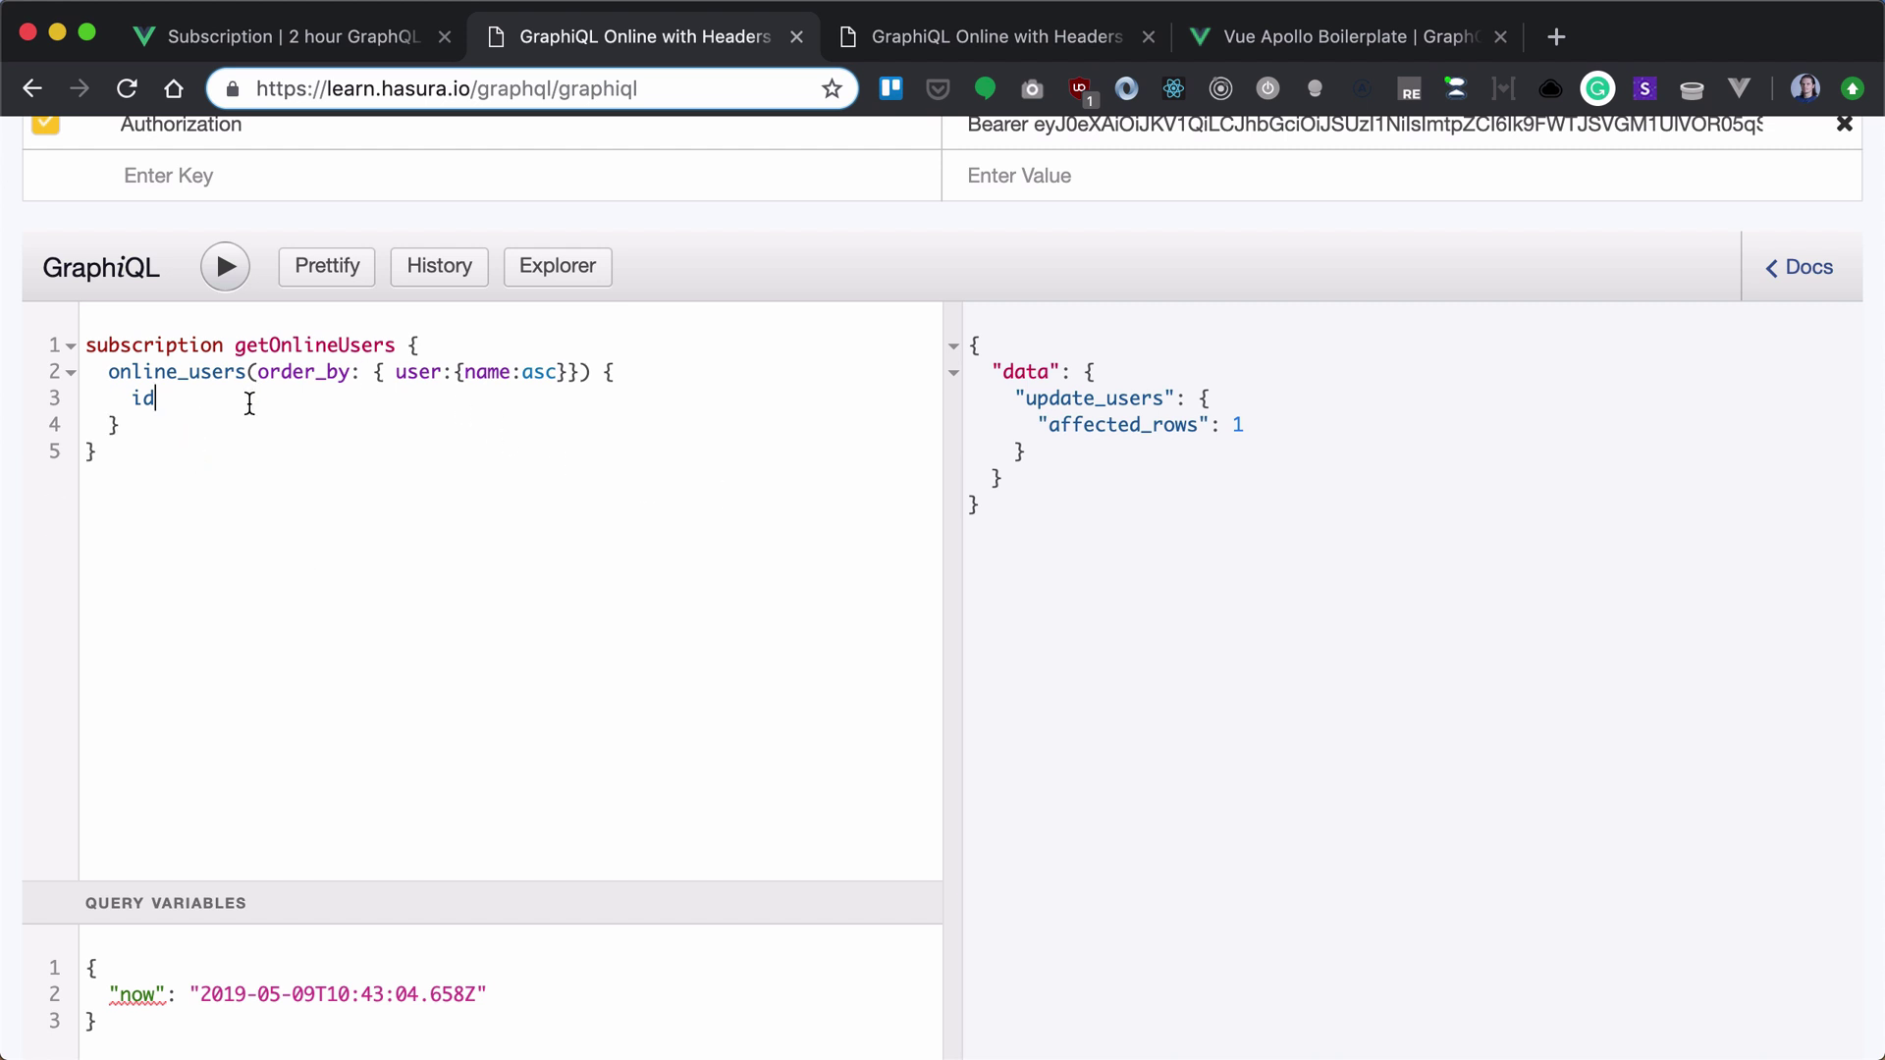
pyautogui.press('Return')
pyautogui.write('user {')
pyautogui.press('Return')
pyautogui.write('name')
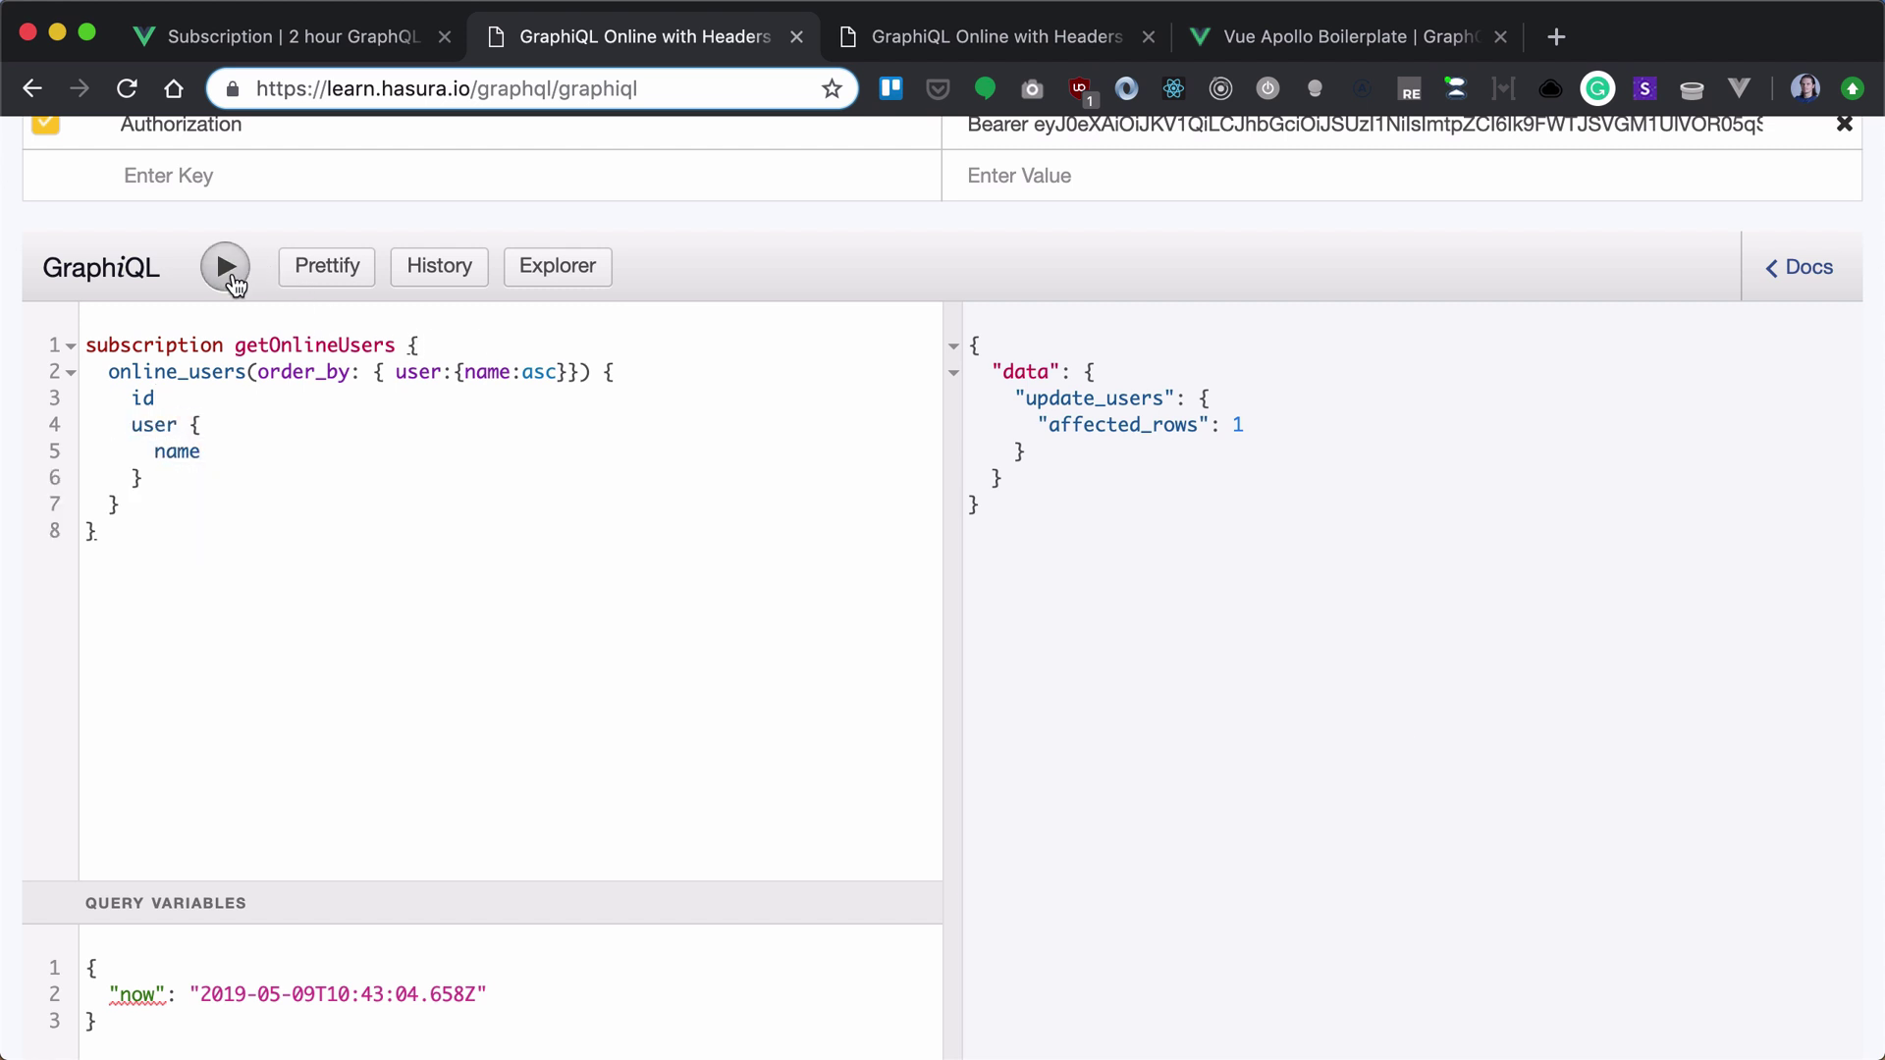
# Clear the leftover now query variable and rerun, getting online user test123.
pyautogui.click(227, 269)
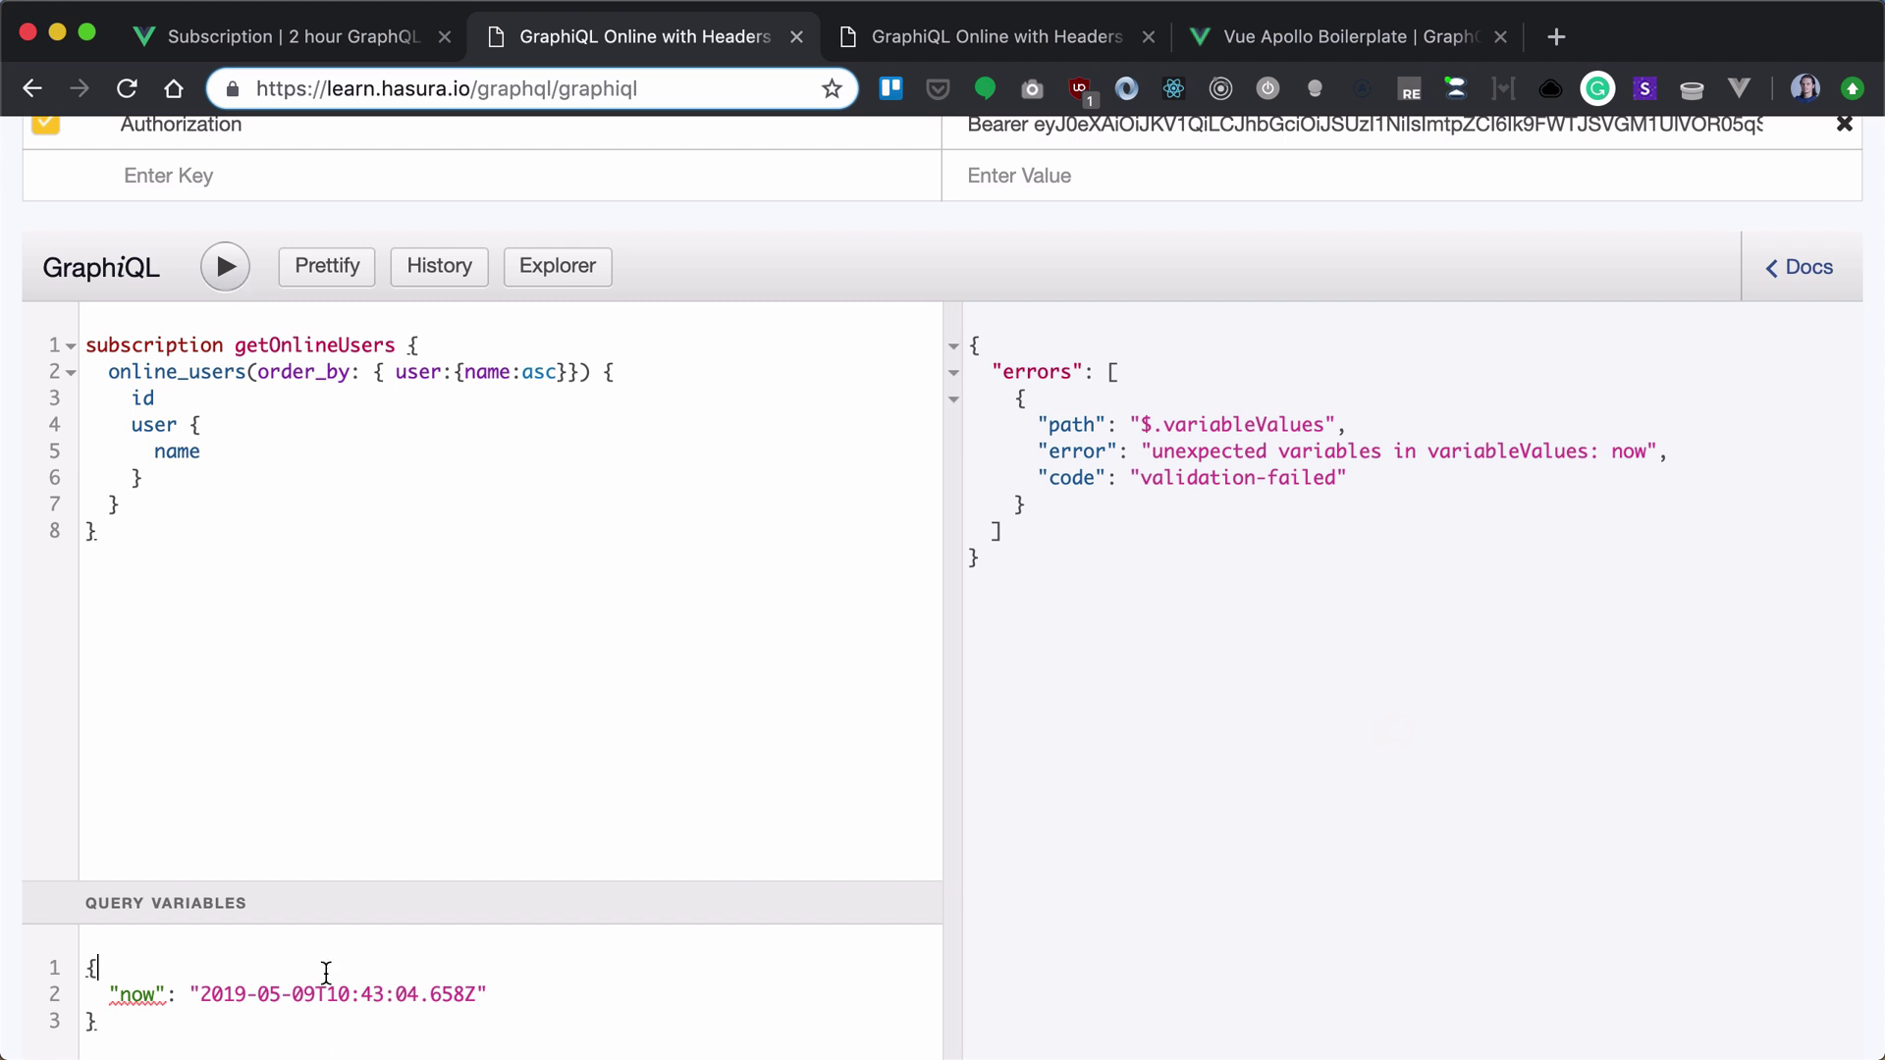
pyautogui.hotkey('ctrl', 'a')
pyautogui.press('BackSpace')
pyautogui.click(224, 266)
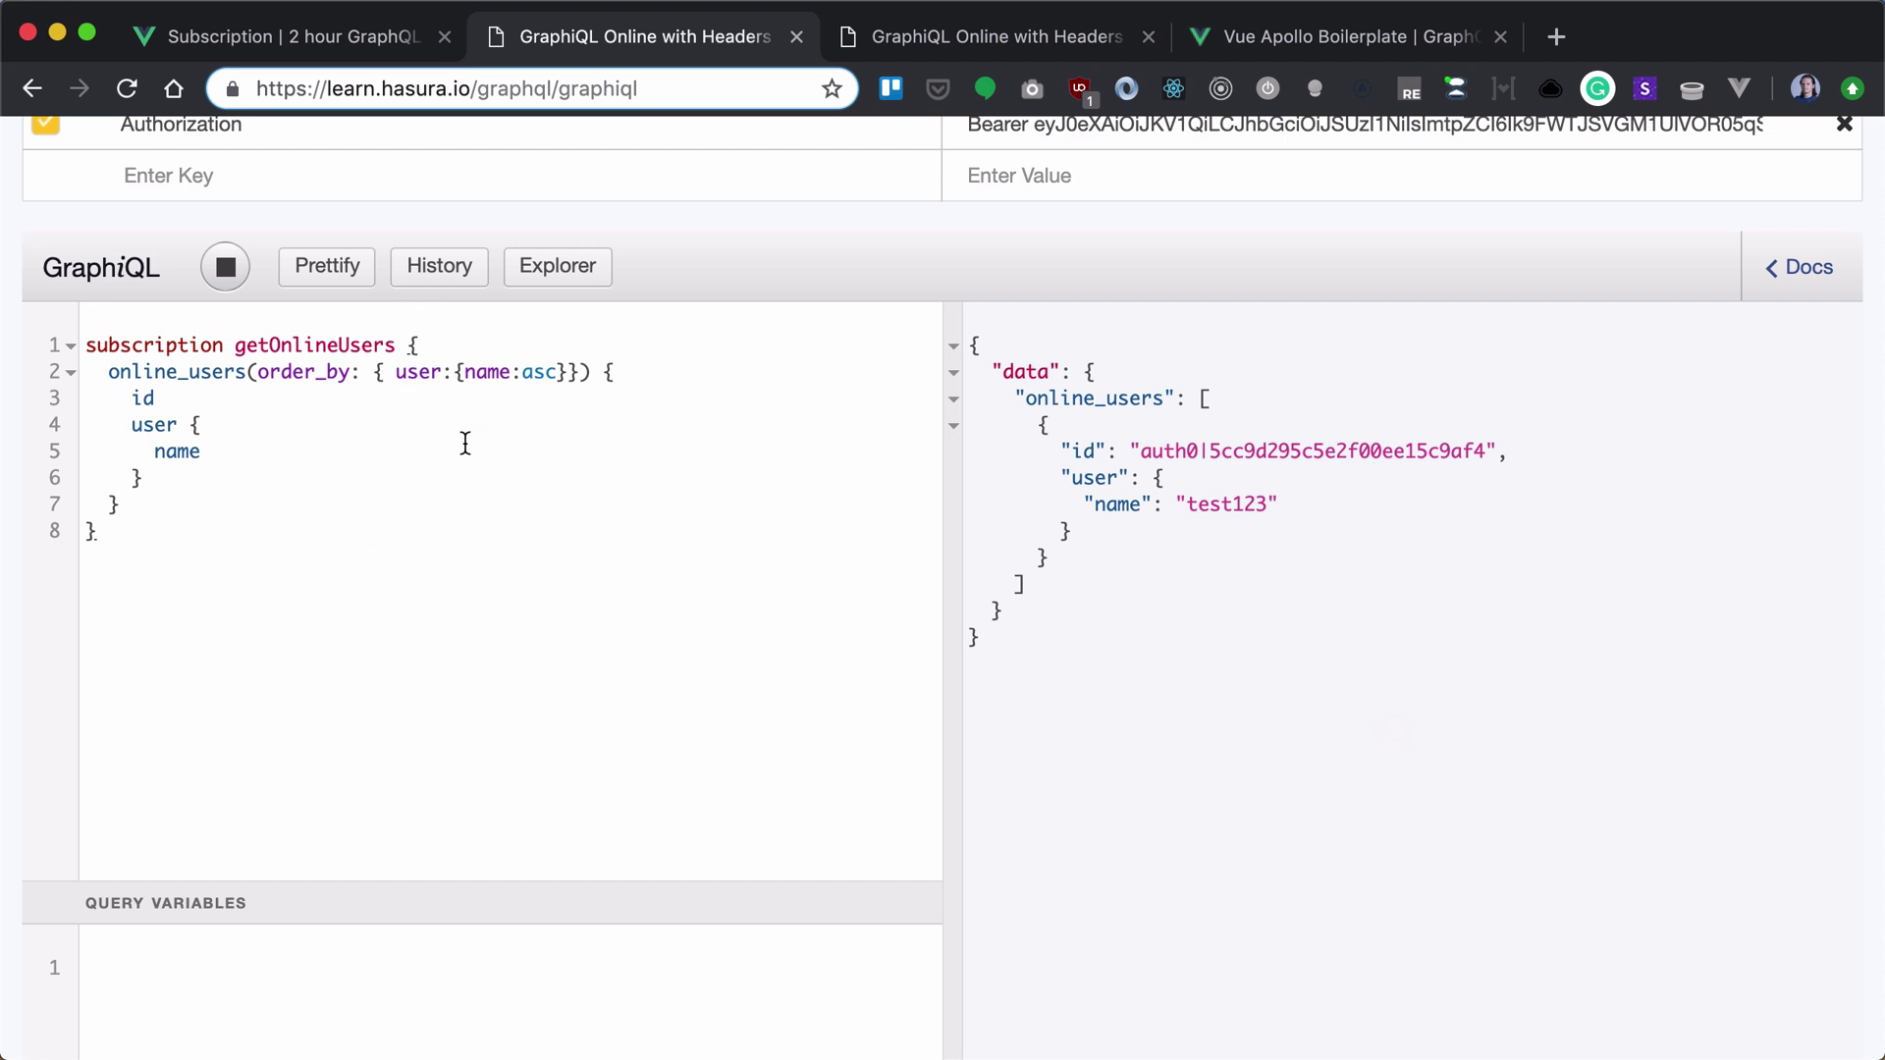
pyautogui.click(321, 583)
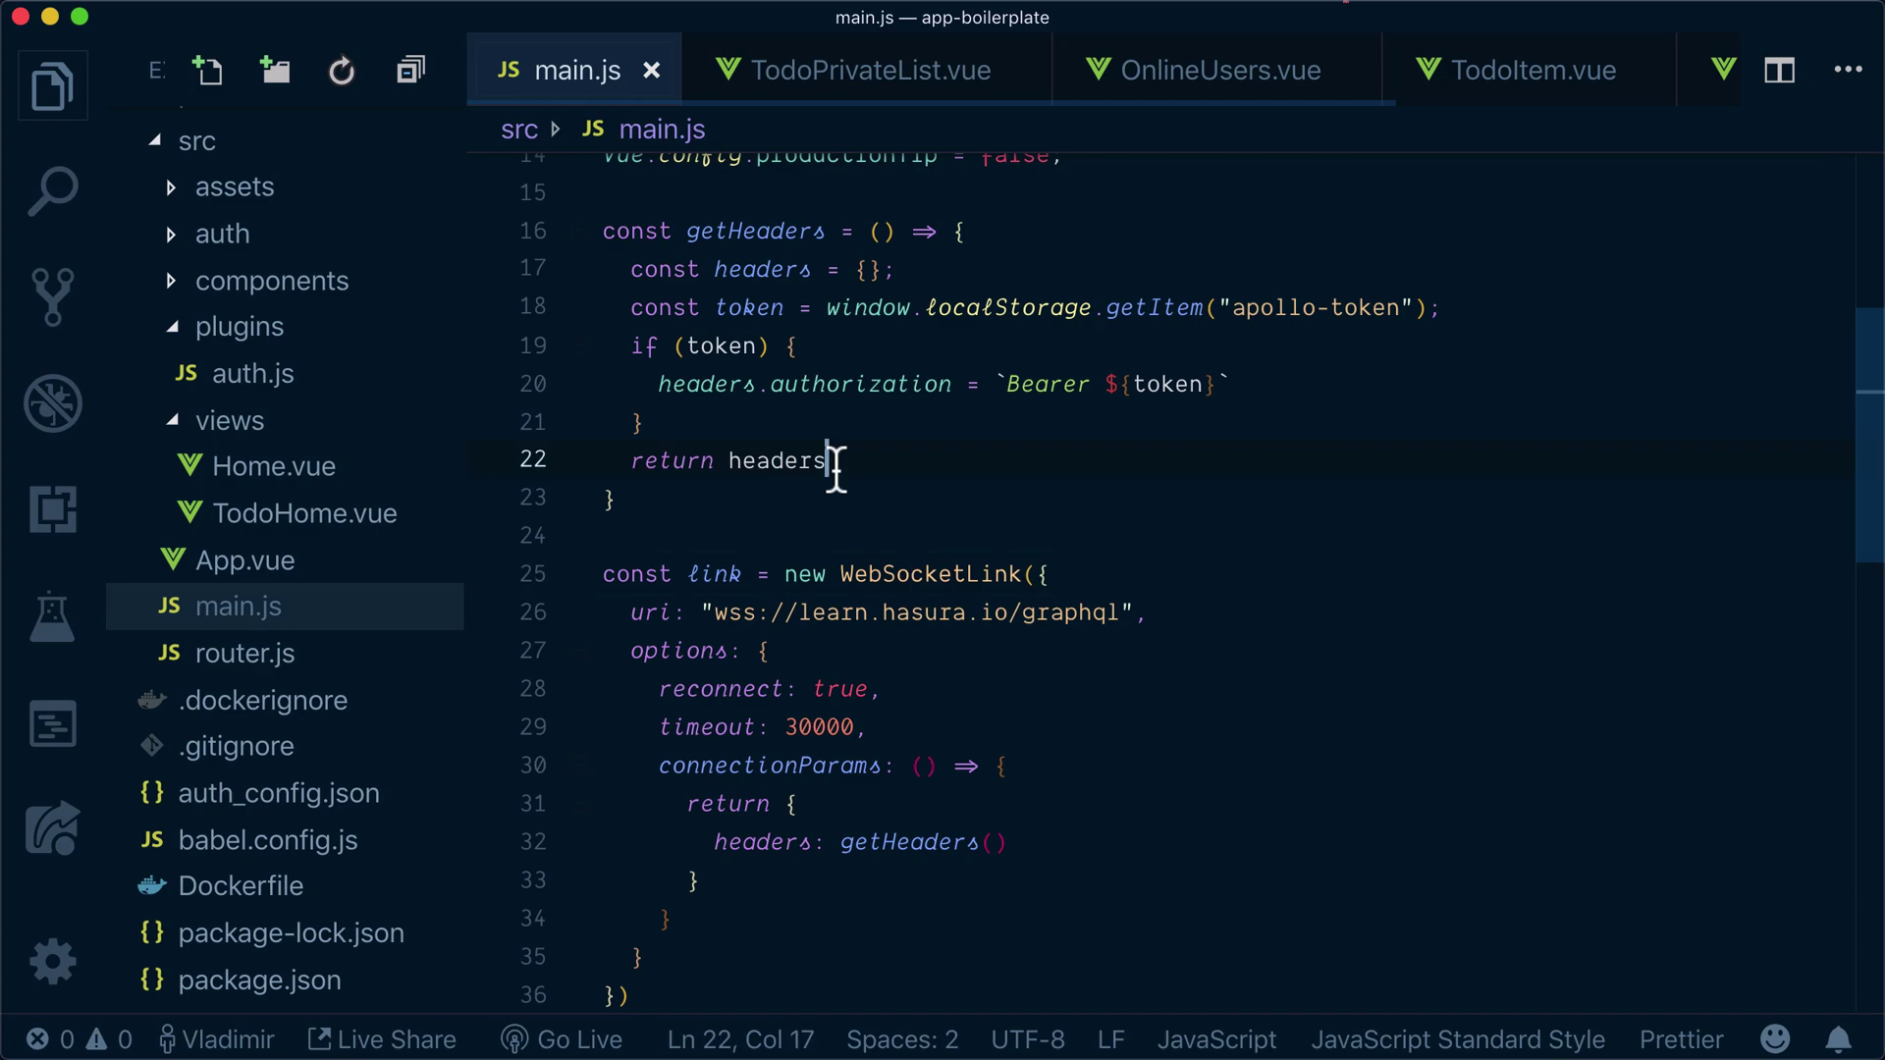
# Open OnlineUsers.vue and delete the two sample user objects from online_list.
pyautogui.press('super+p')
pyautogui.write('o')
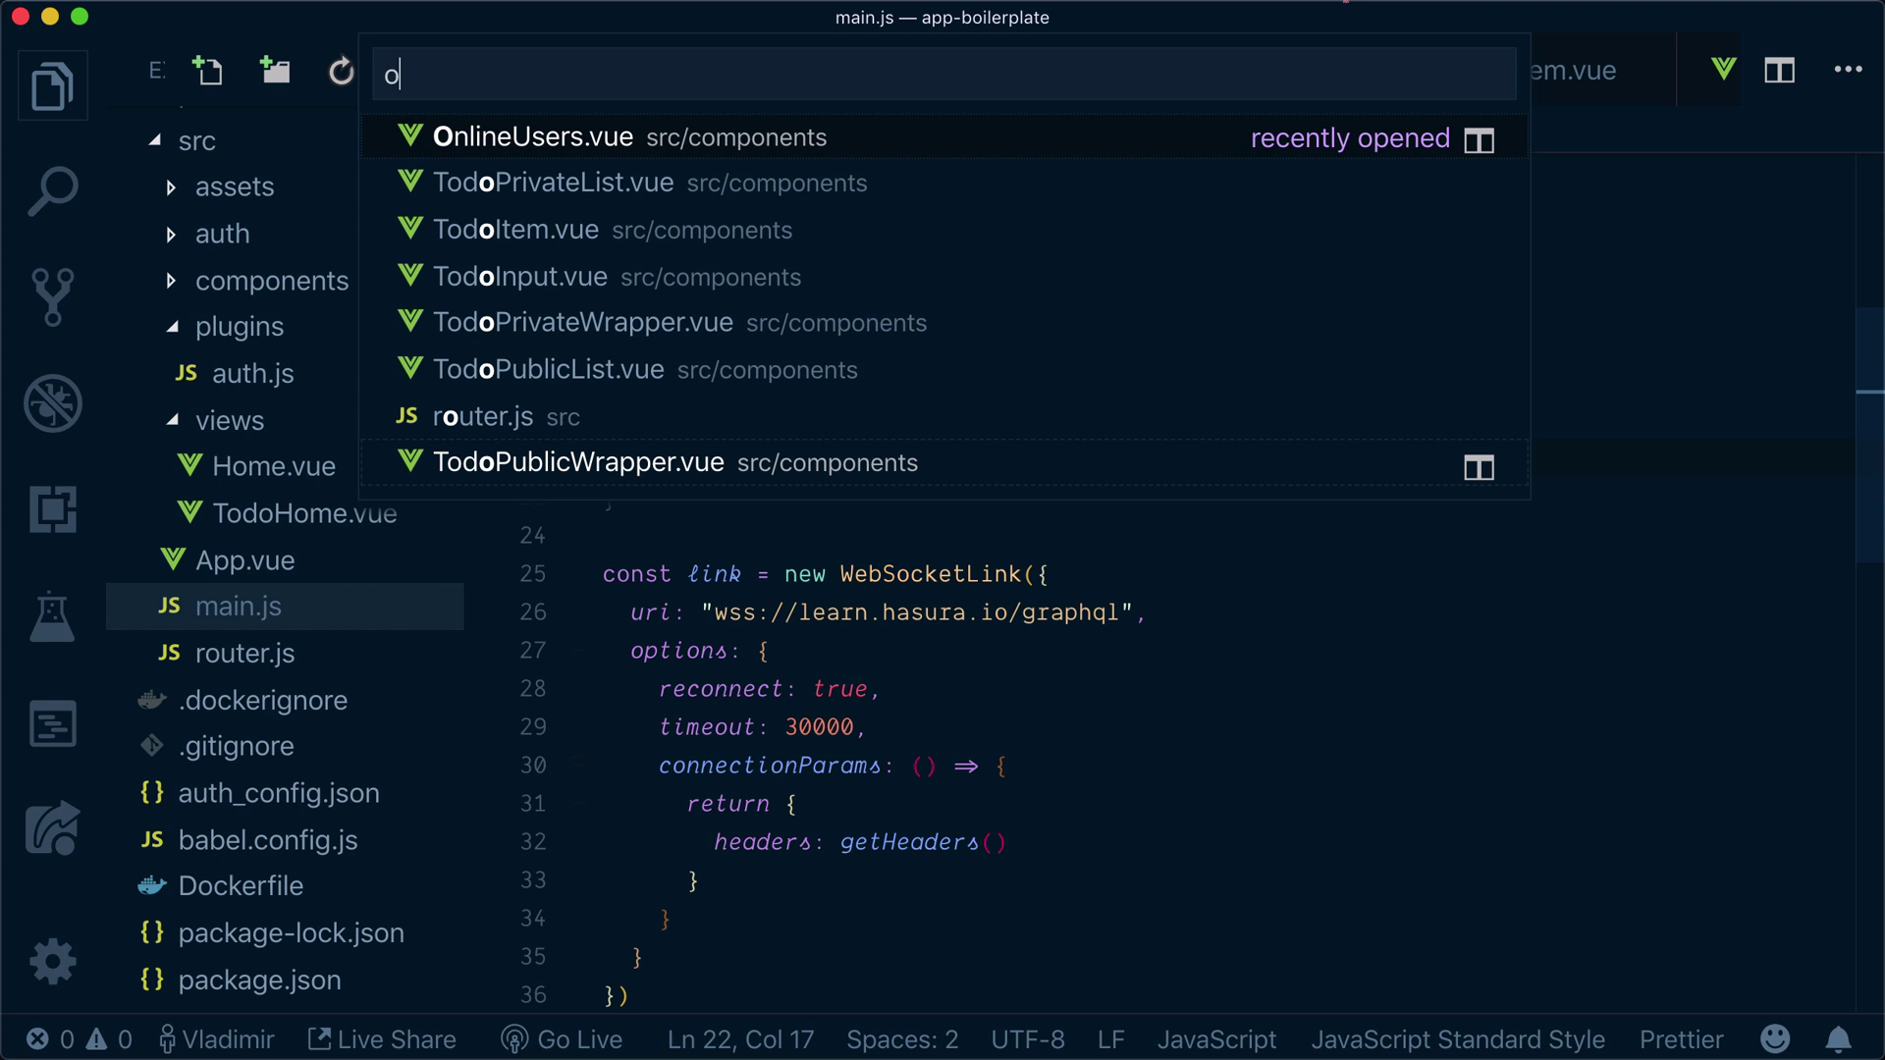
pyautogui.write('nl')
pyautogui.press('Return')
pyautogui.scroll(4, 1083, 612)
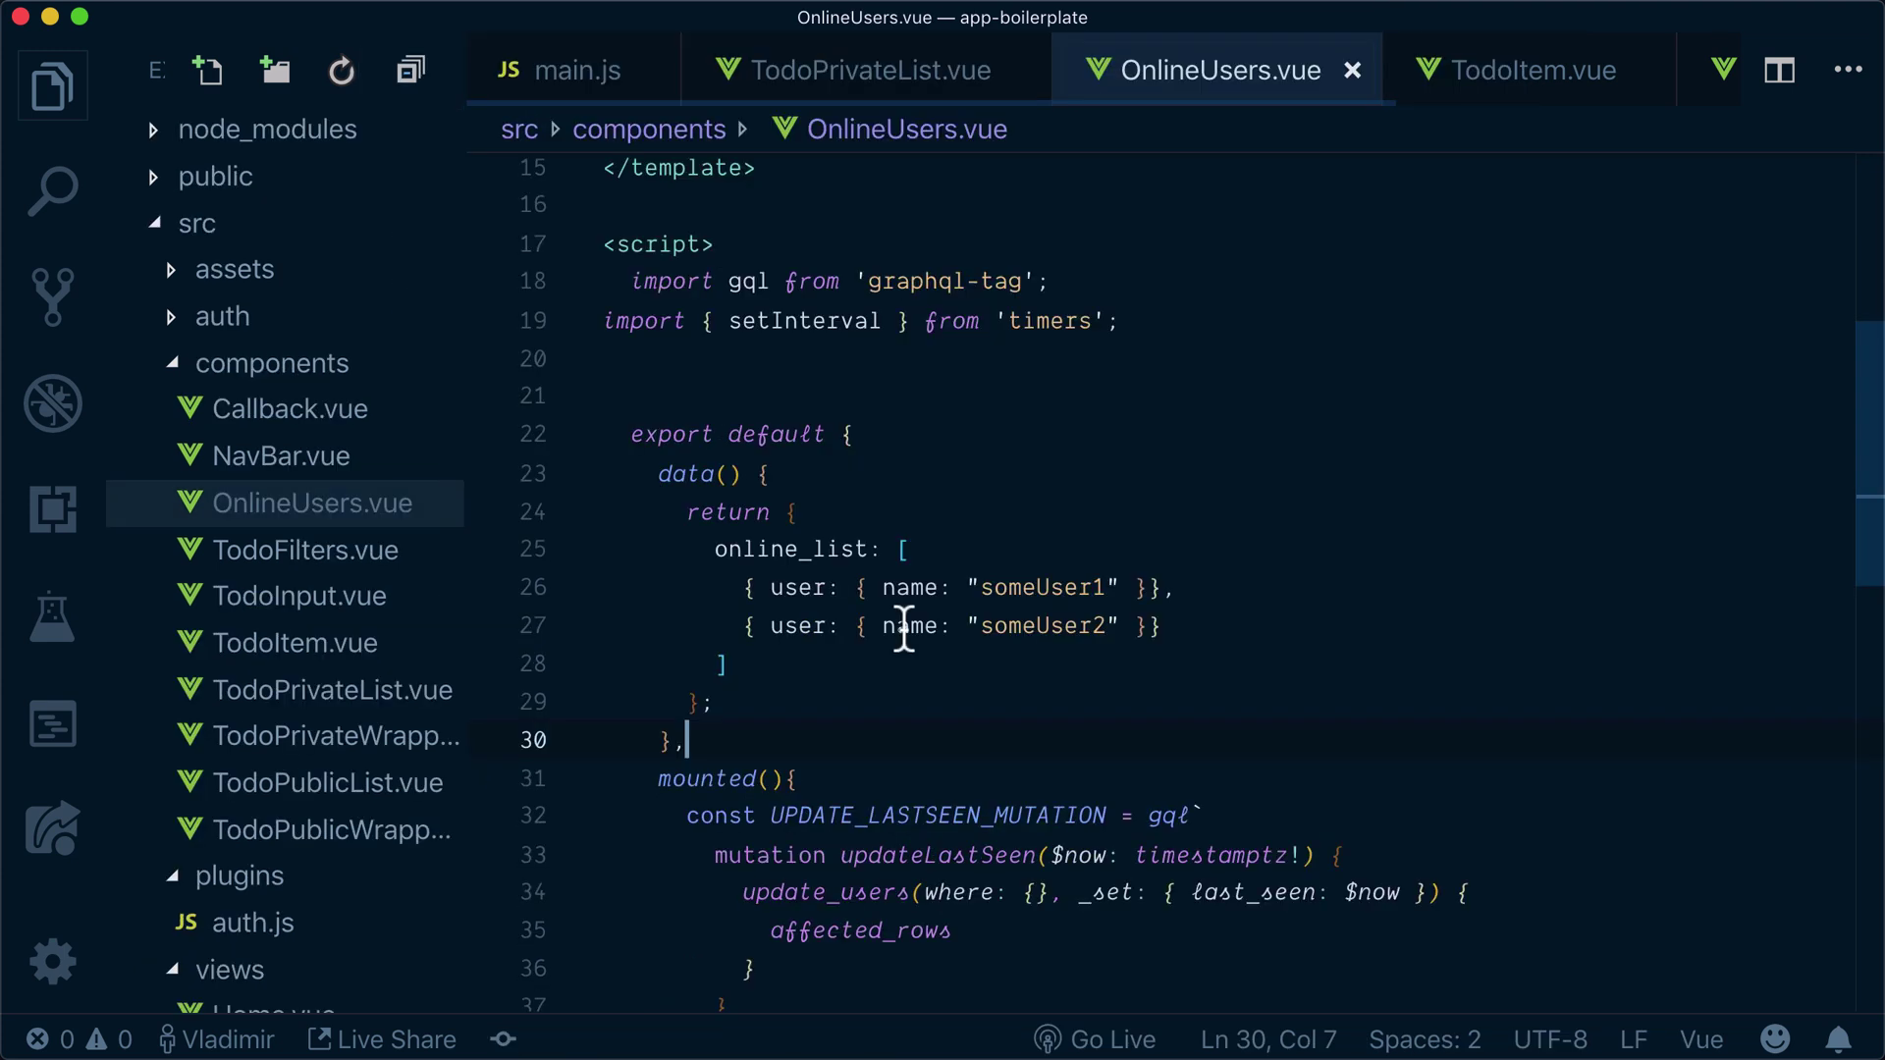
pyautogui.click(715, 550)
pyautogui.moveTo(715, 559); pyautogui.dragTo(807, 598)
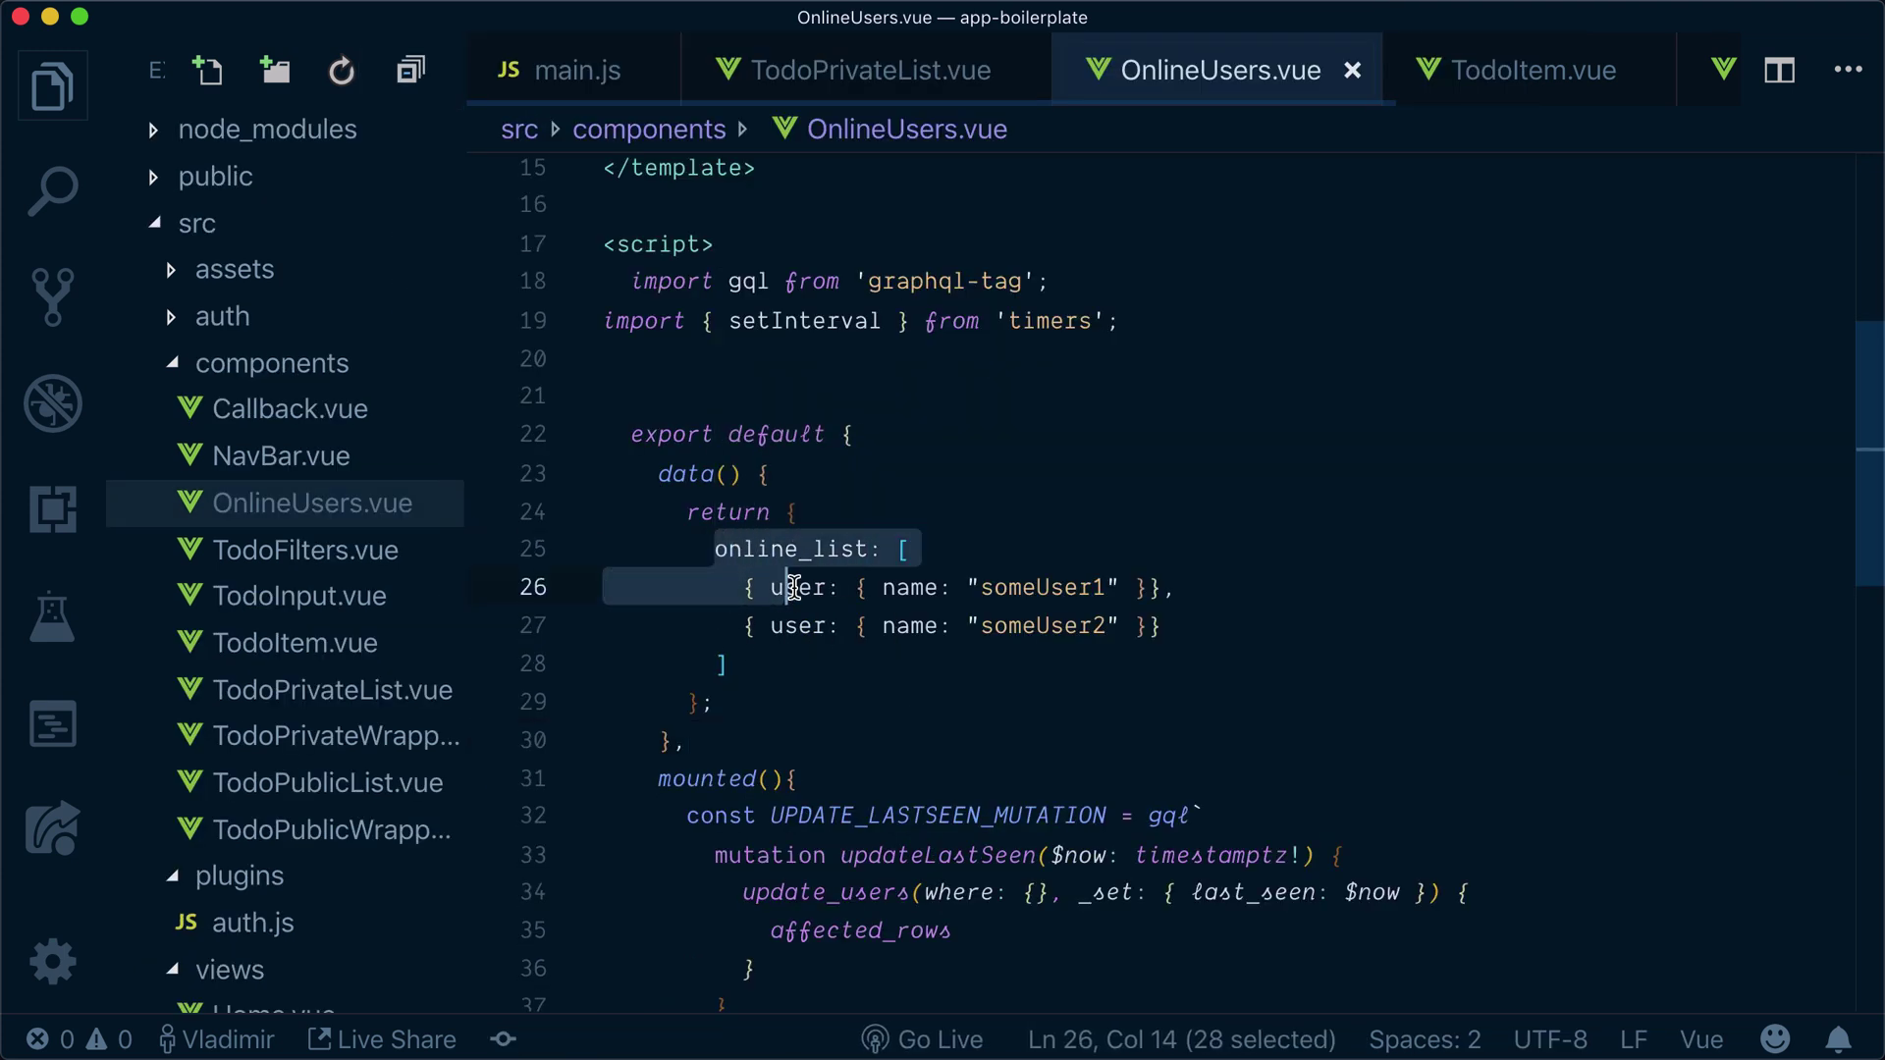
pyautogui.click(913, 555)
pyautogui.keyDown('shift'); pyautogui.click(722, 673); pyautogui.keyUp('shift')
pyautogui.press('BackSpace')
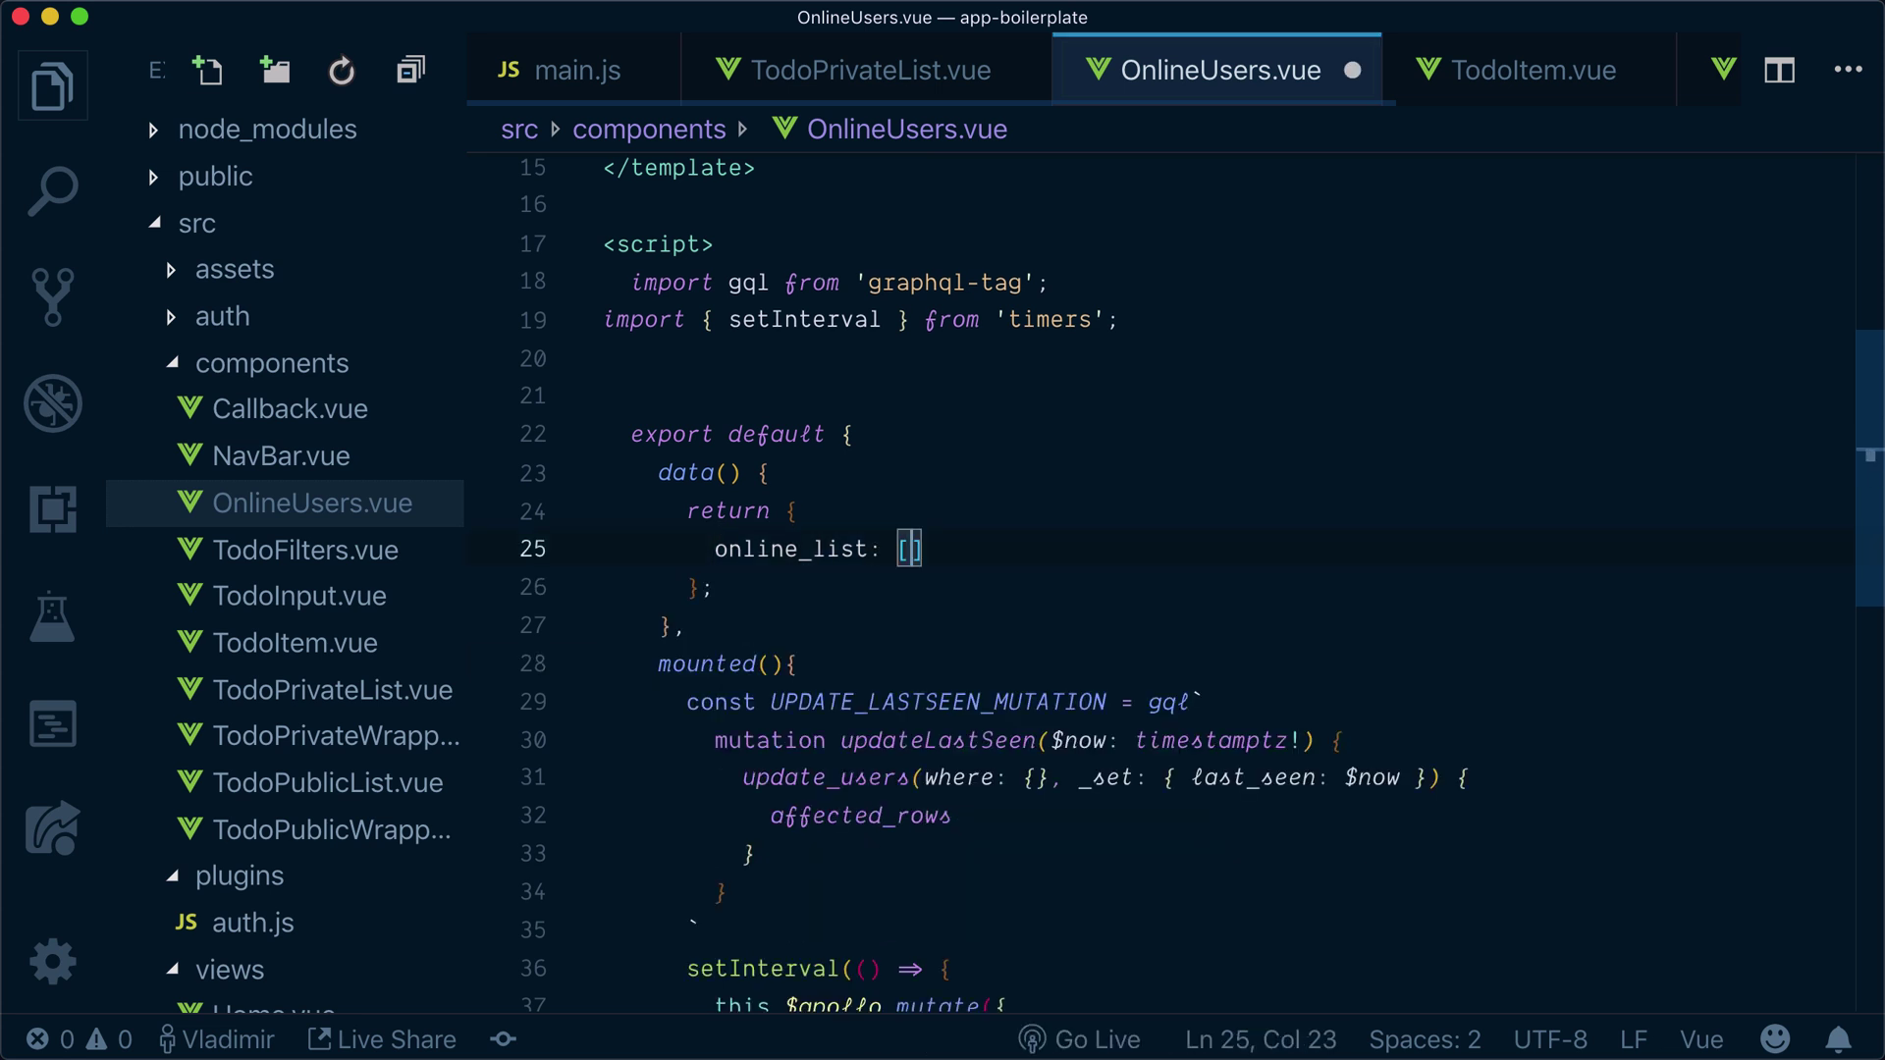
# Add an apollo: {} block after data(), correcting the $apollo completion to apollo.
pyautogui.click(768, 630)
pyautogui.press('Return')
pyautogui.write('a')
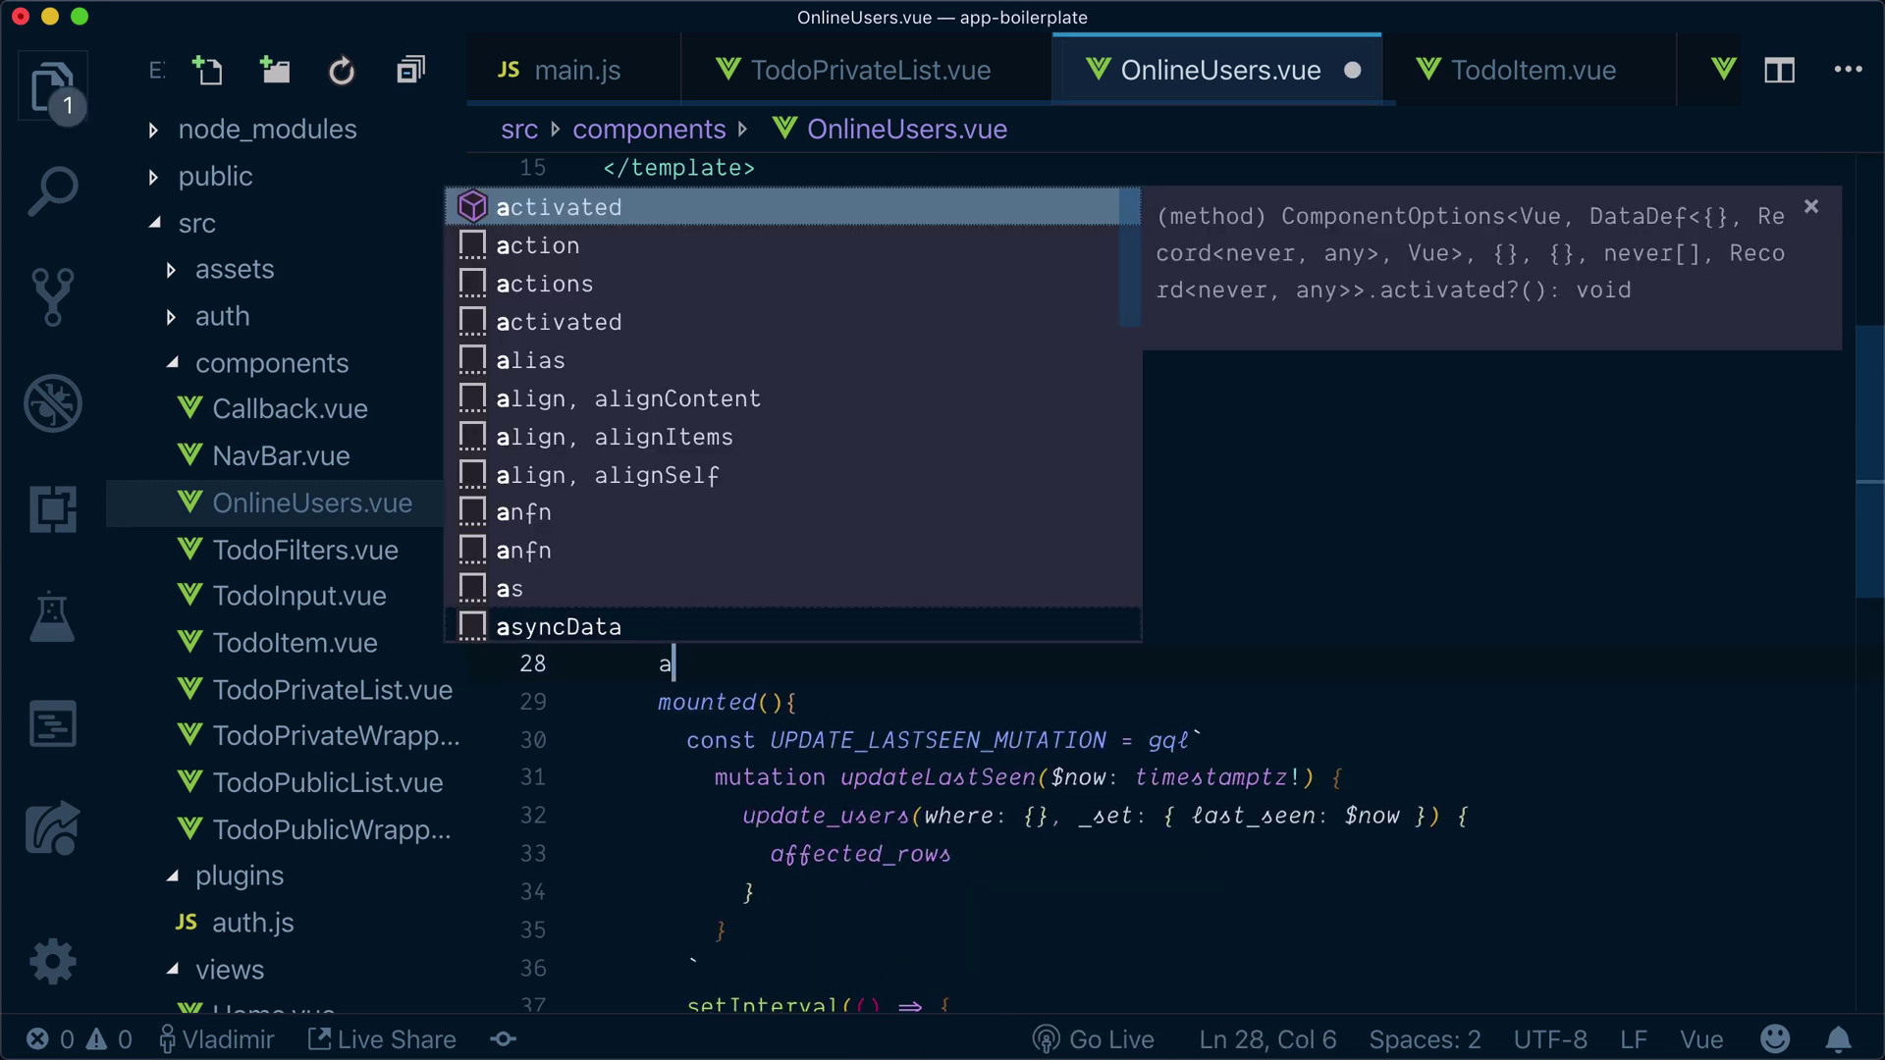
pyautogui.write('pol')
pyautogui.press('Return')
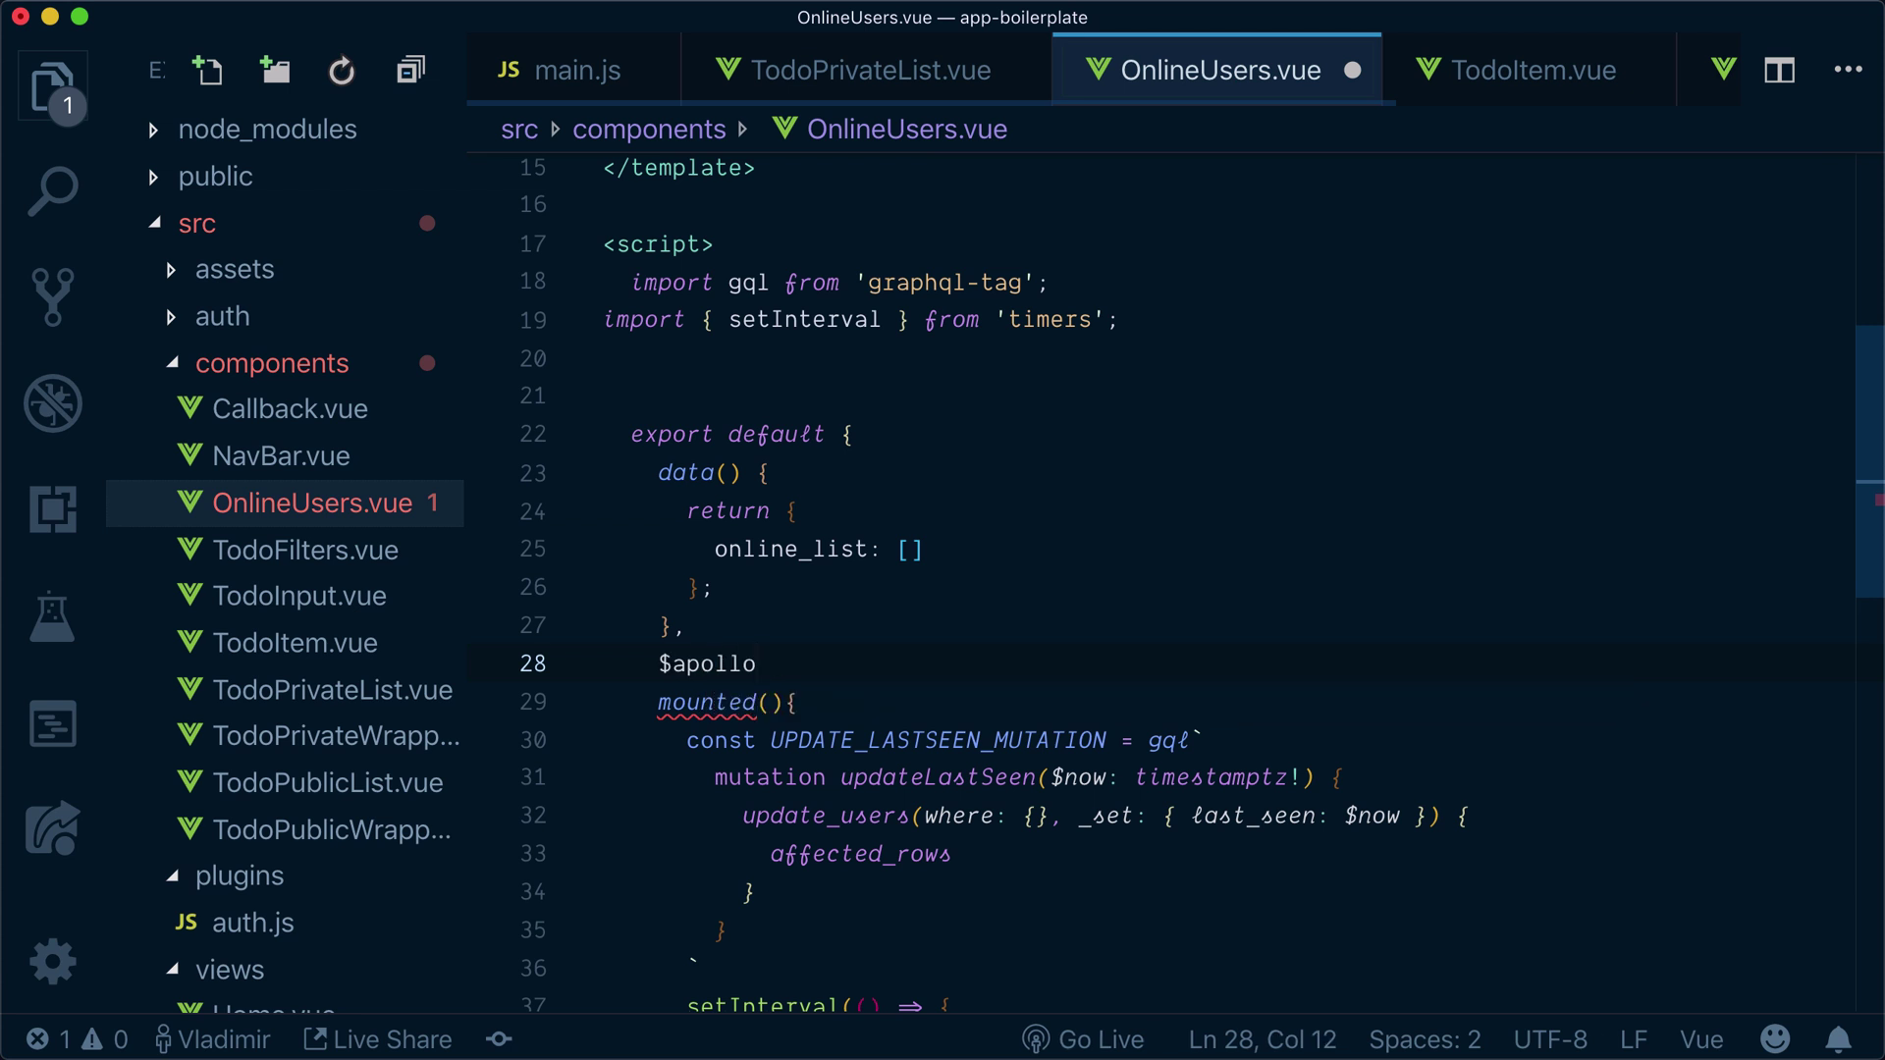
pyautogui.hotkey('alt', 'Left')
pyautogui.press('BackSpace')
pyautogui.press('End')
pyautogui.write(': {')
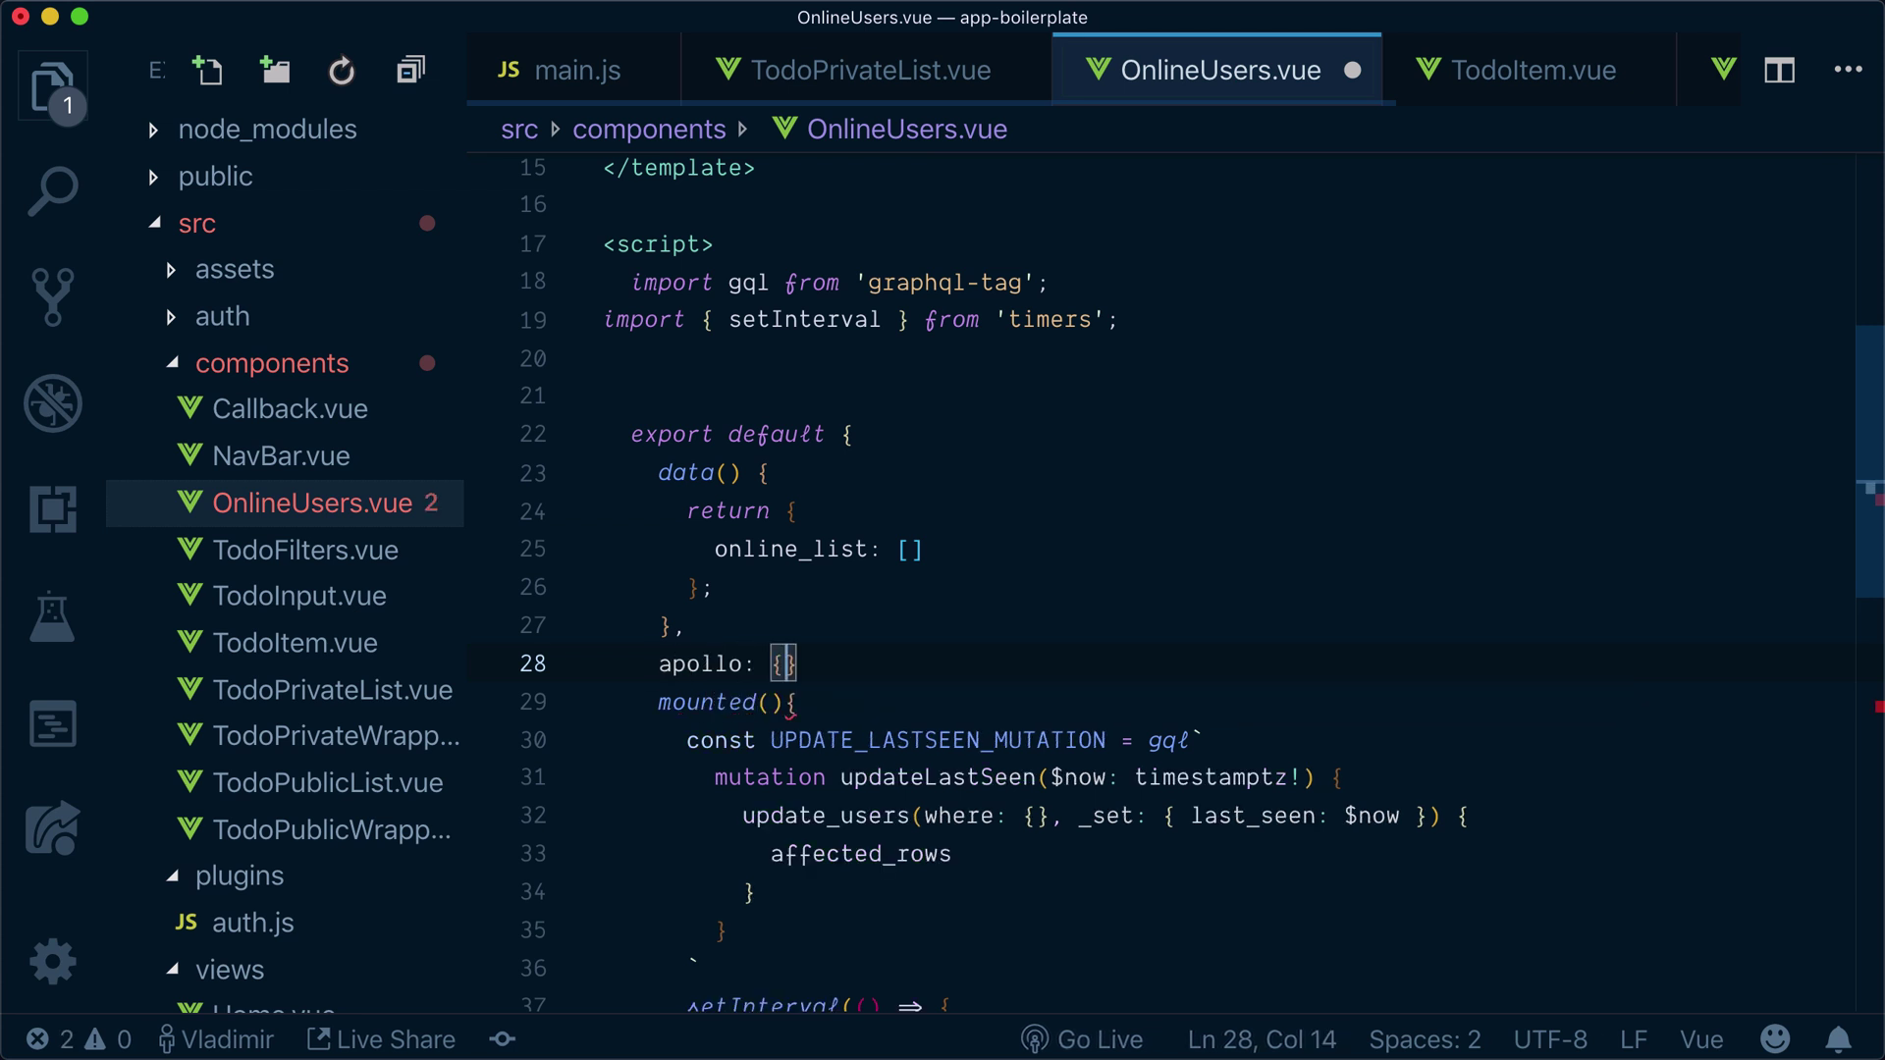
pyautogui.press('End')
pyautogui.write(',')
pyautogui.press('Left')
pyautogui.press('Left')
pyautogui.press('Return')
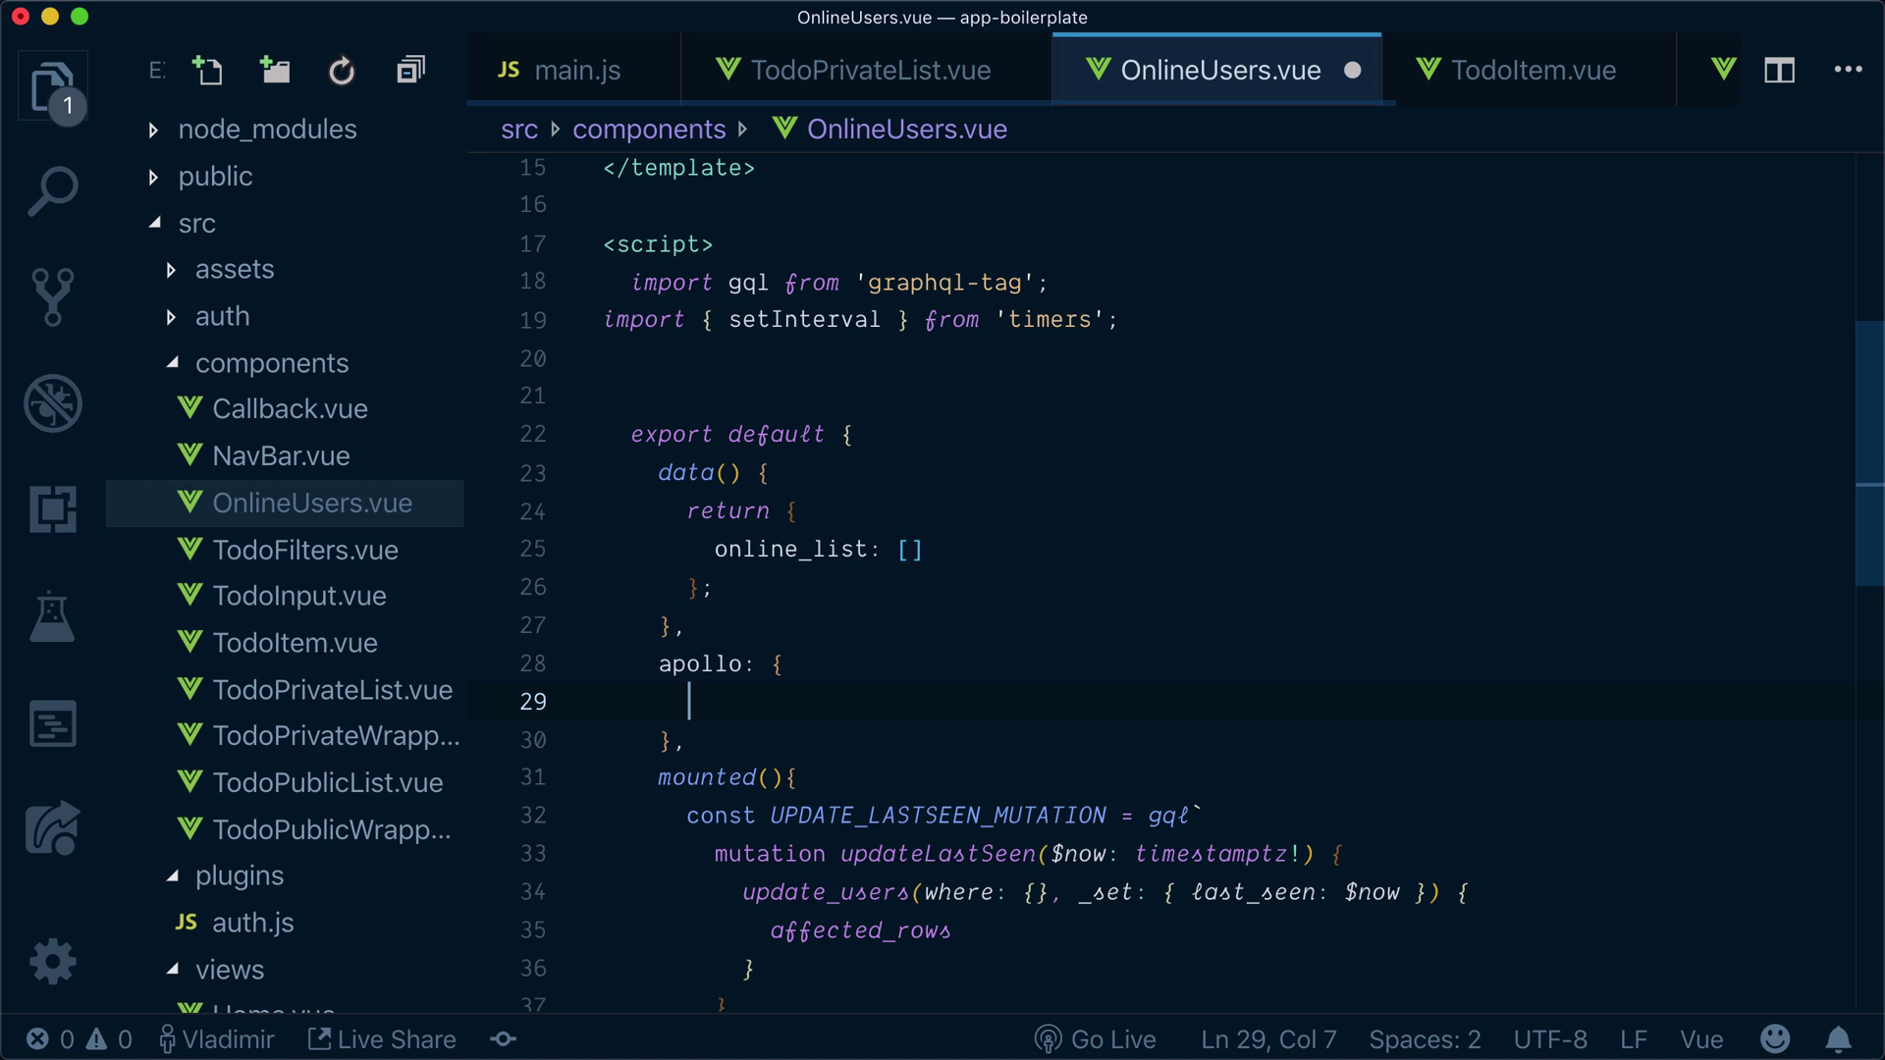
pyautogui.write('#')
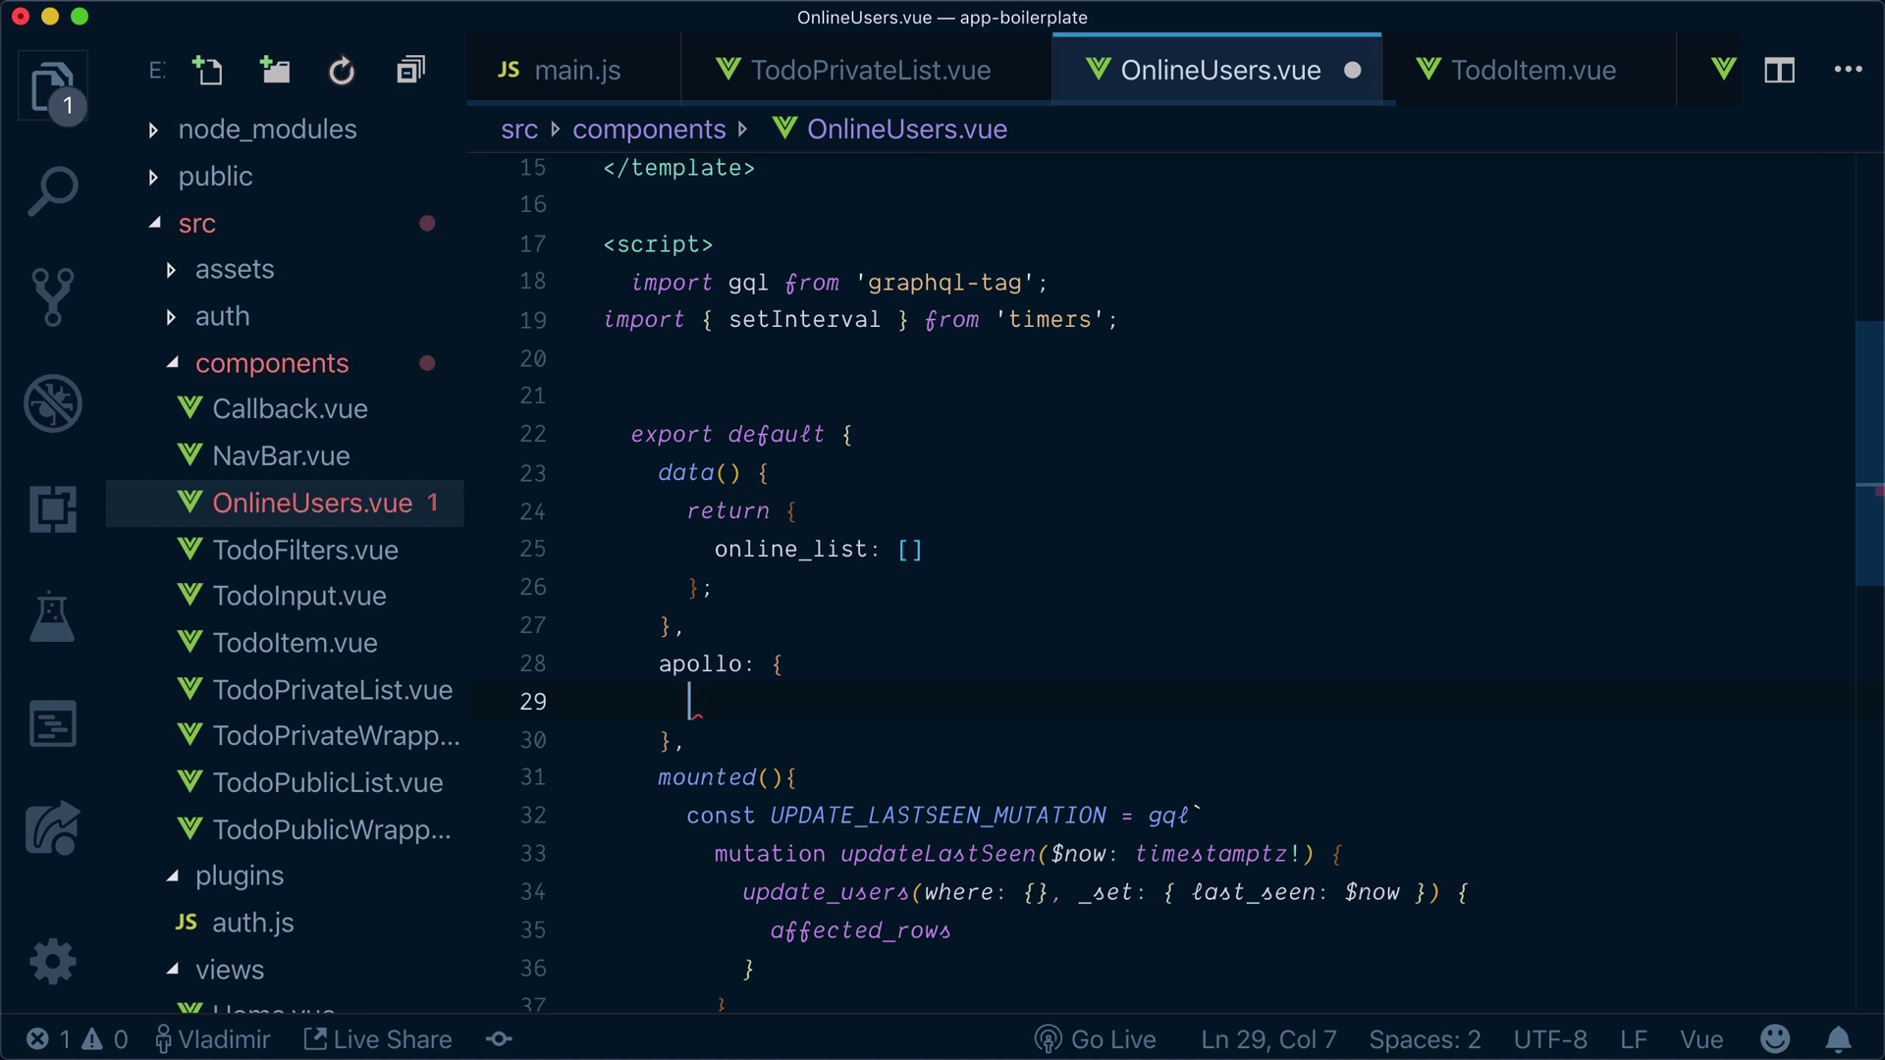
# Nest $subscribe with an online_list entry using query SUBSCRIPTION_ONLINE_USERS.
pyautogui.press('BackSpace')
pyautogui.write('$subs')
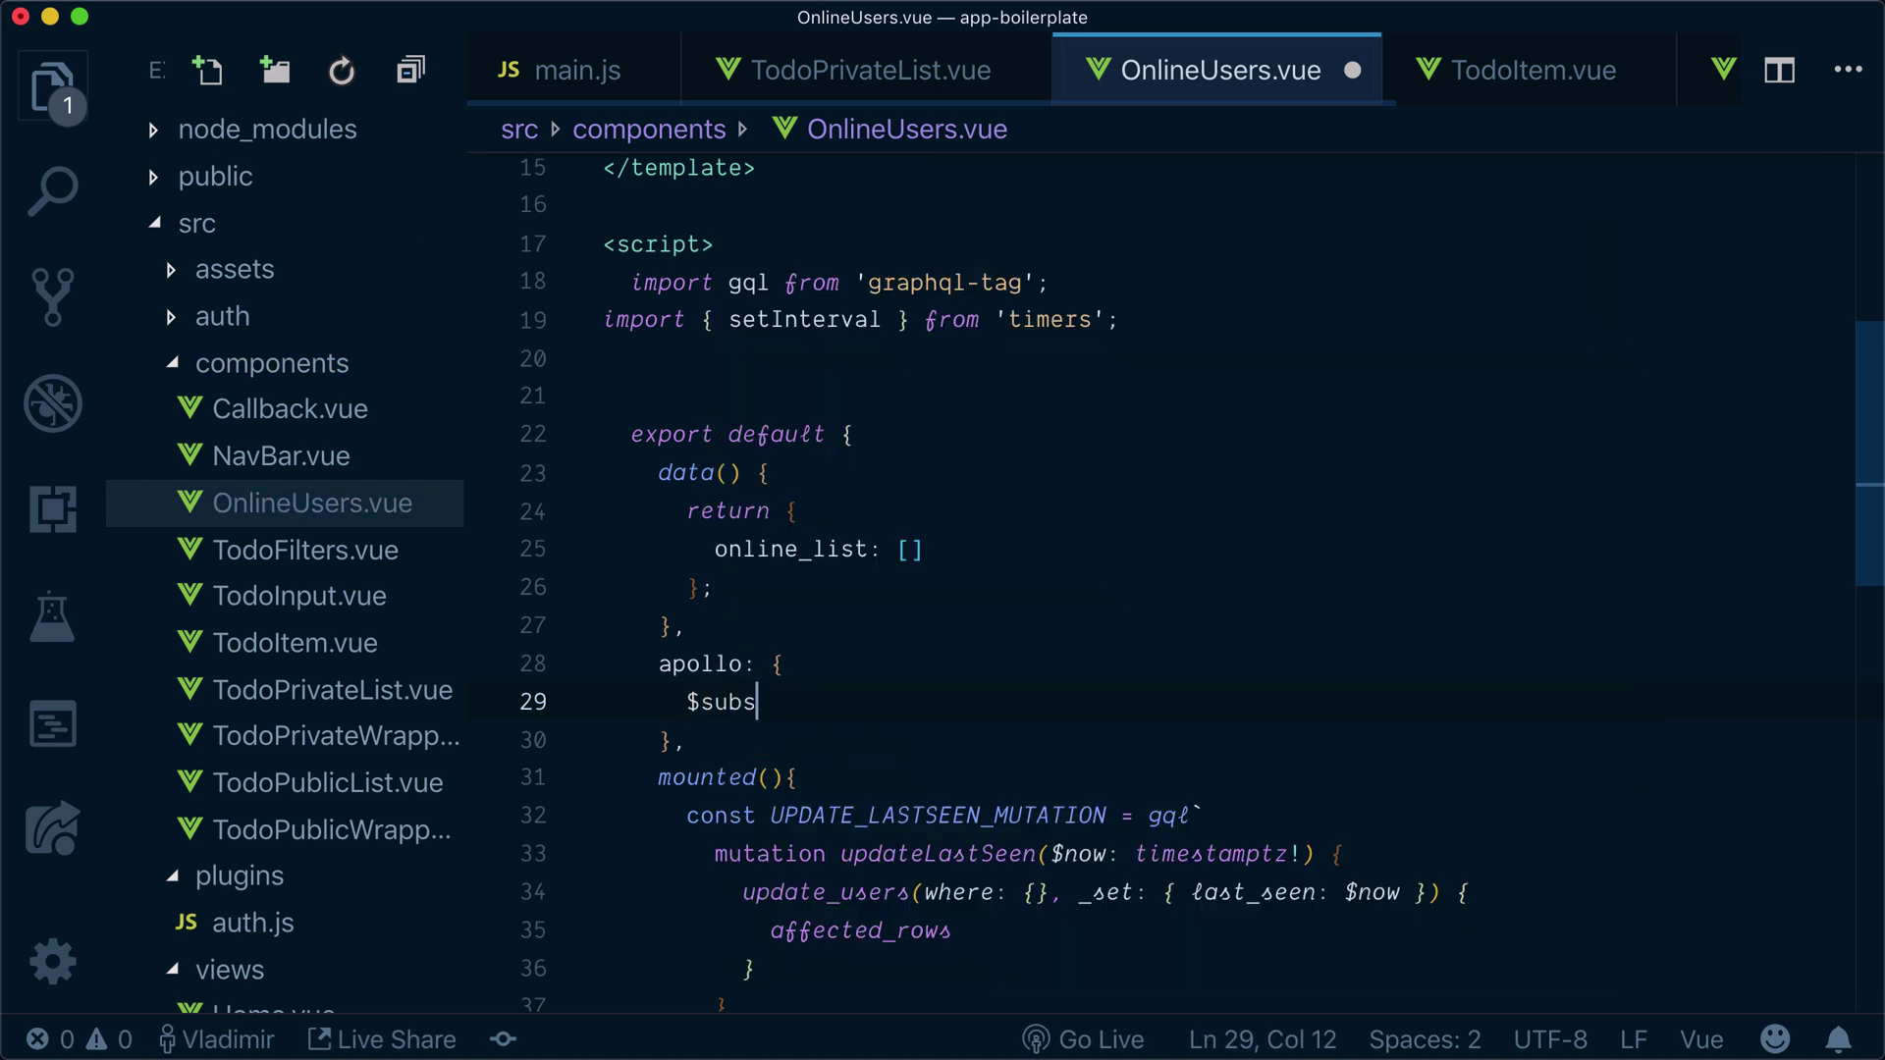
pyautogui.write('cribe')
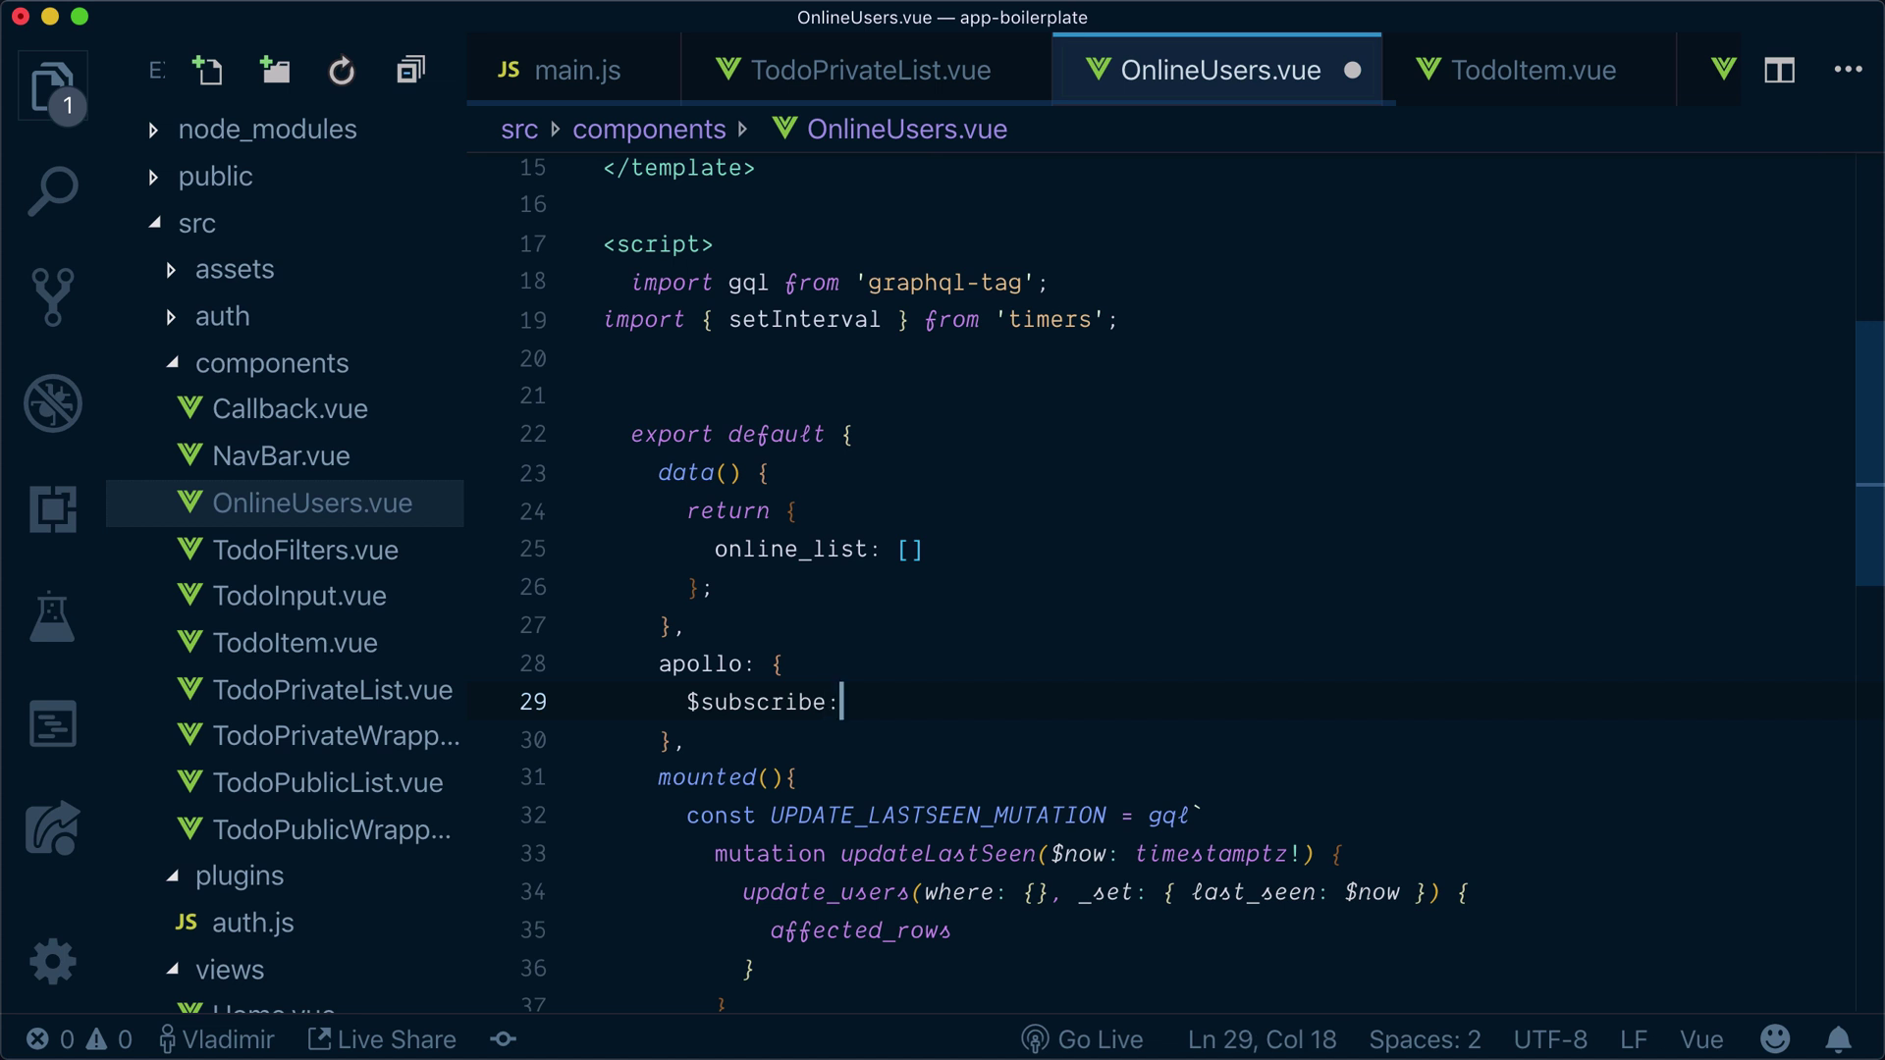
pyautogui.write(': {')
pyautogui.press('Return')
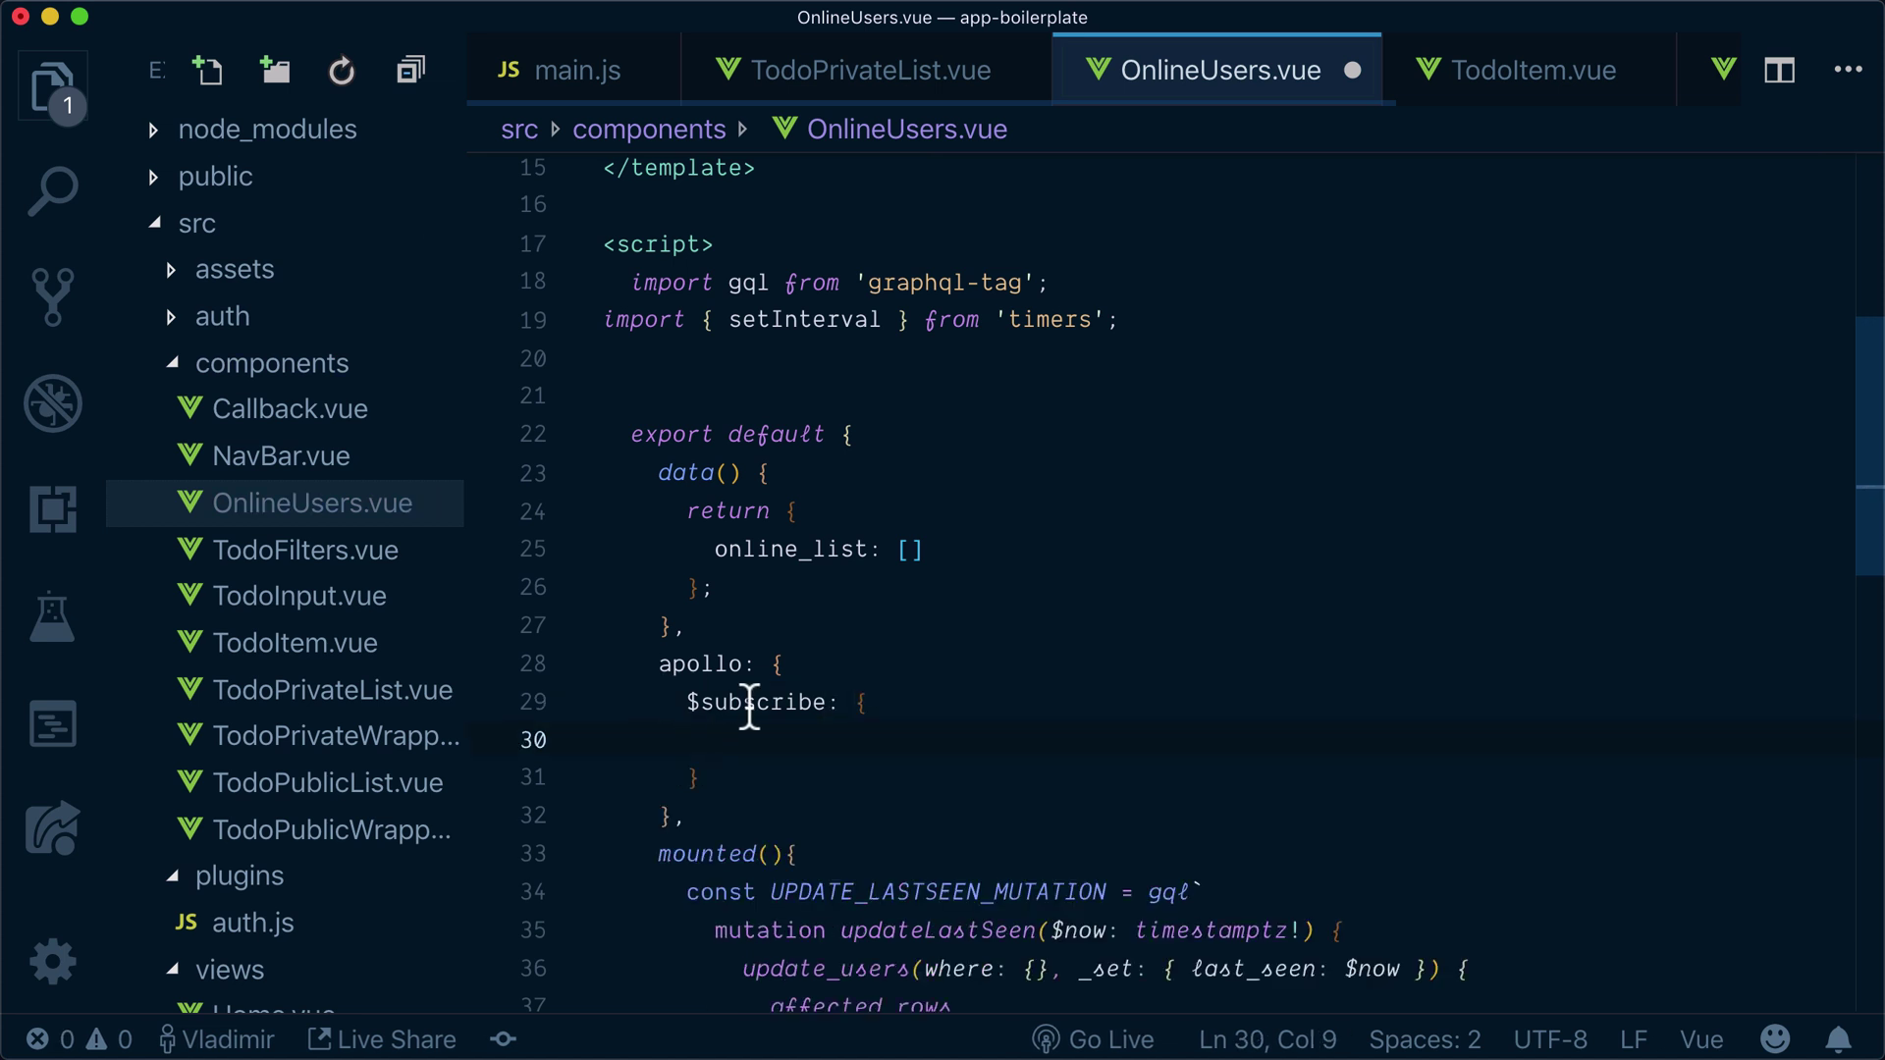
pyautogui.moveTo(755, 703)
pyautogui.write('on')
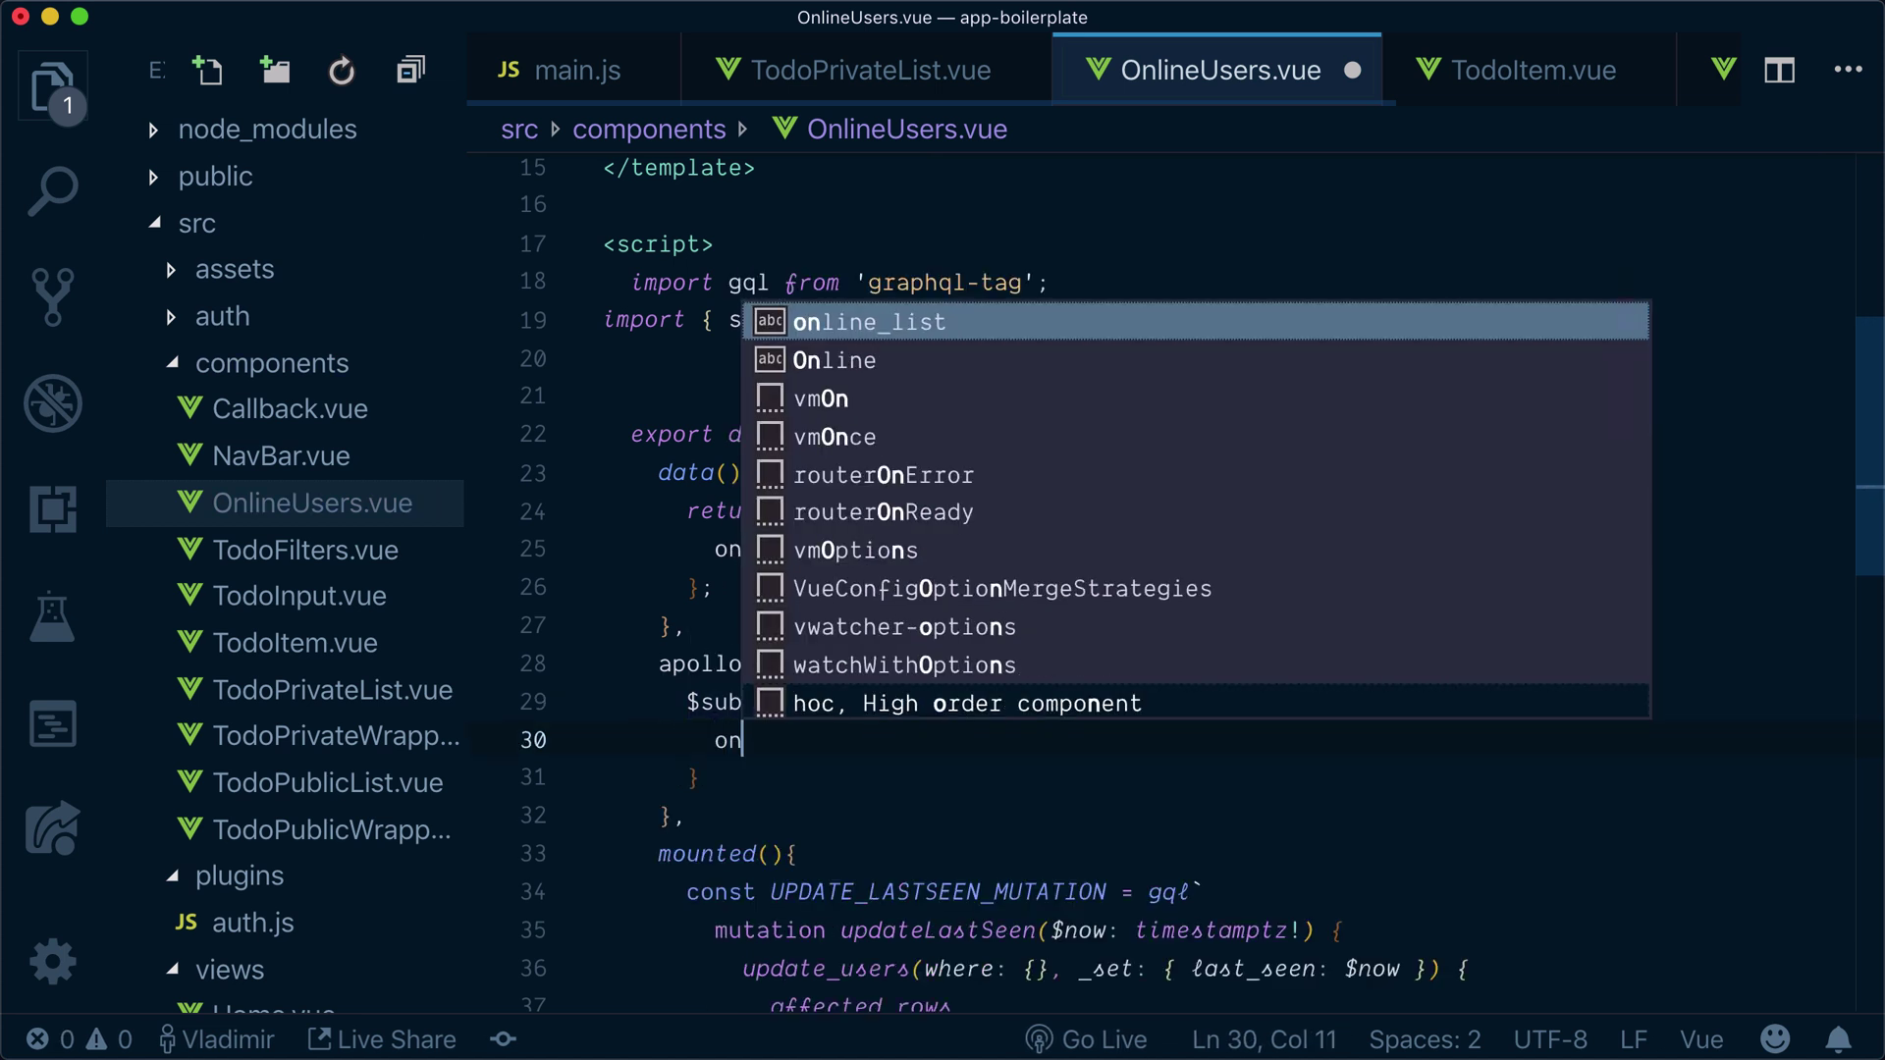
pyautogui.write('li')
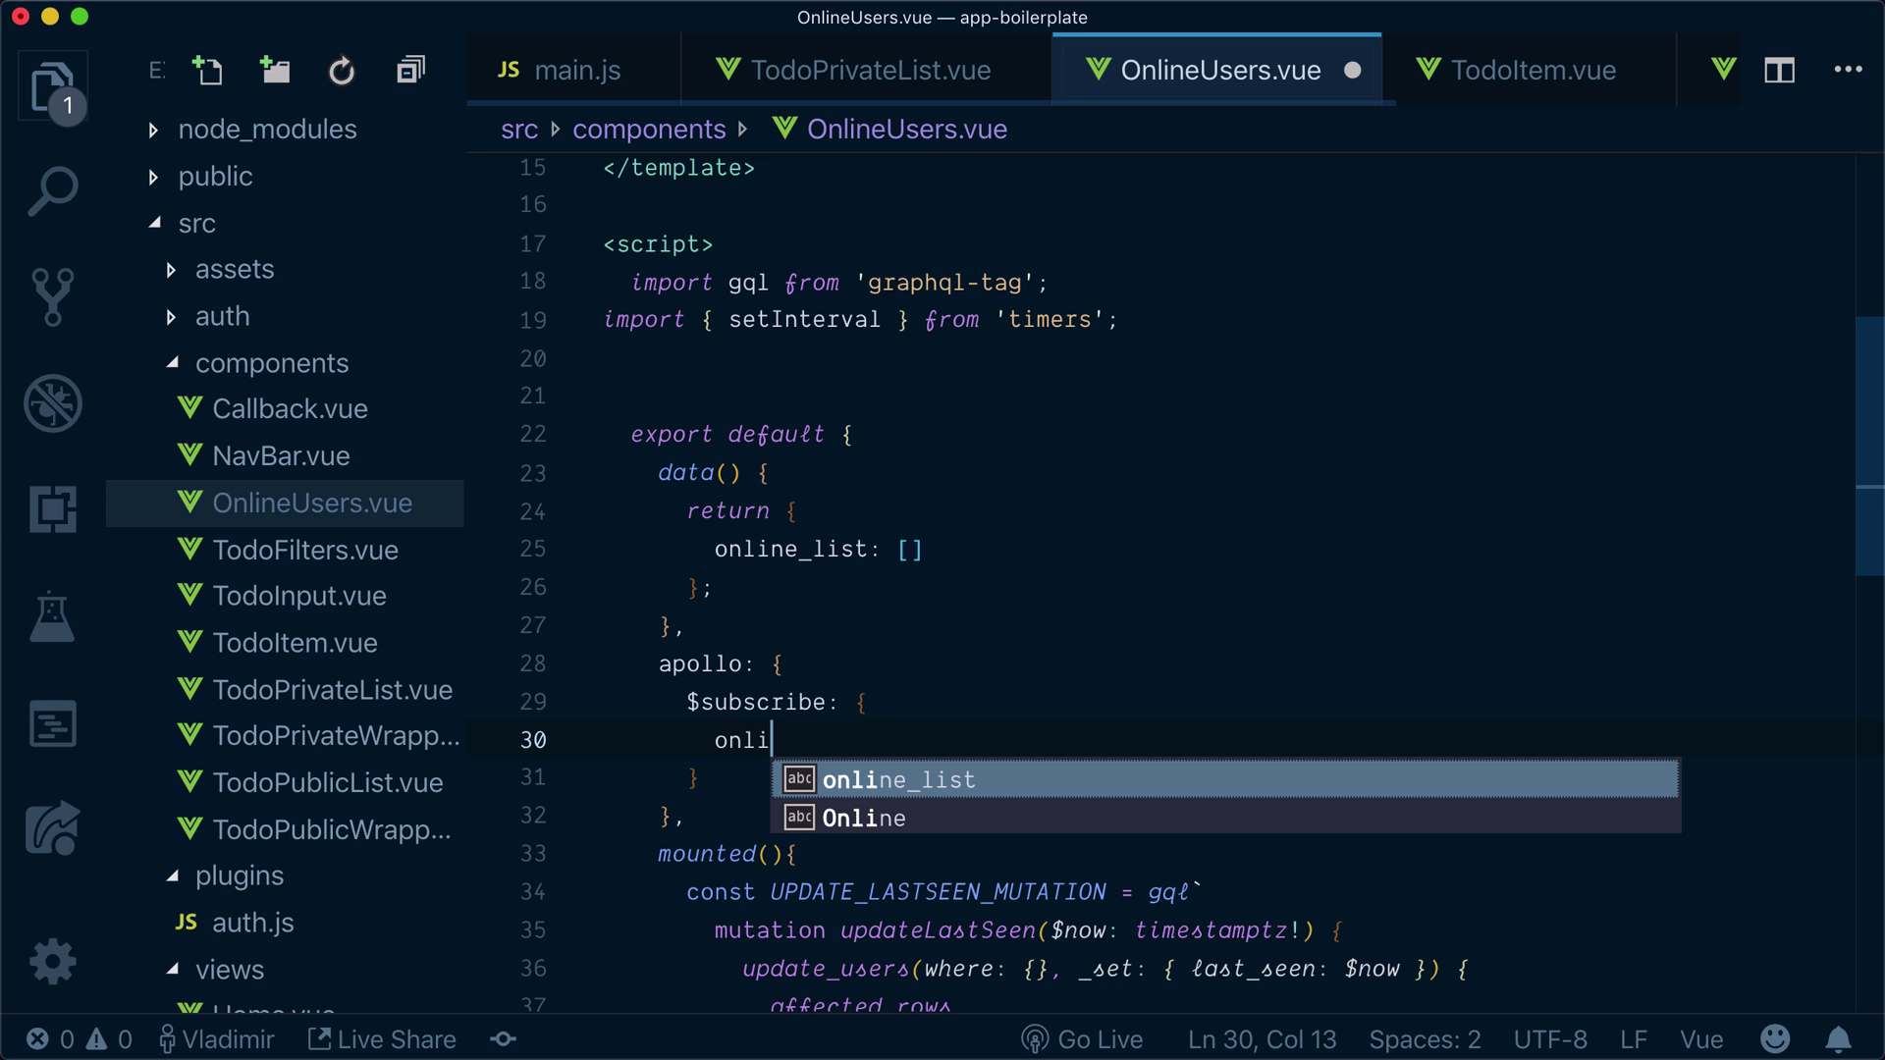
pyautogui.write('ne_')
pyautogui.press('Tab')
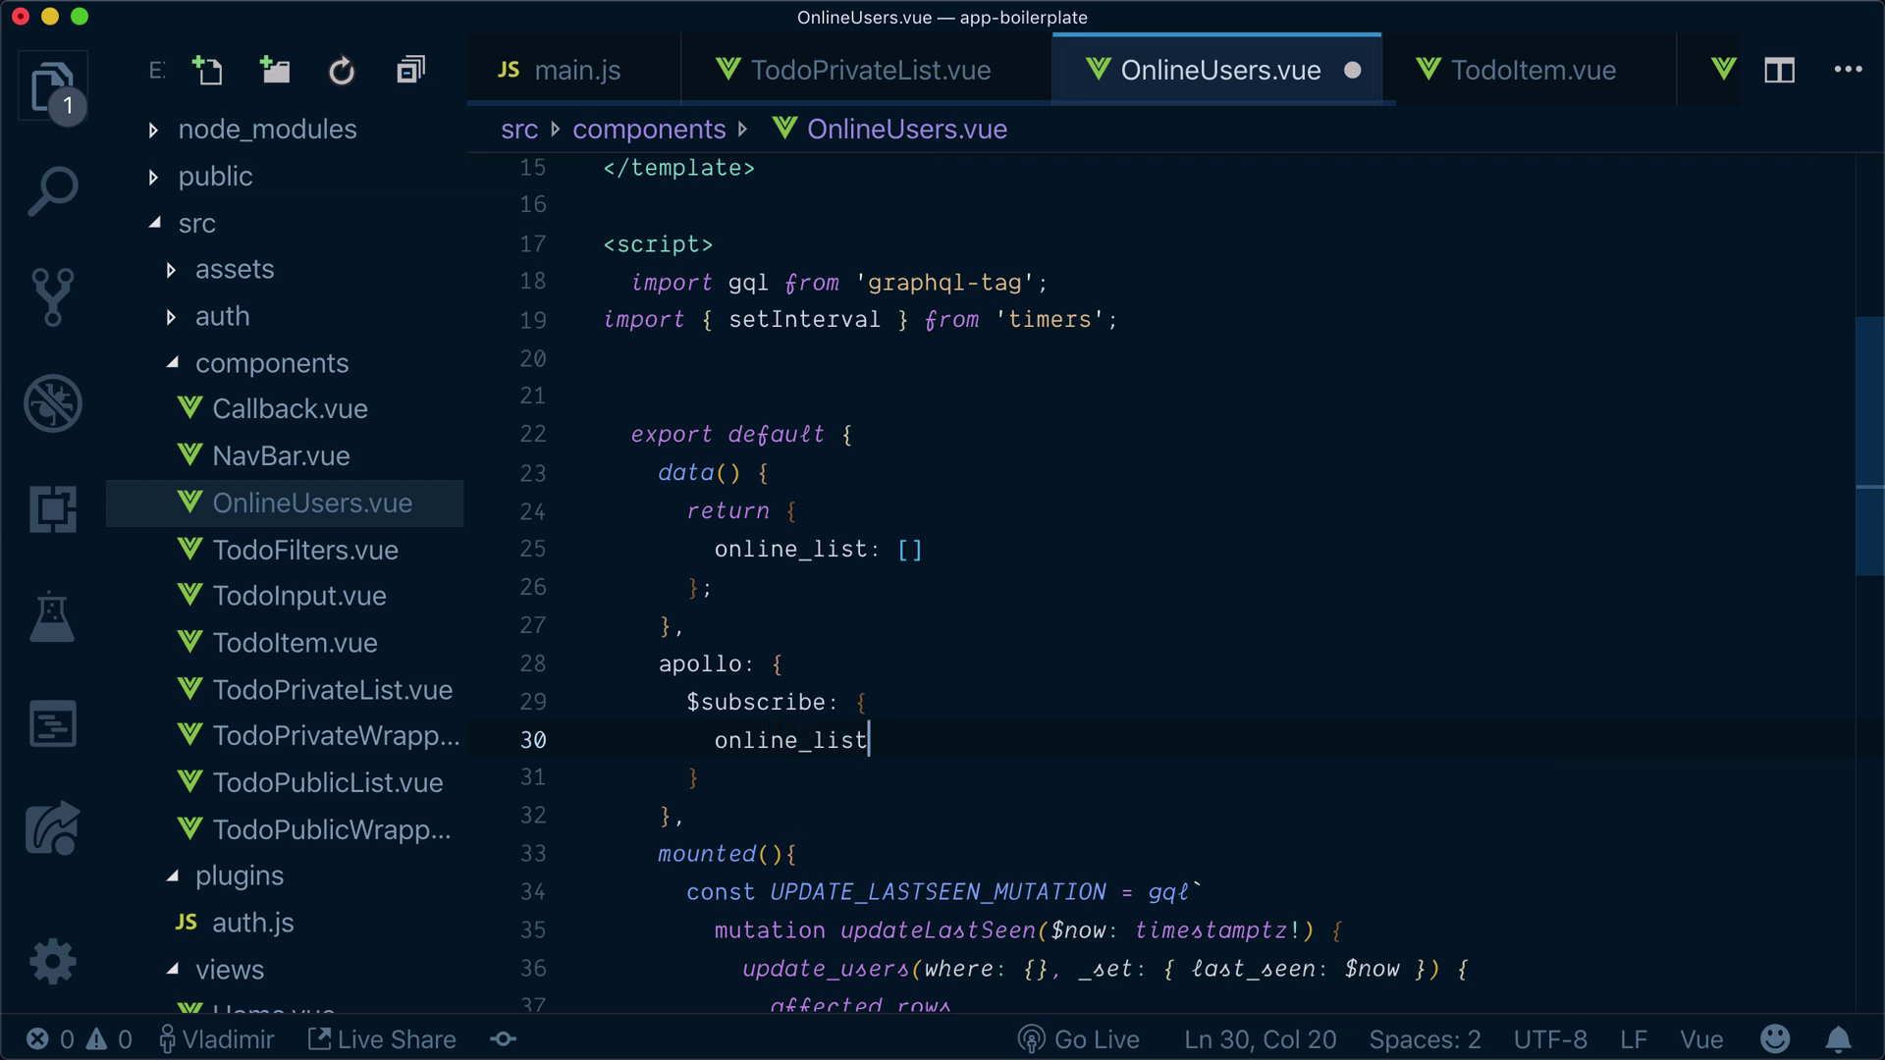
pyautogui.write(': {')
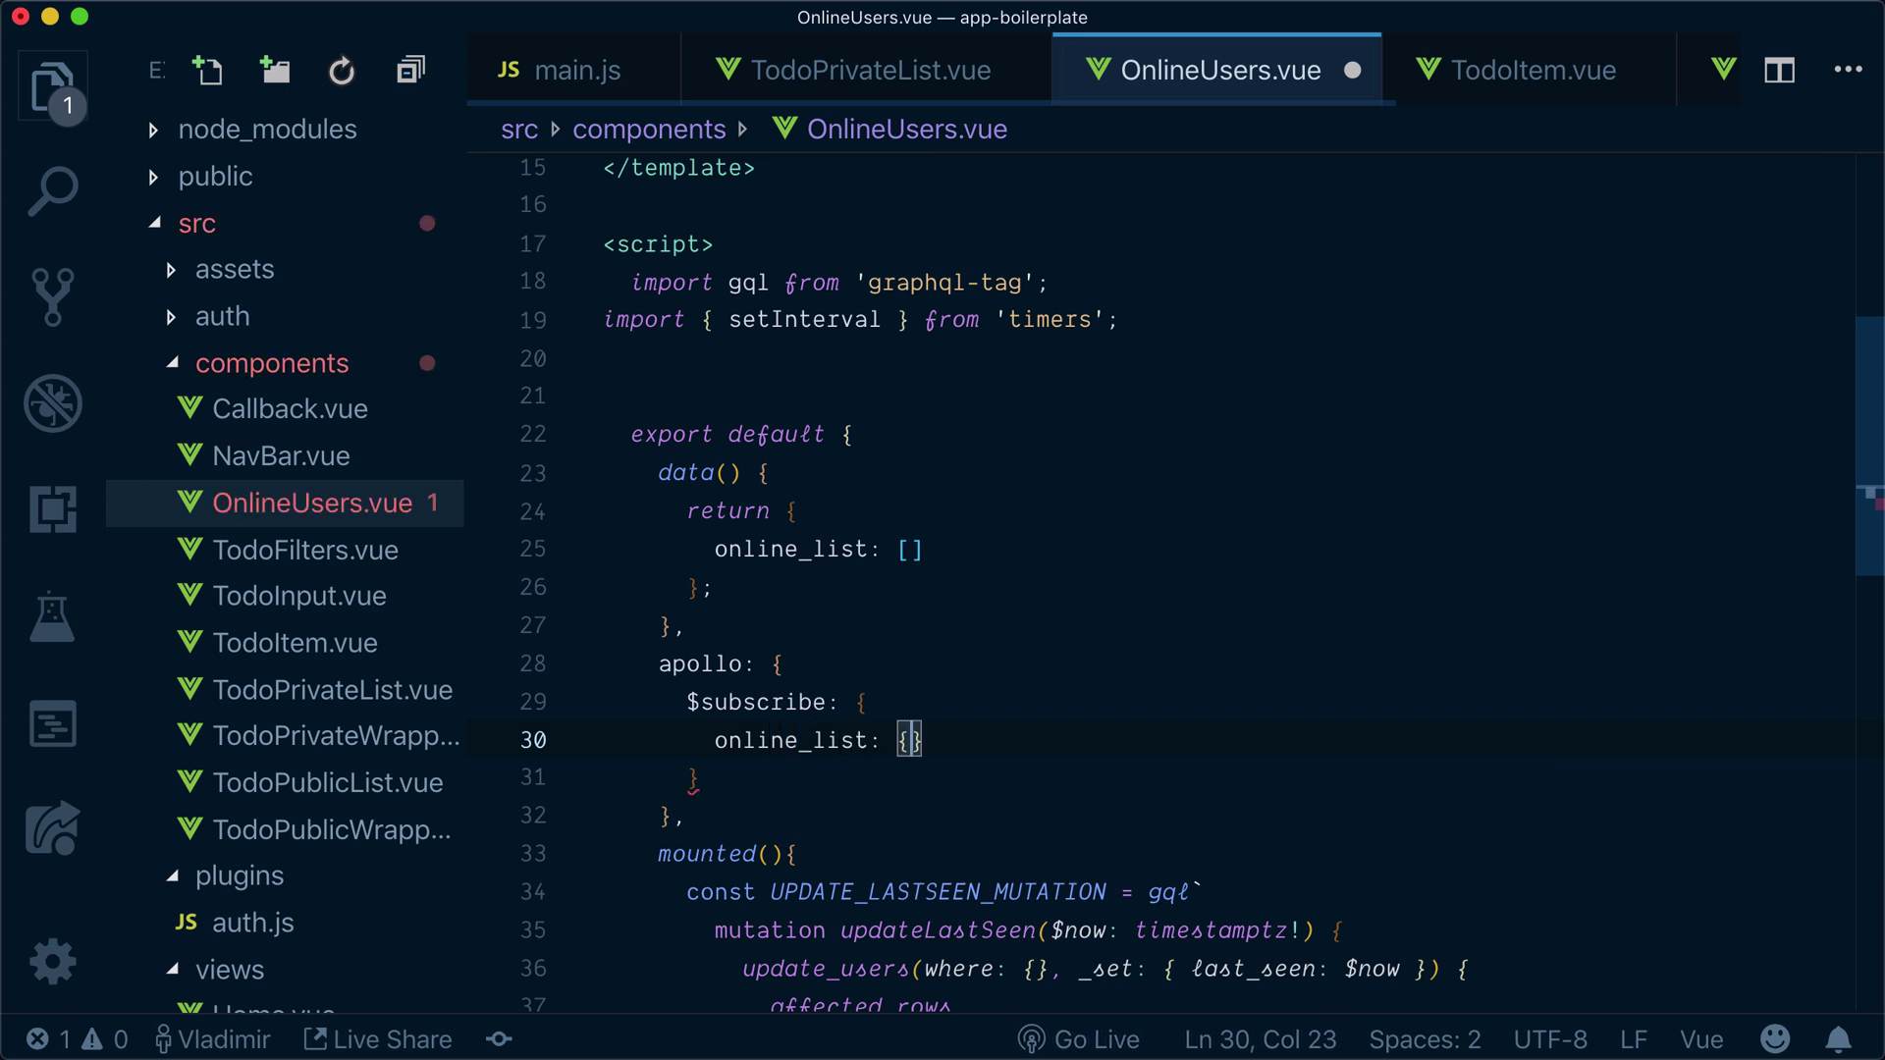
pyautogui.press('Return')
pyautogui.write('query: ')
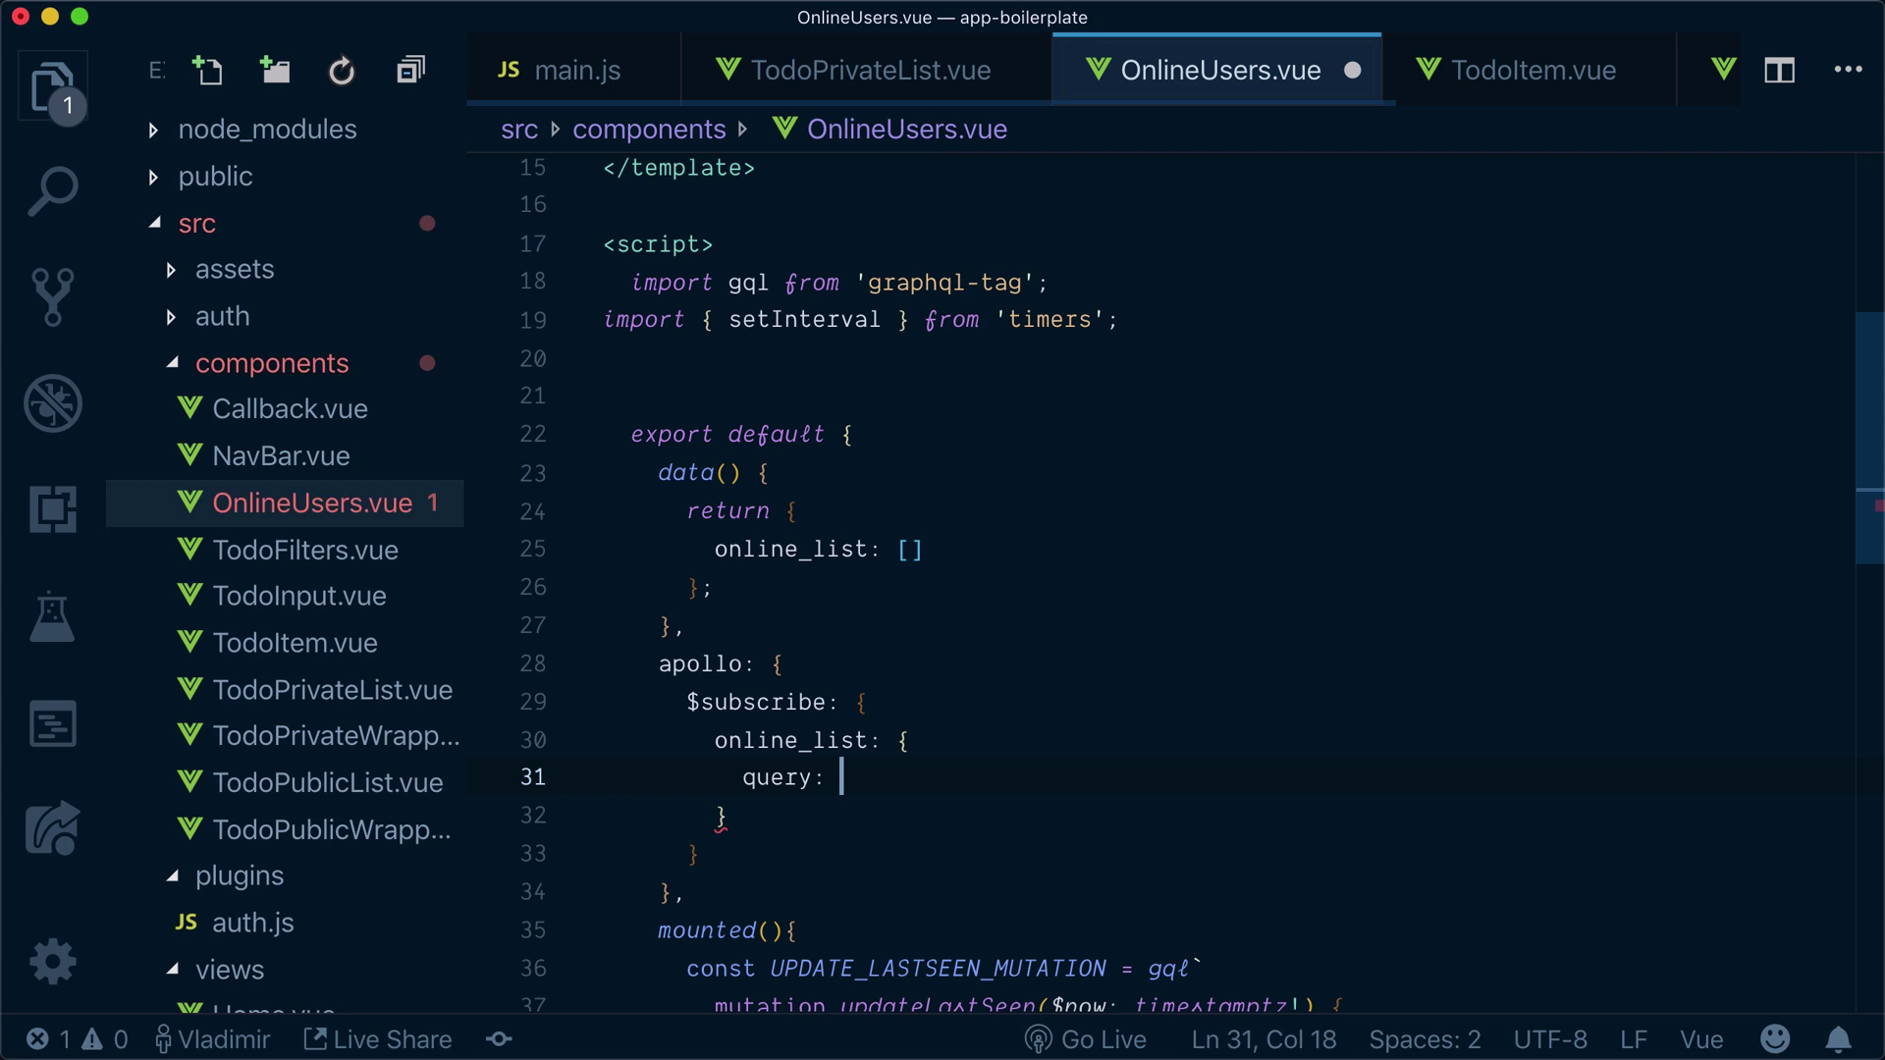
pyautogui.write('SU')
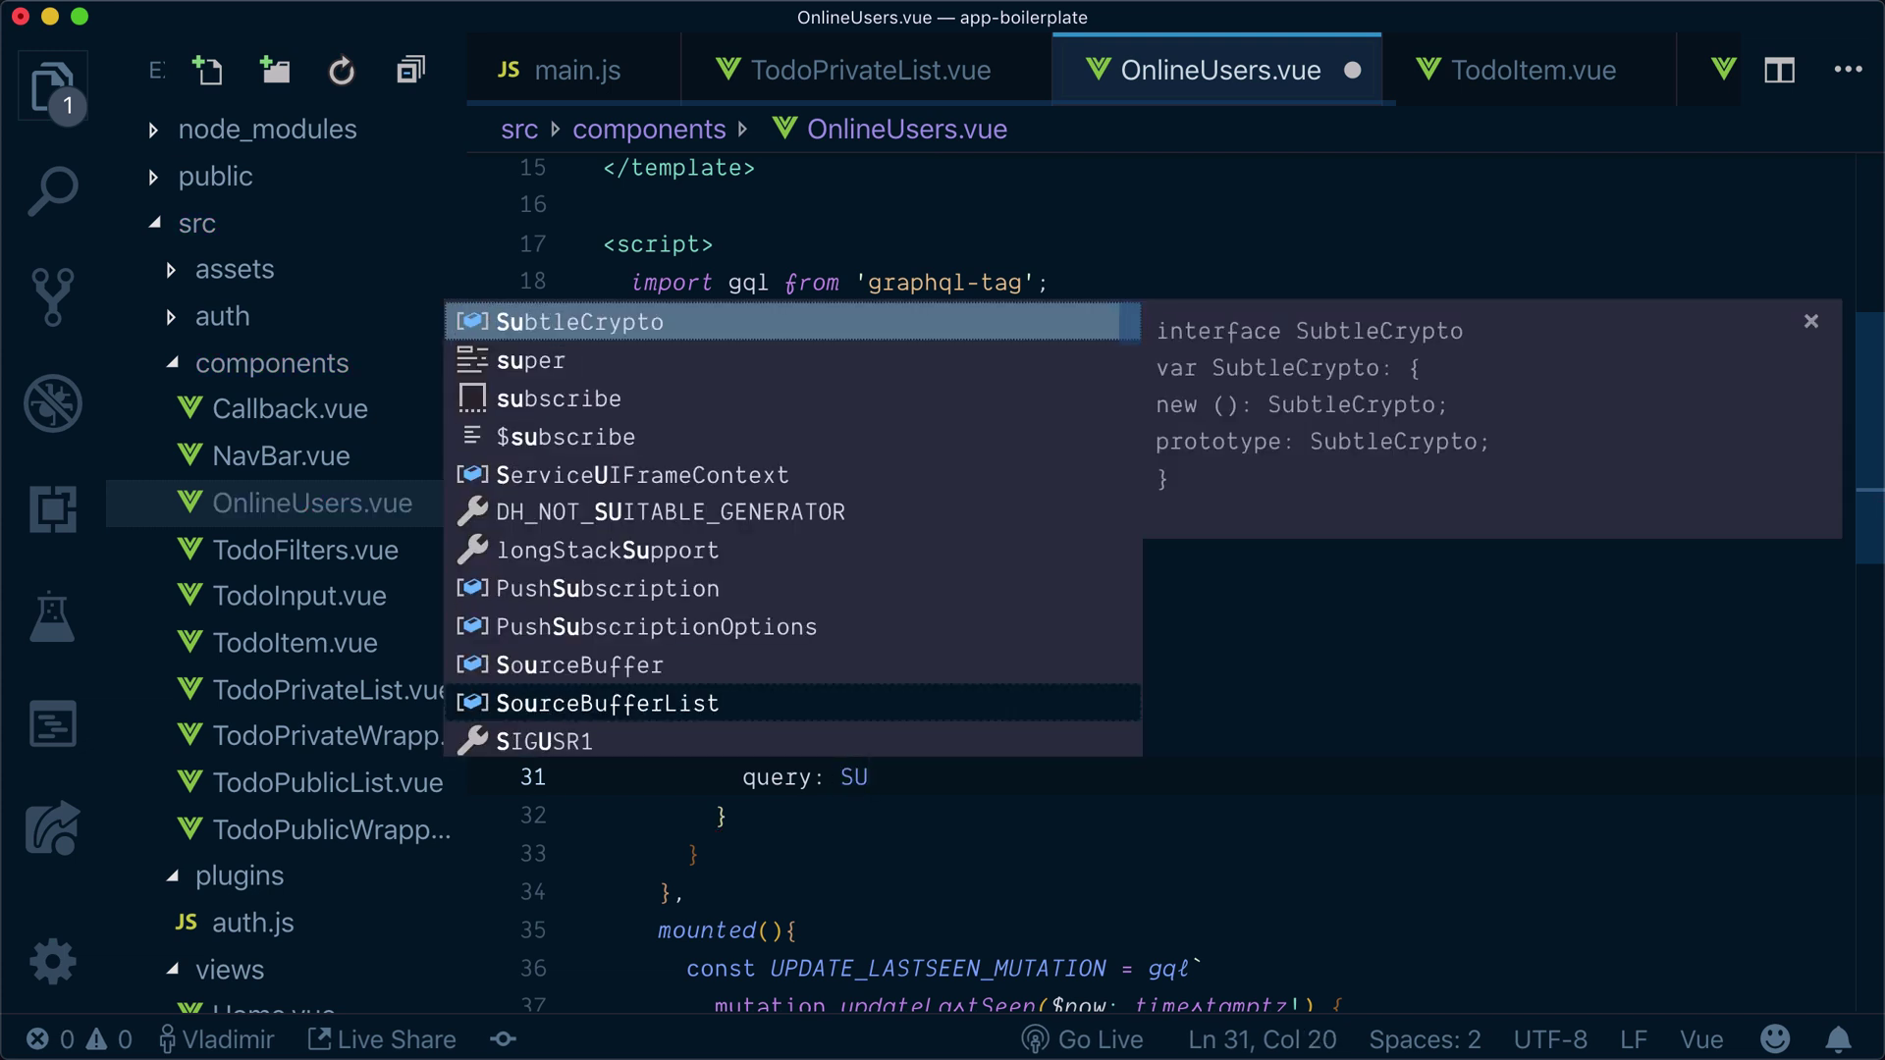
pyautogui.write('BSCRIPT')
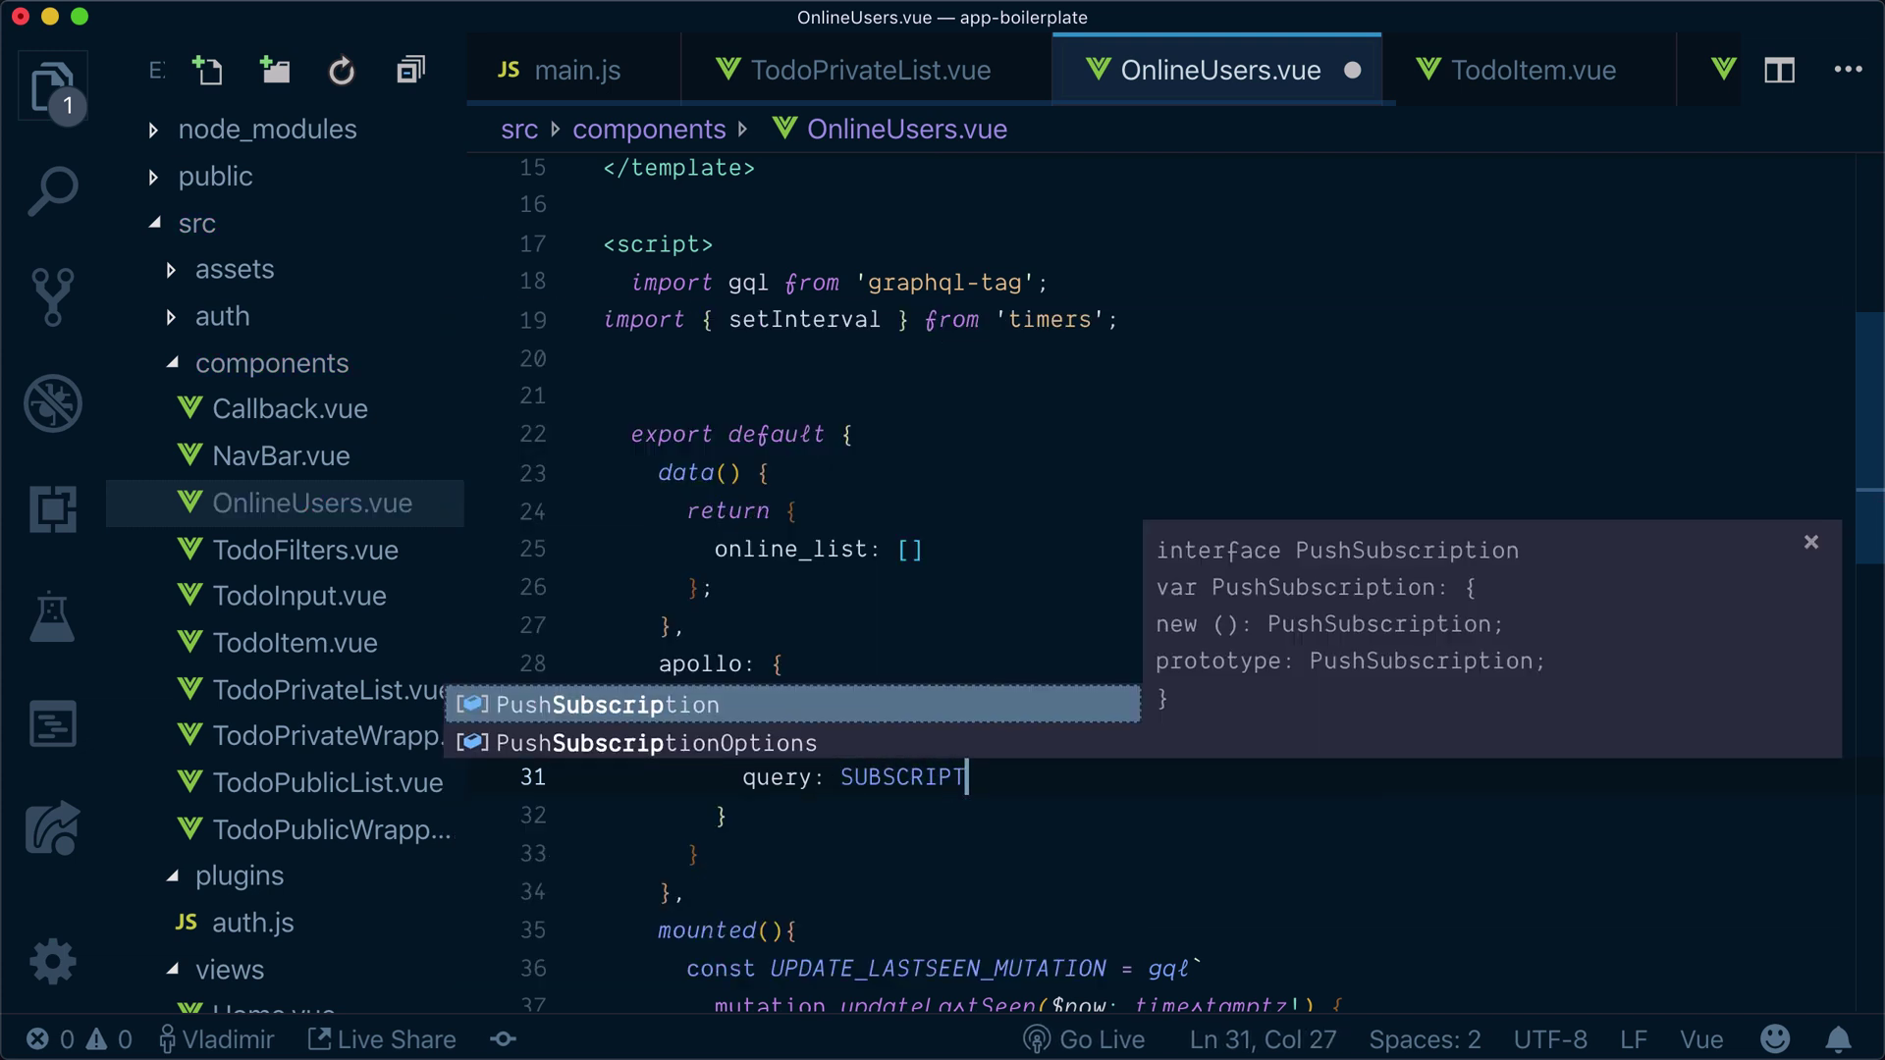
pyautogui.write('ION_O')
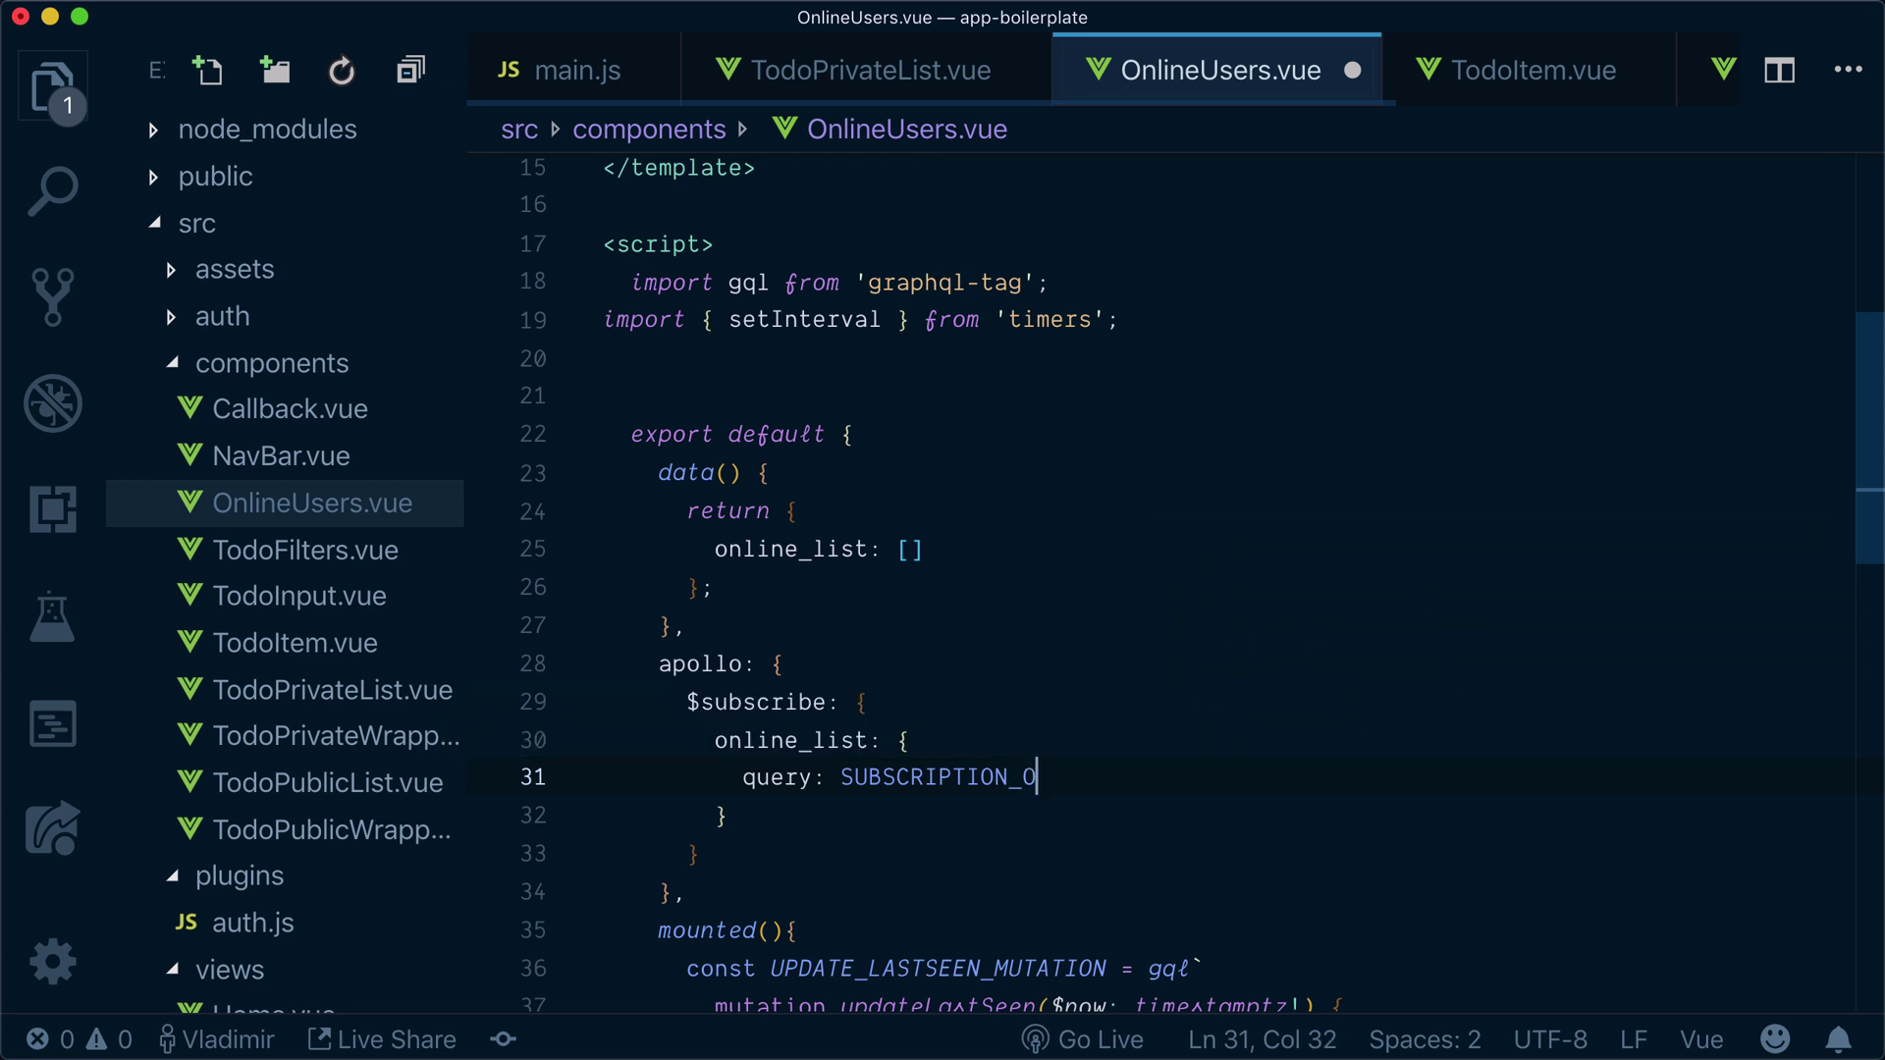
pyautogui.write('NLINE_USER')
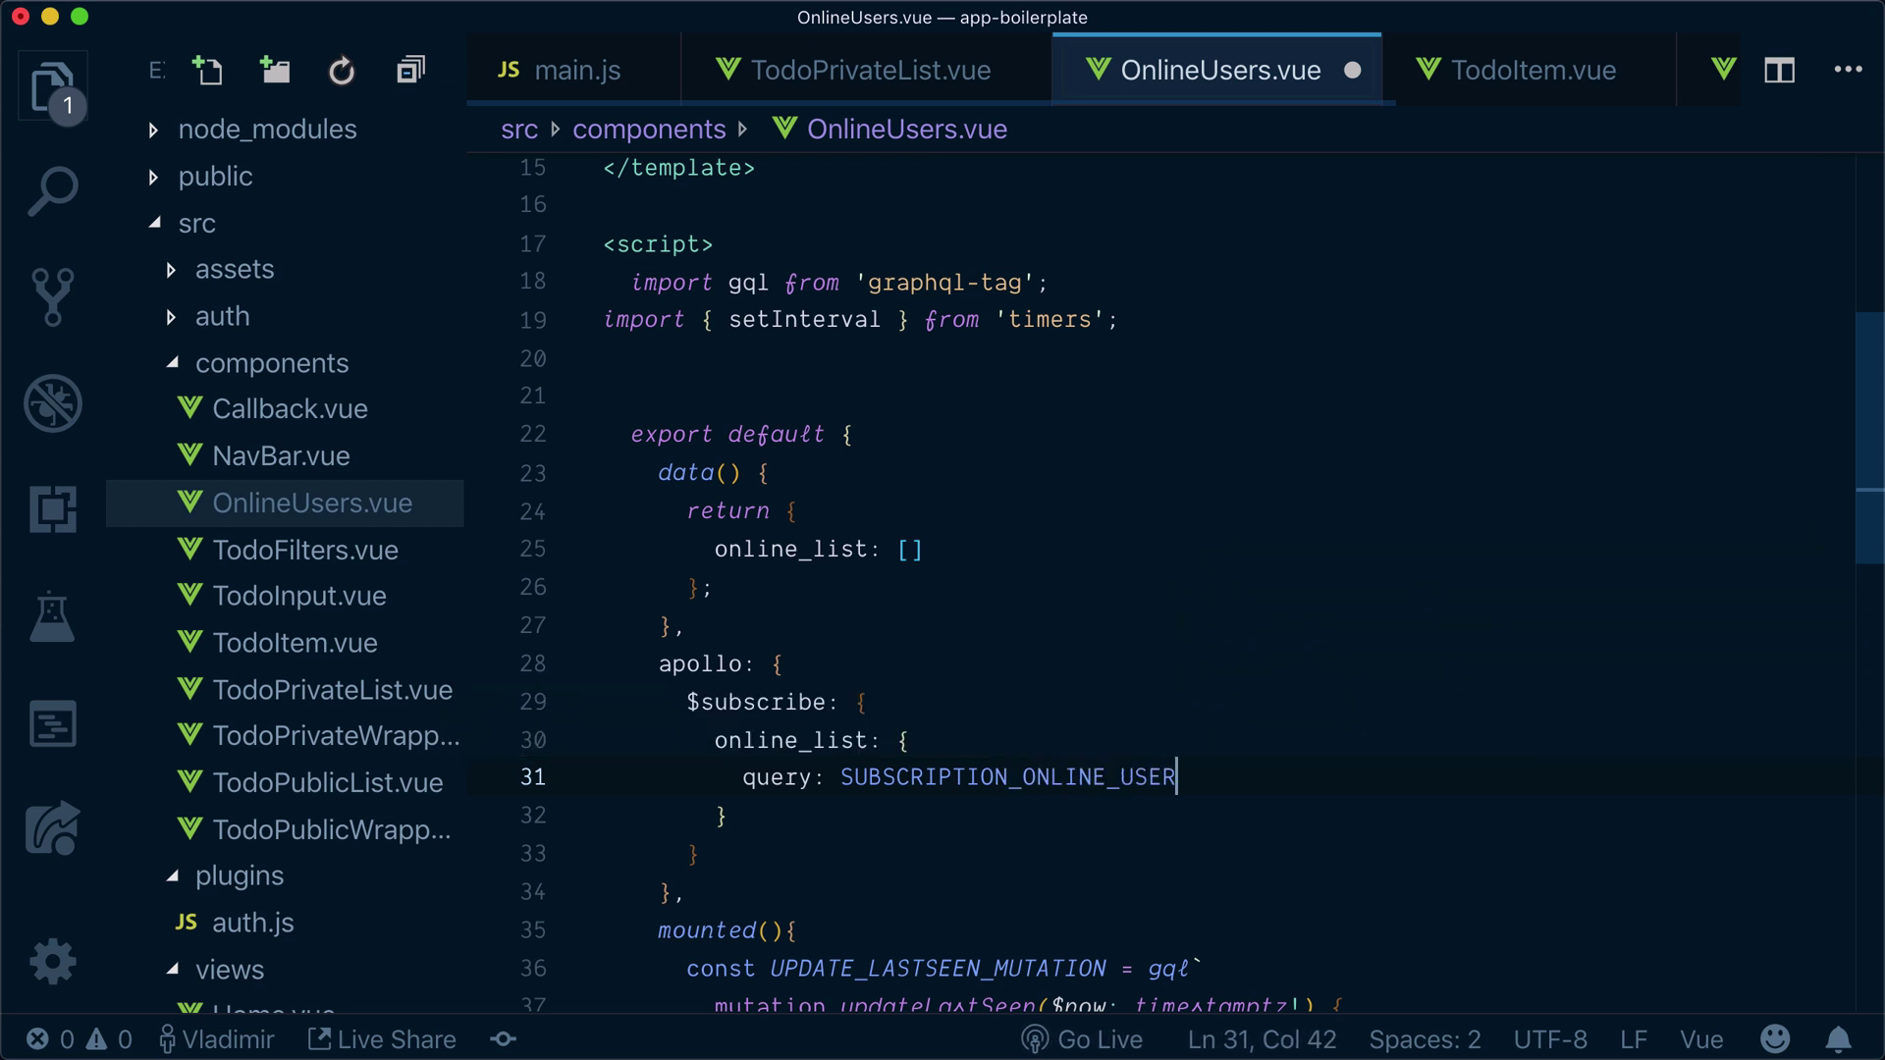
pyautogui.write('S')
pyautogui.doubleClick(992, 781)
pyautogui.press('super+c')
# Declare const SUBSCRIPTION_ONLINE_USERS as an empty gql template after the imports.
pyautogui.click(851, 368)
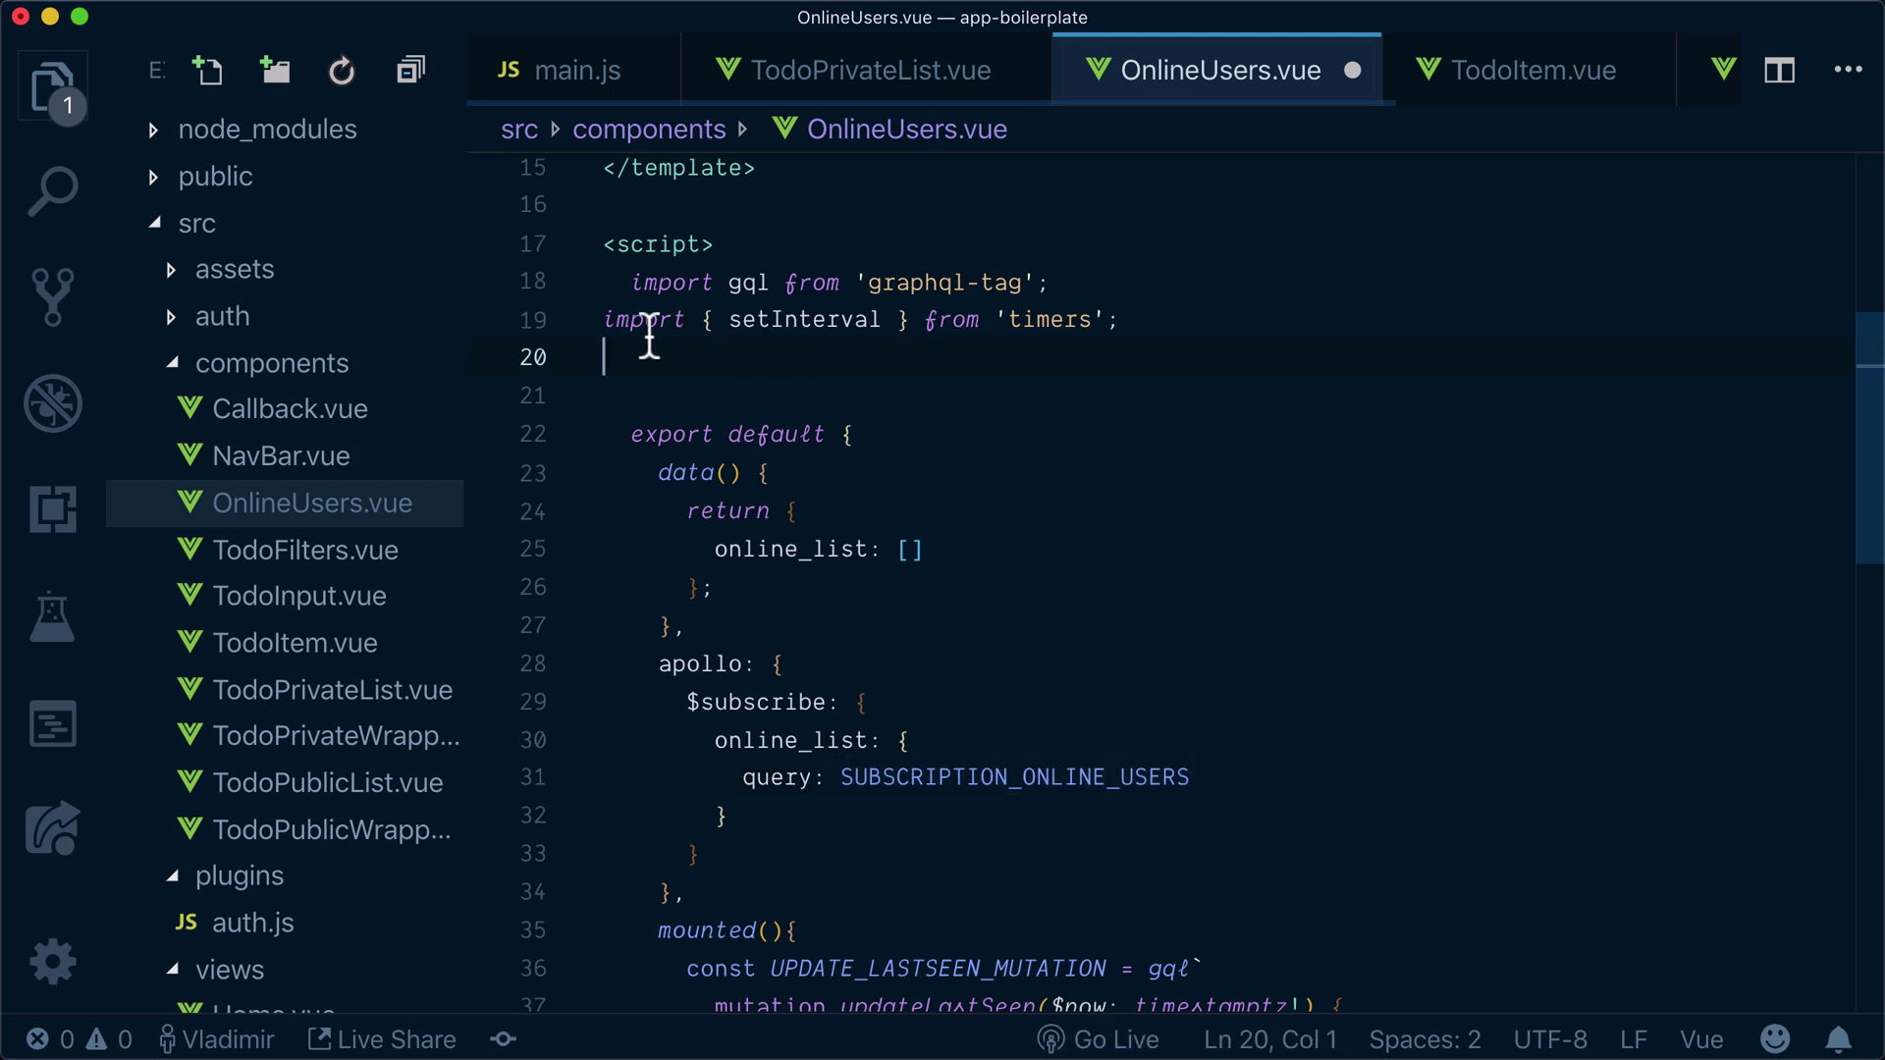
pyautogui.click(610, 324)
pyautogui.click(741, 368)
pyautogui.press('Tab')
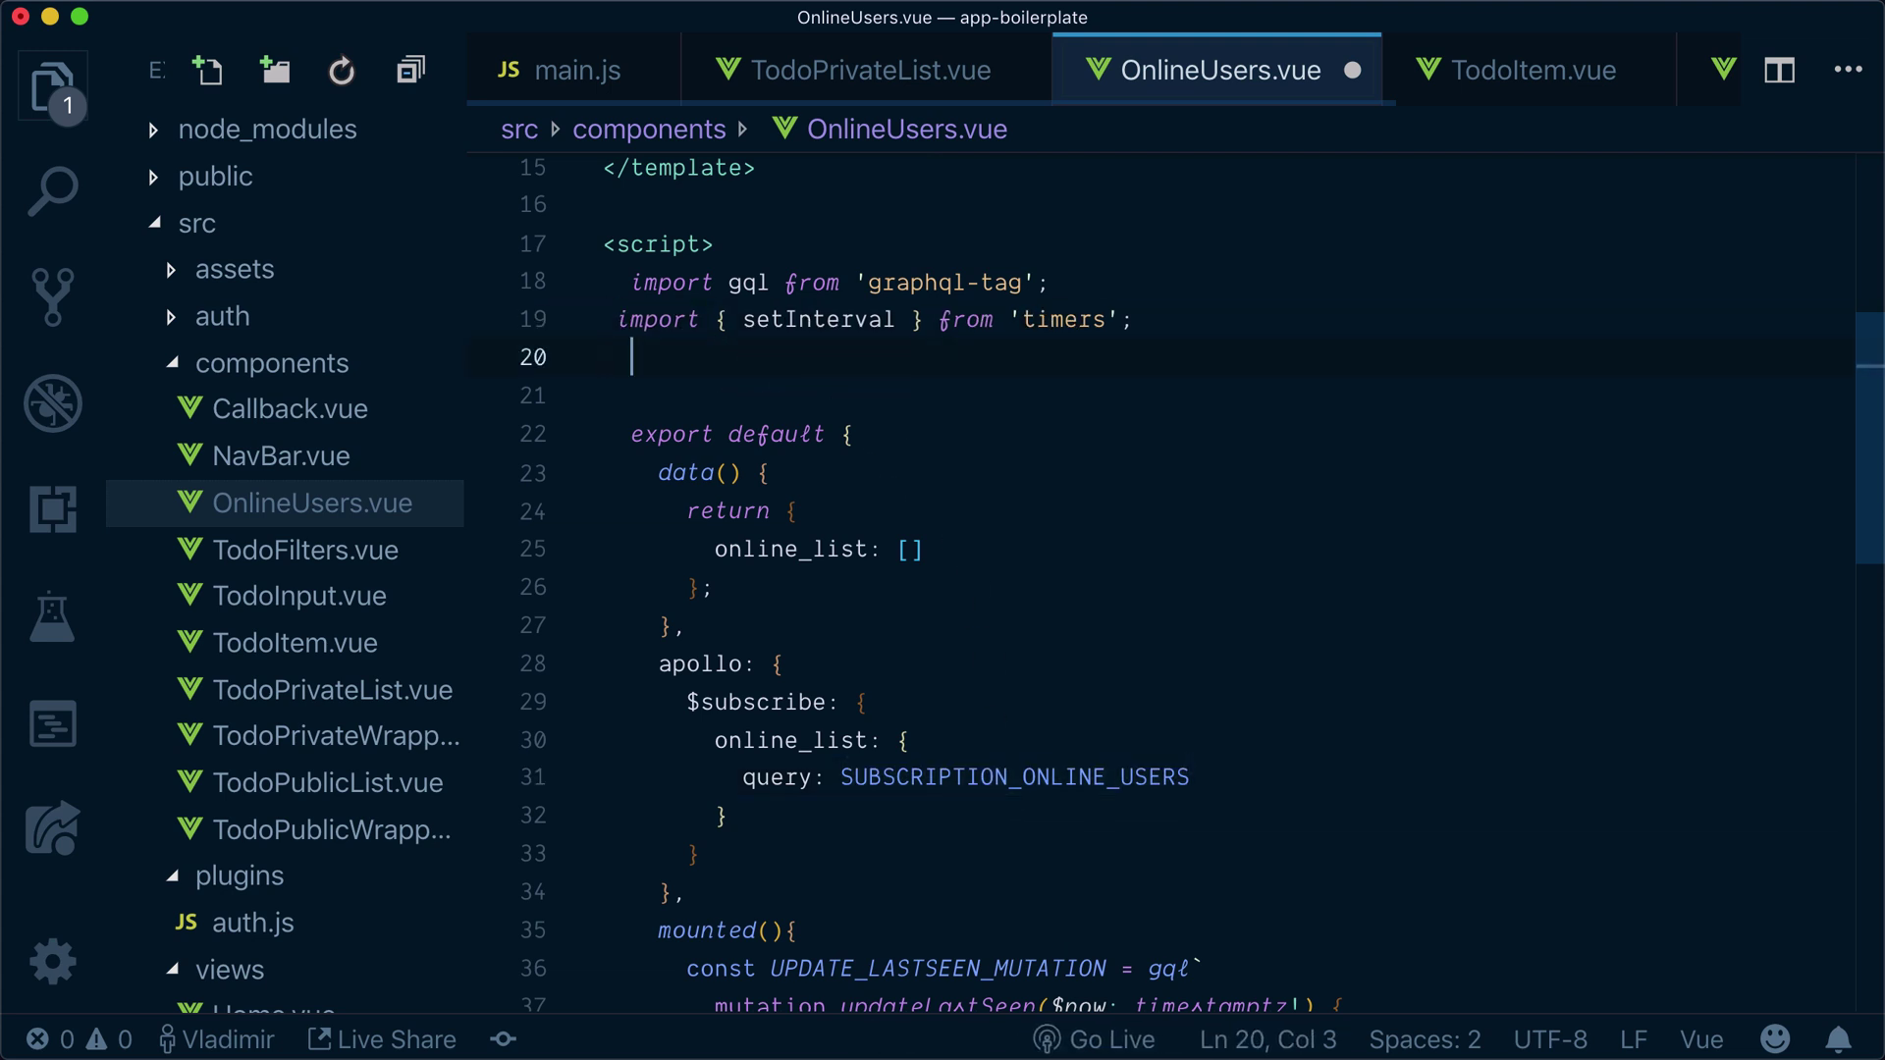
pyautogui.write('const')
pyautogui.press('super+v')
pyautogui.write('= gql ')
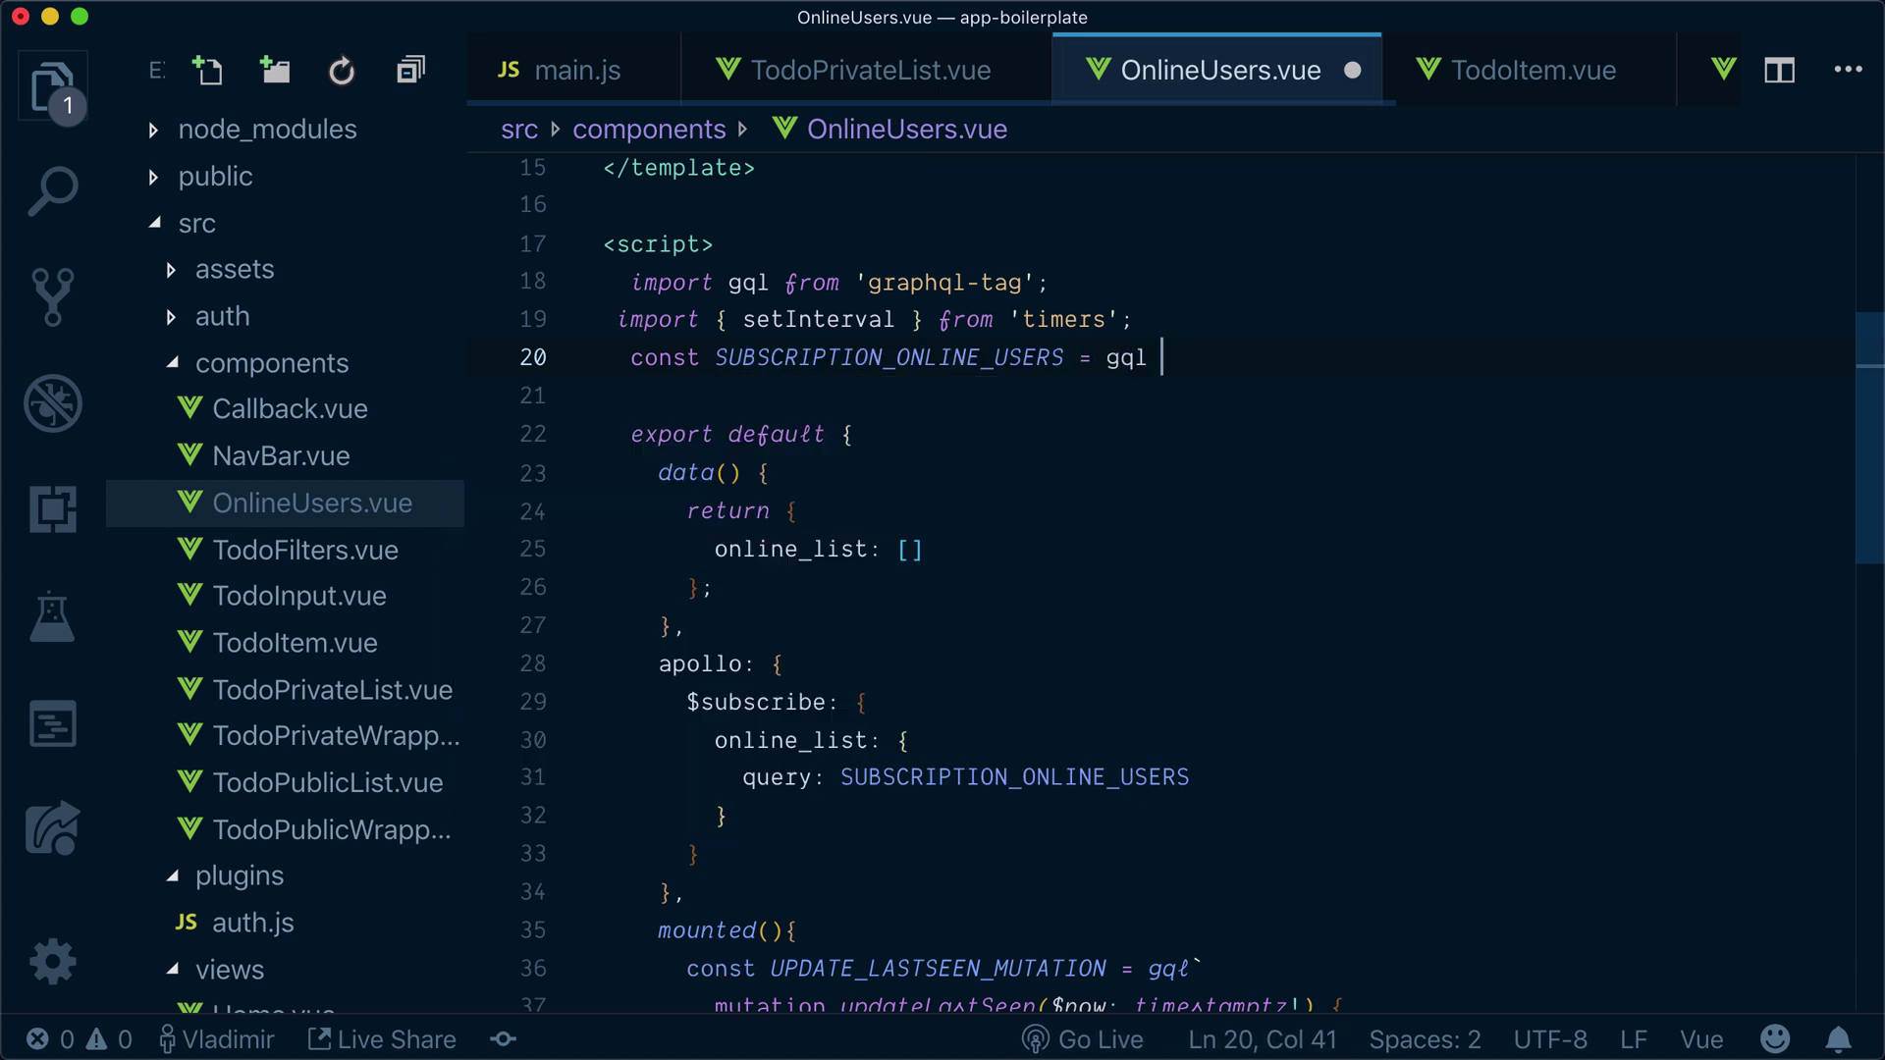
pyautogui.write('`')
pyautogui.press('Return')
pyautogui.press('Return')
pyautogui.write('`')
pyautogui.press('Up')
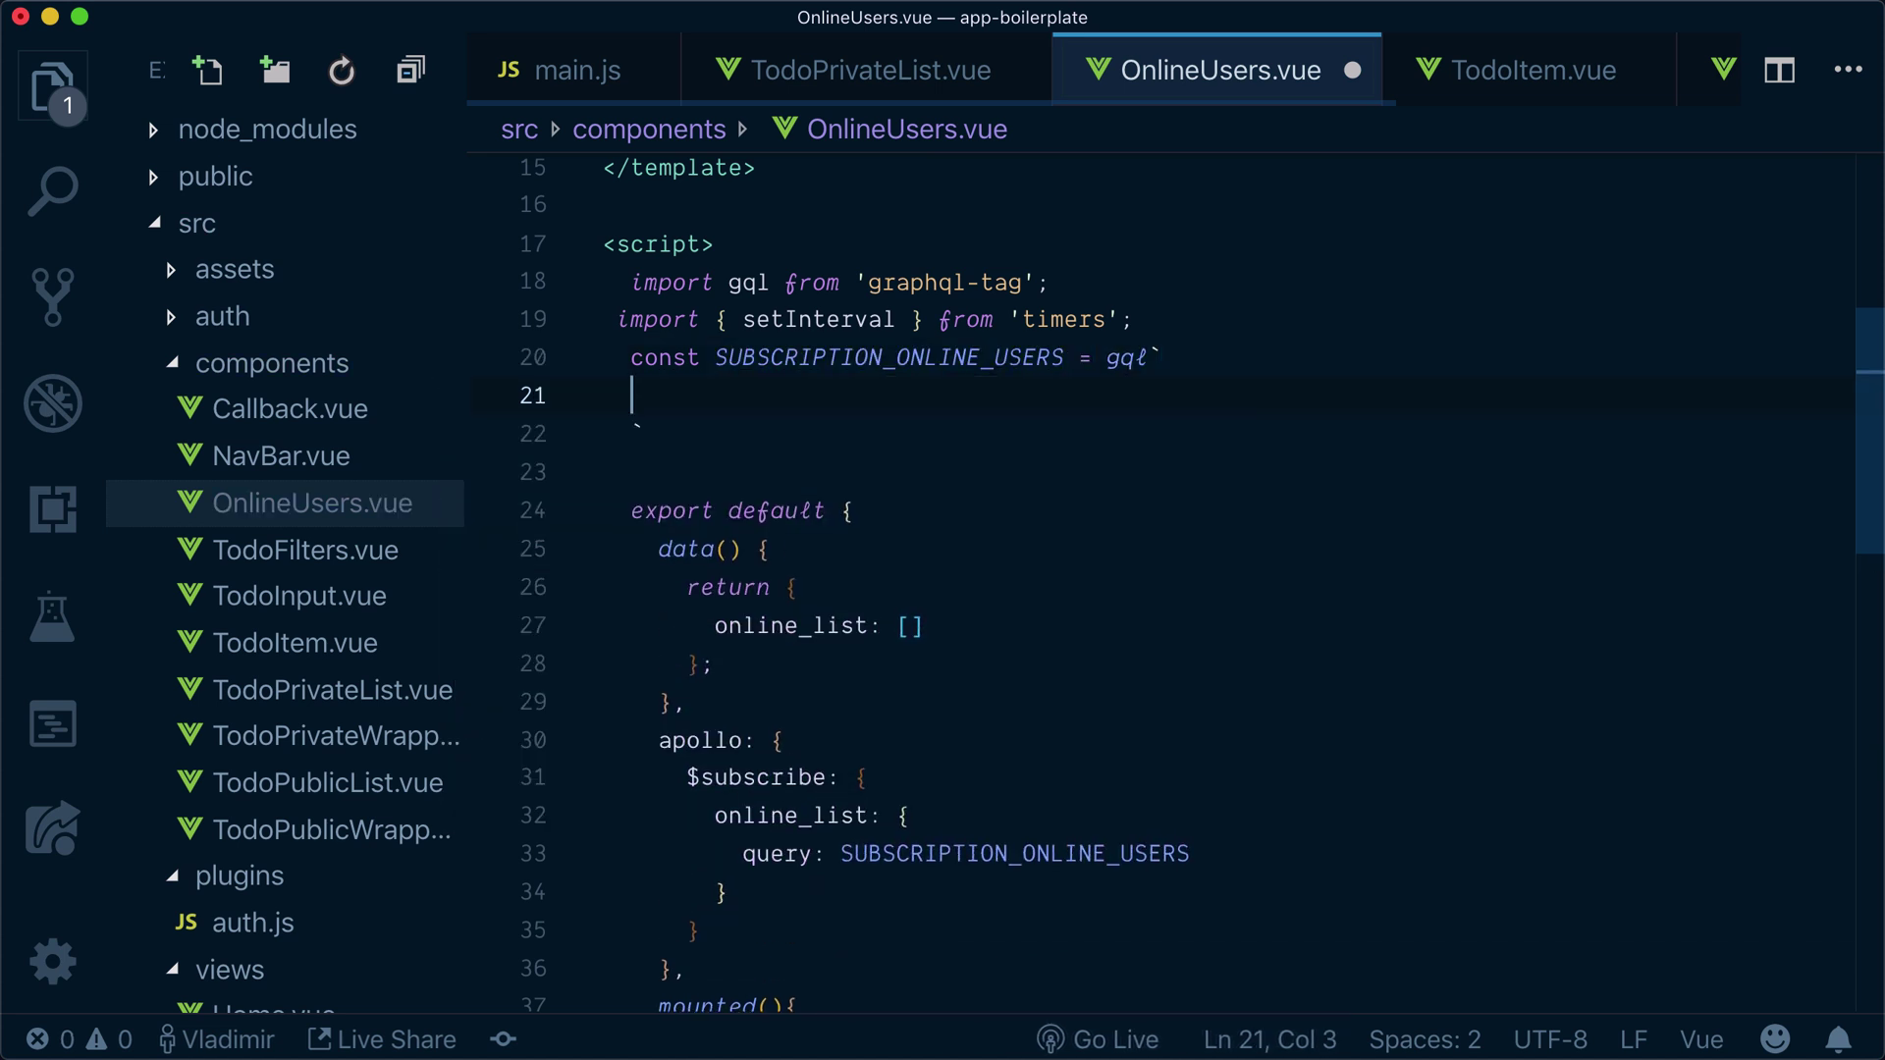
pyautogui.press('Tab')
# Paste the getOnlineUsers subscription from GraphiQL into the gql template, indent it, and save.
pyautogui.press('super+Tab')
pyautogui.press('super+a')
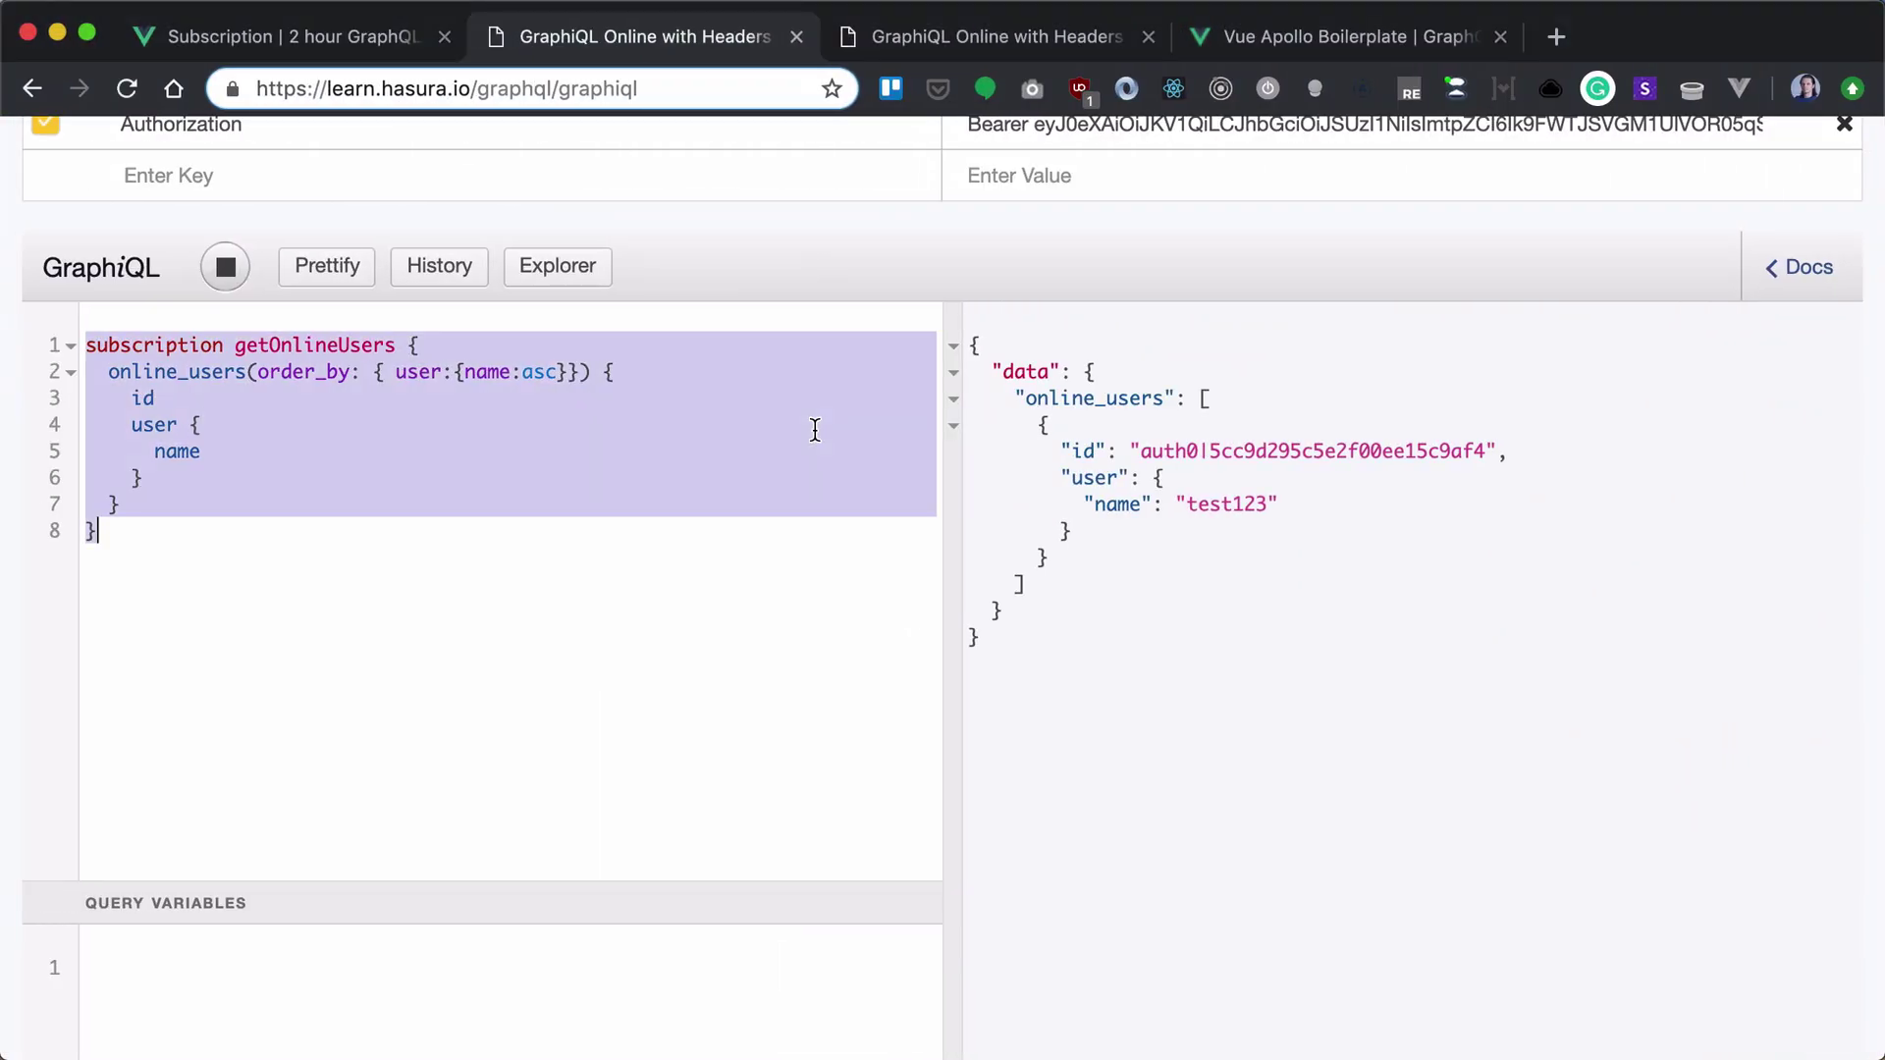
pyautogui.press('super+c')
pyautogui.press('super+Tab')
pyautogui.press('super+v')
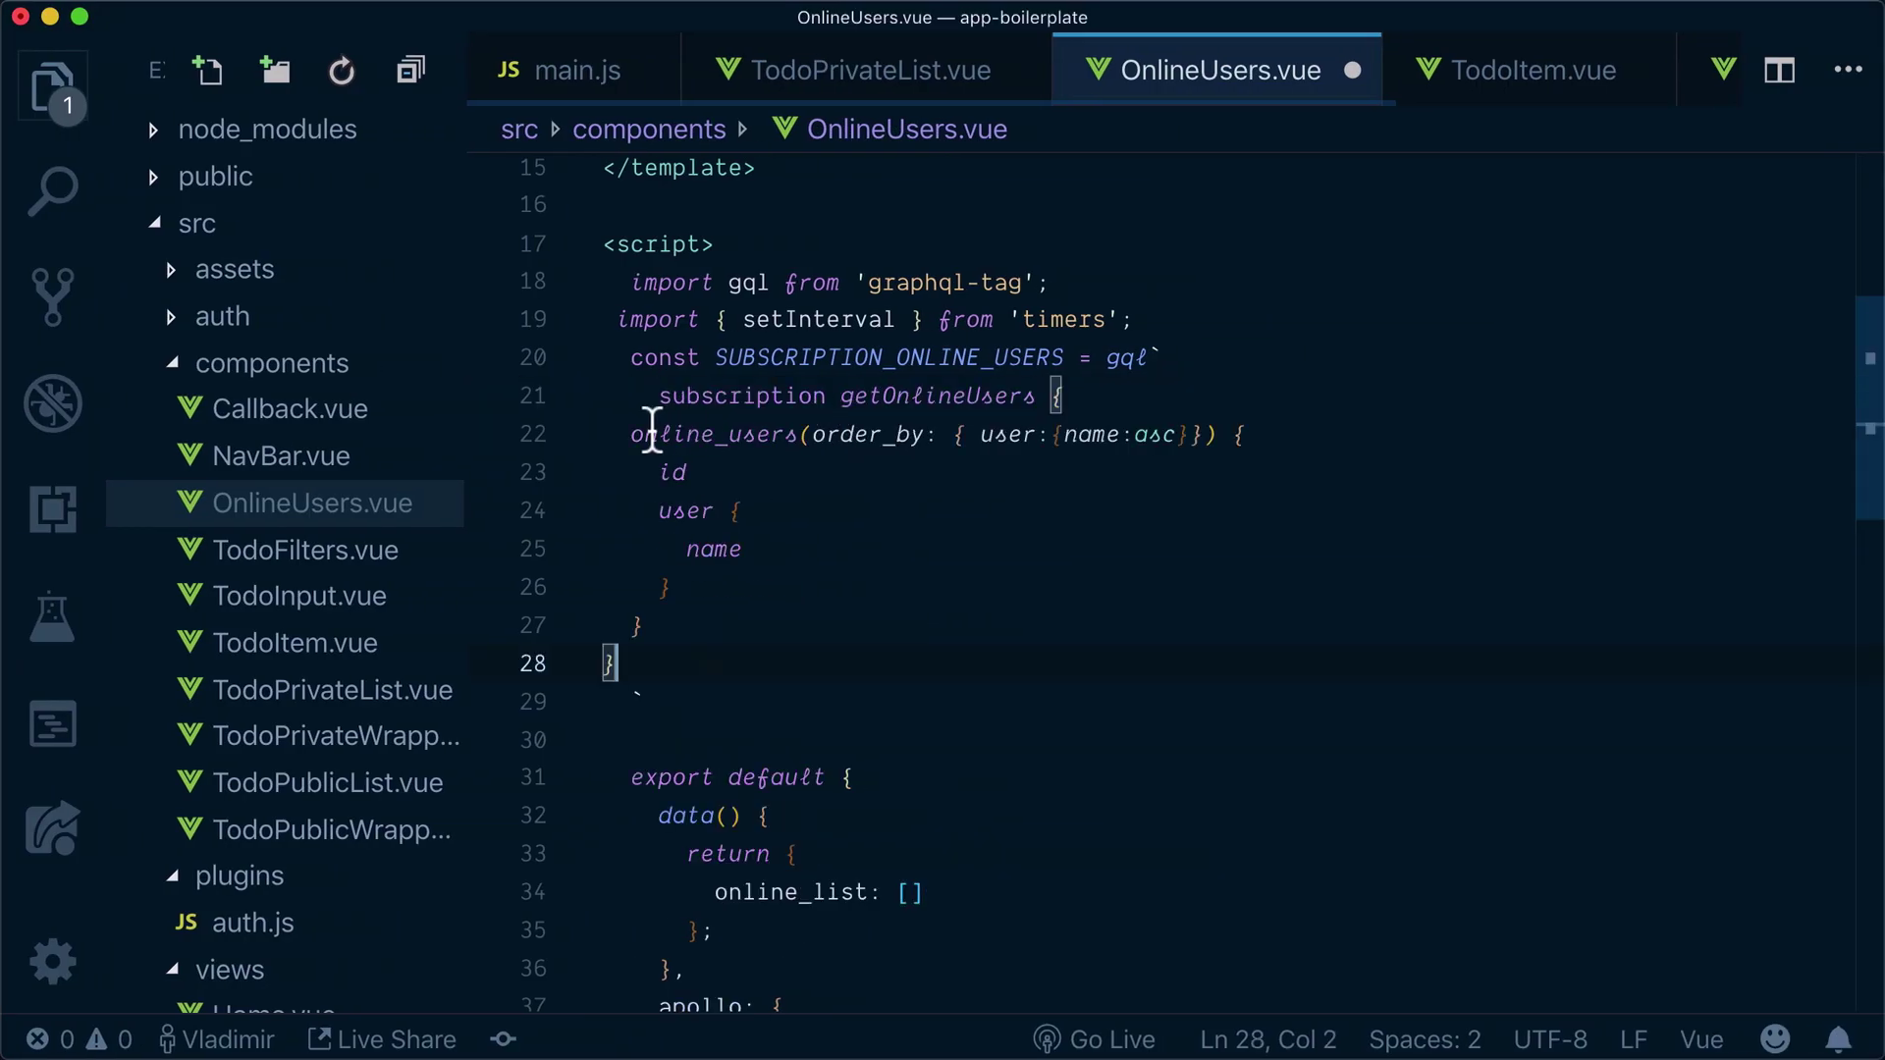
pyautogui.keyDown('shift'); pyautogui.click(620, 432); pyautogui.keyUp('shift')
pyautogui.press('Tab')
pyautogui.scroll(-5, 767, 567)
pyautogui.click(913, 553)
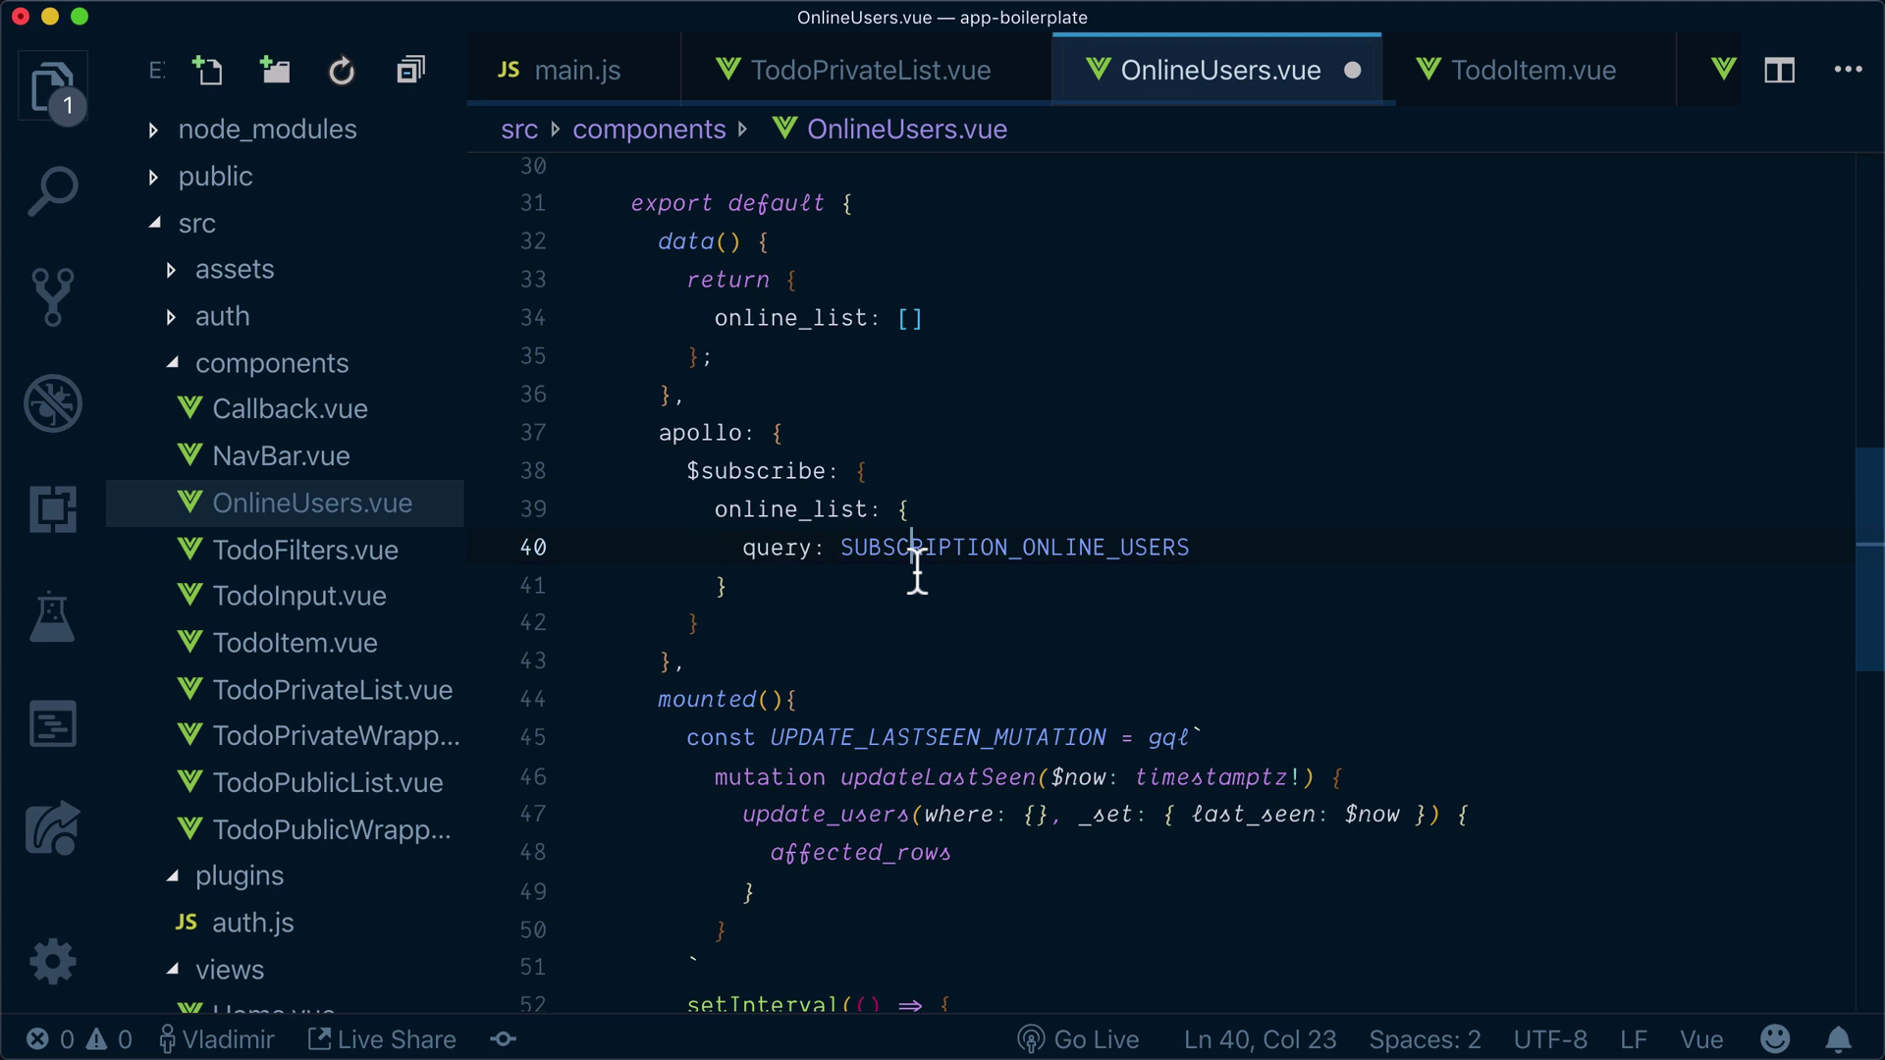
pyautogui.press('Down')
pyautogui.press('super+s')
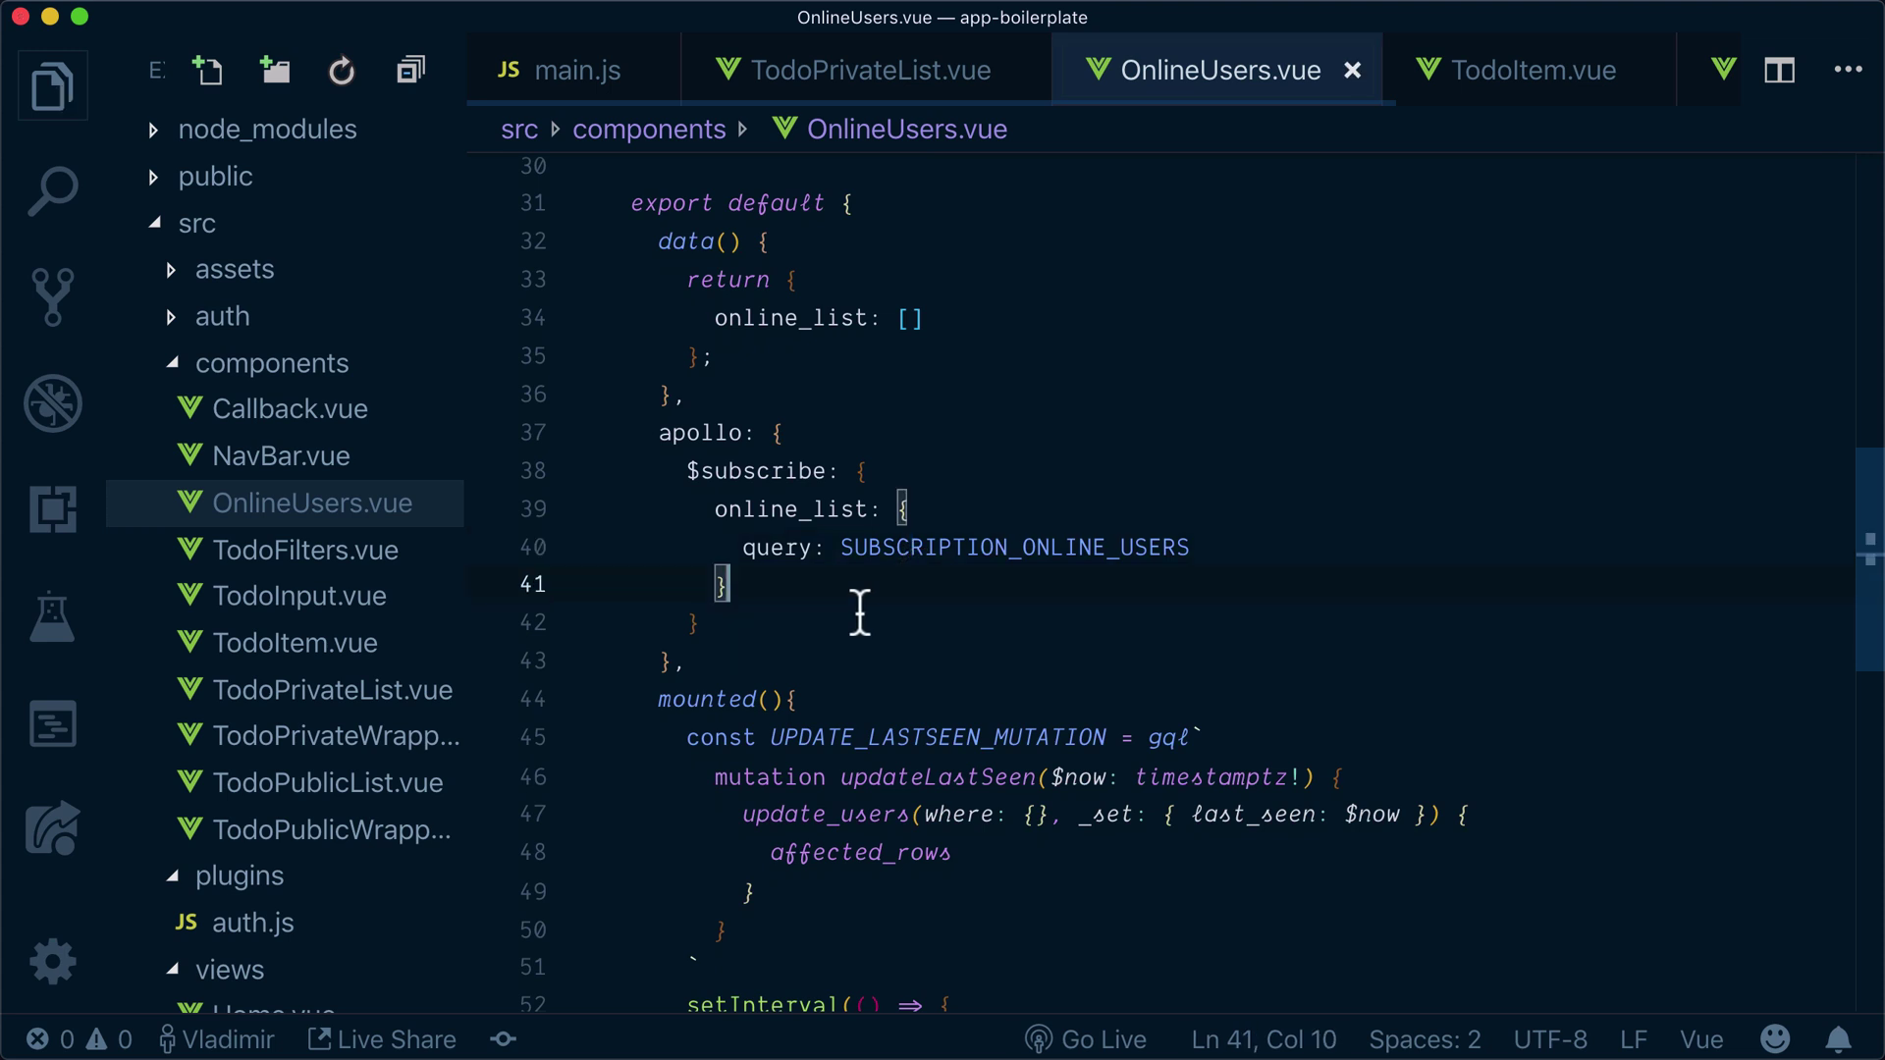
pyautogui.press('super+Tab')
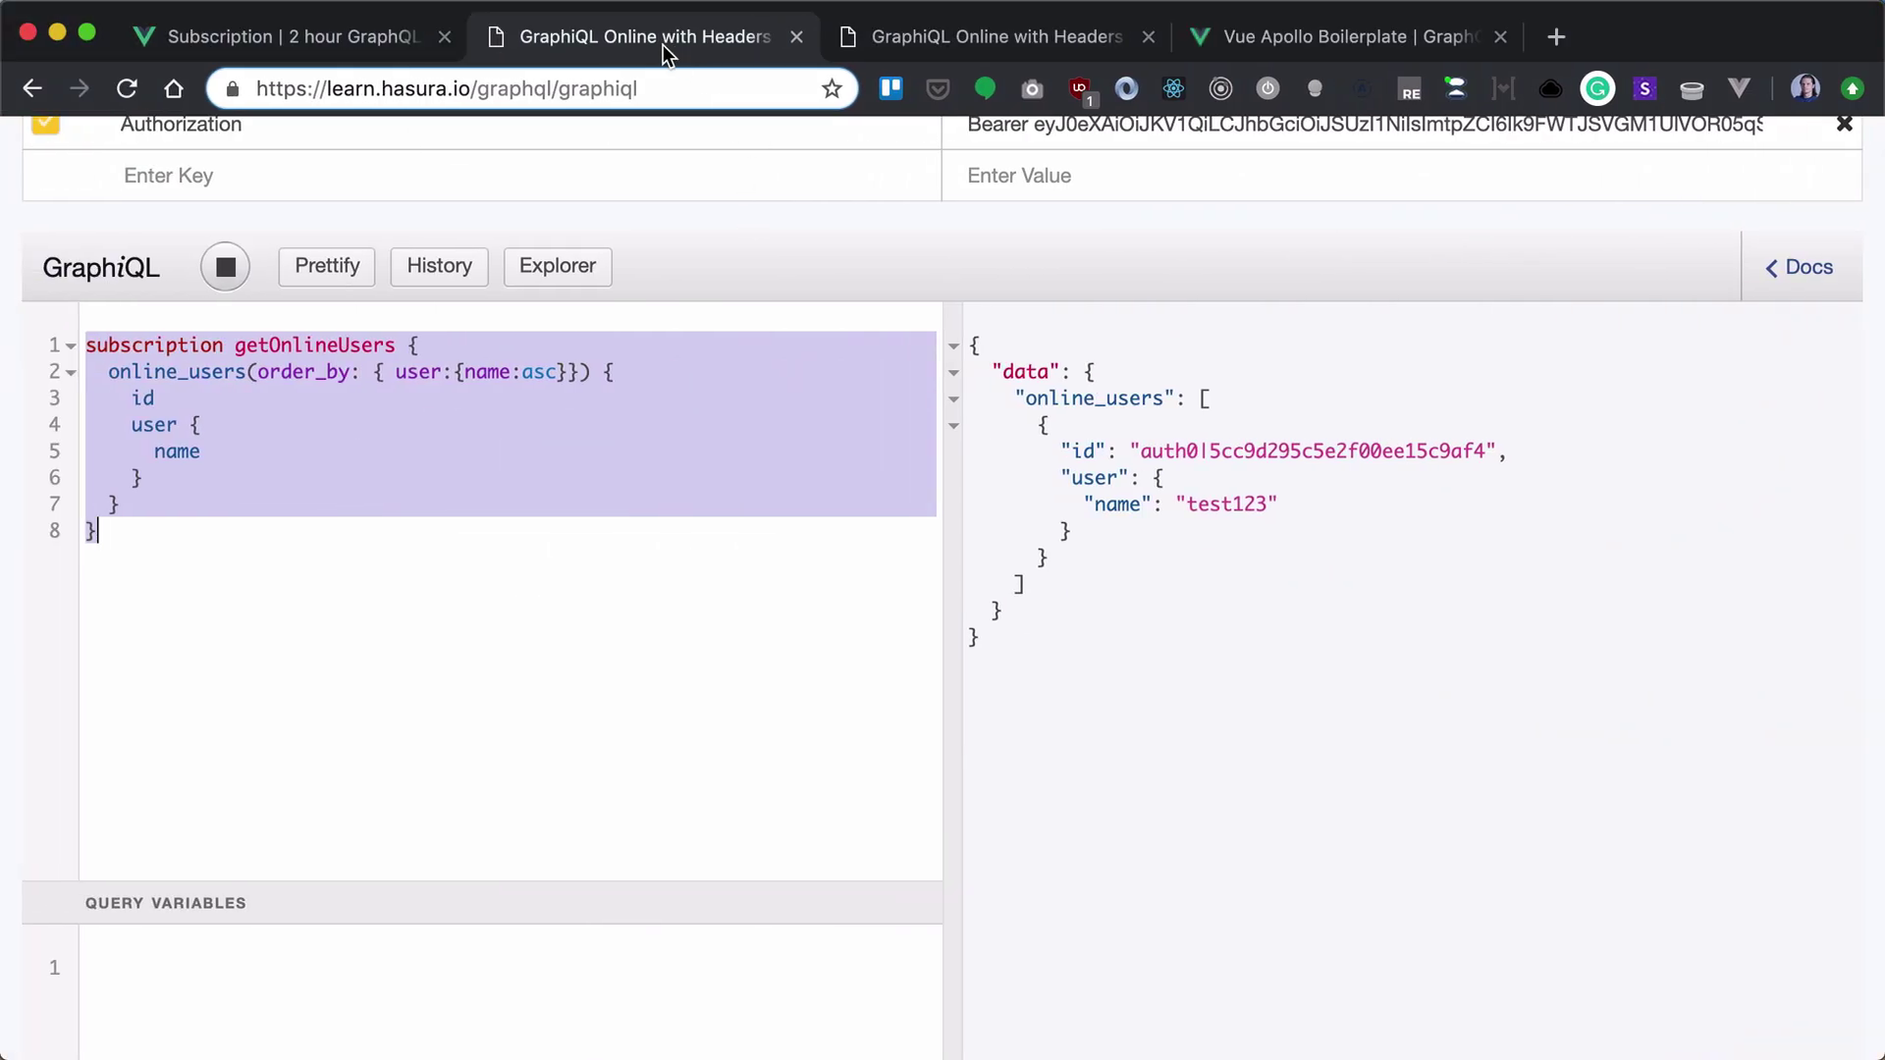
# Reload the Vue Apollo Boilerplate todo app and see it still shows 0 online users.
pyautogui.click(1308, 54)
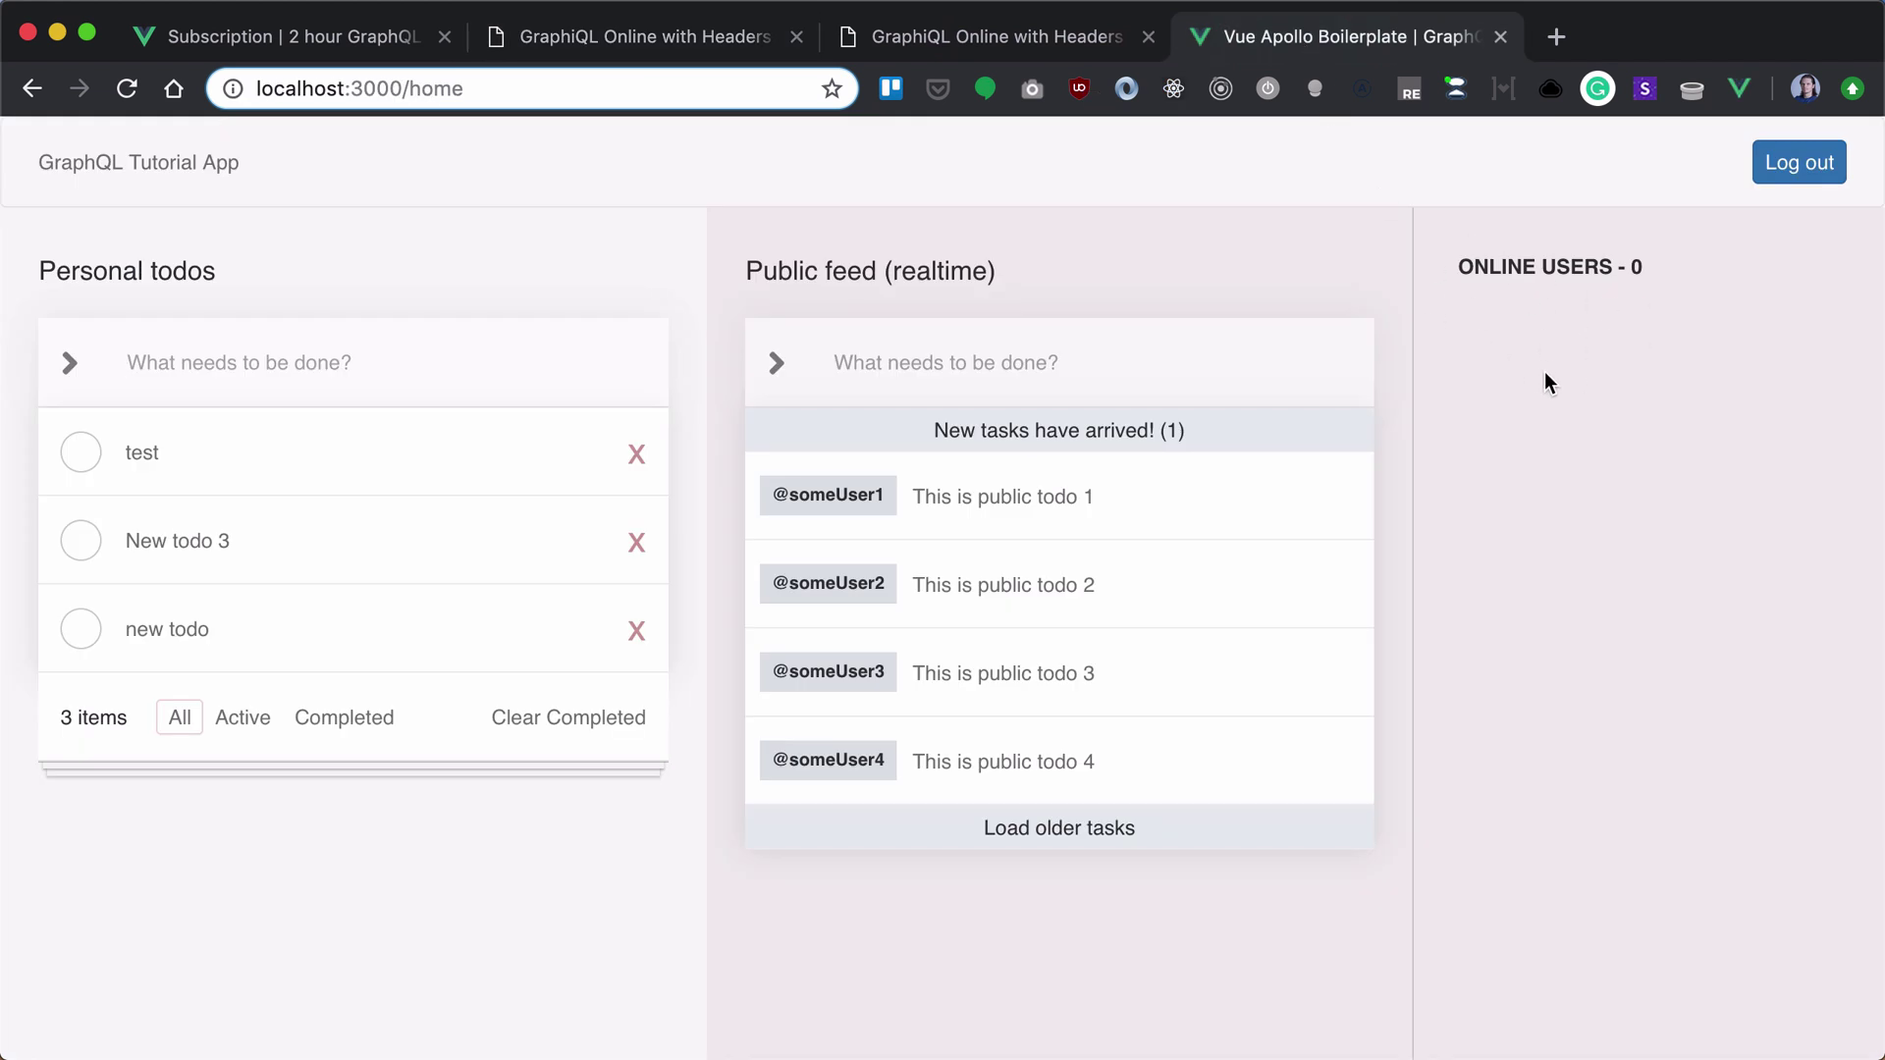
pyautogui.press('super+r')
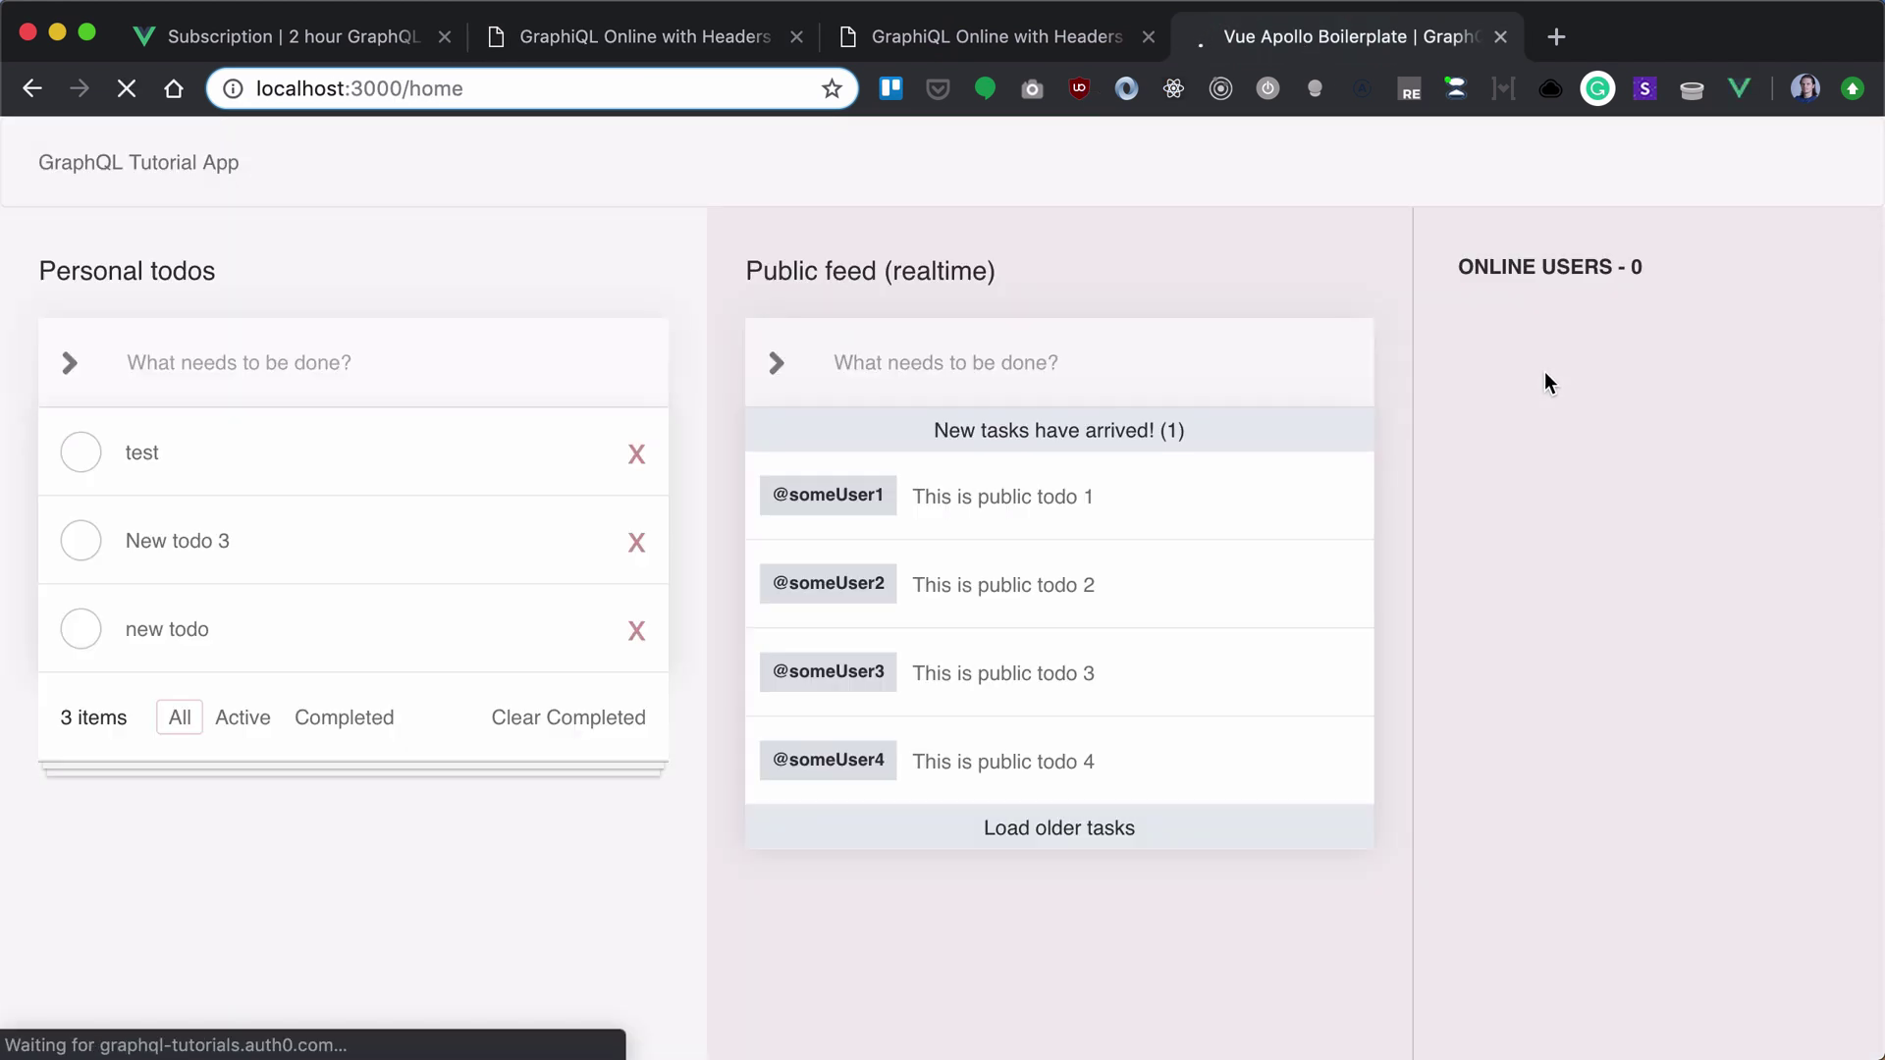
pyautogui.press('super+Tab')
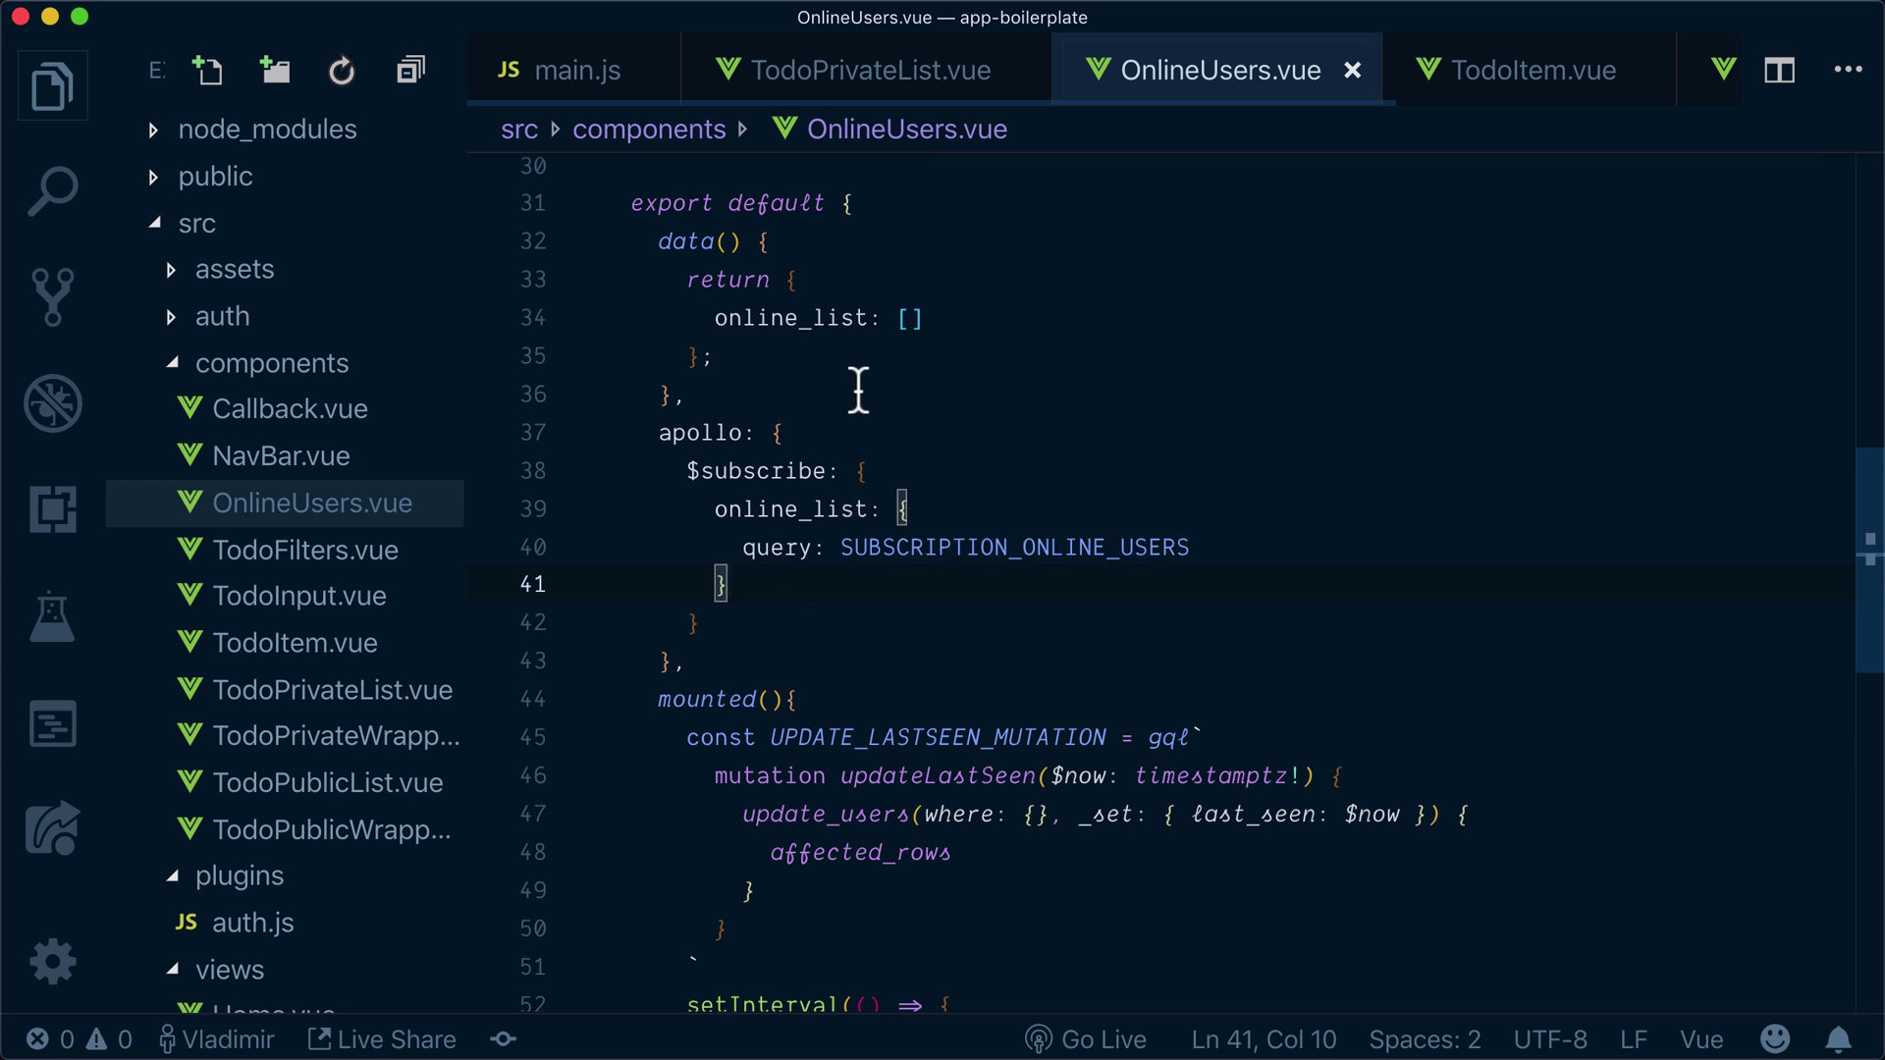
# Add a result(data) hook assigning data.data.online_users to this.online_list.
pyautogui.click(1199, 546)
pyautogui.write(',')
pyautogui.press('Return')
pyautogui.write('re')
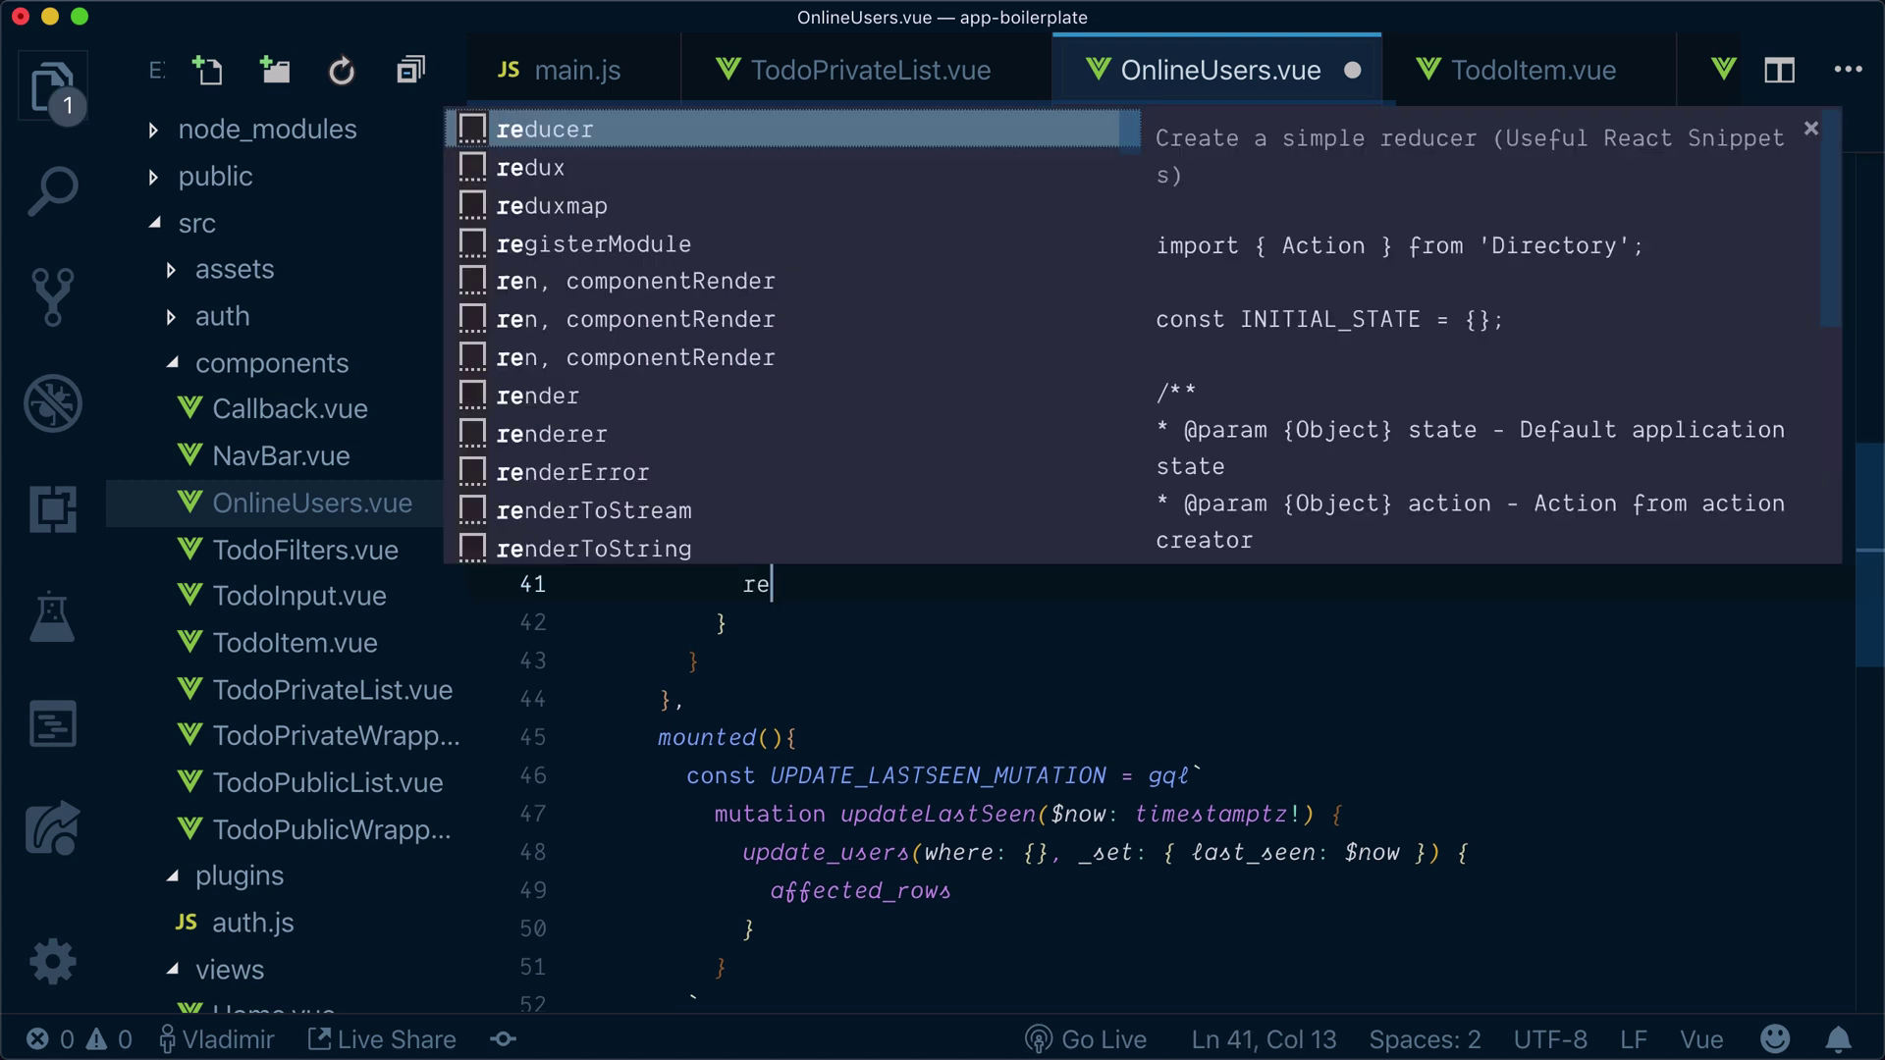
pyautogui.write('sult')
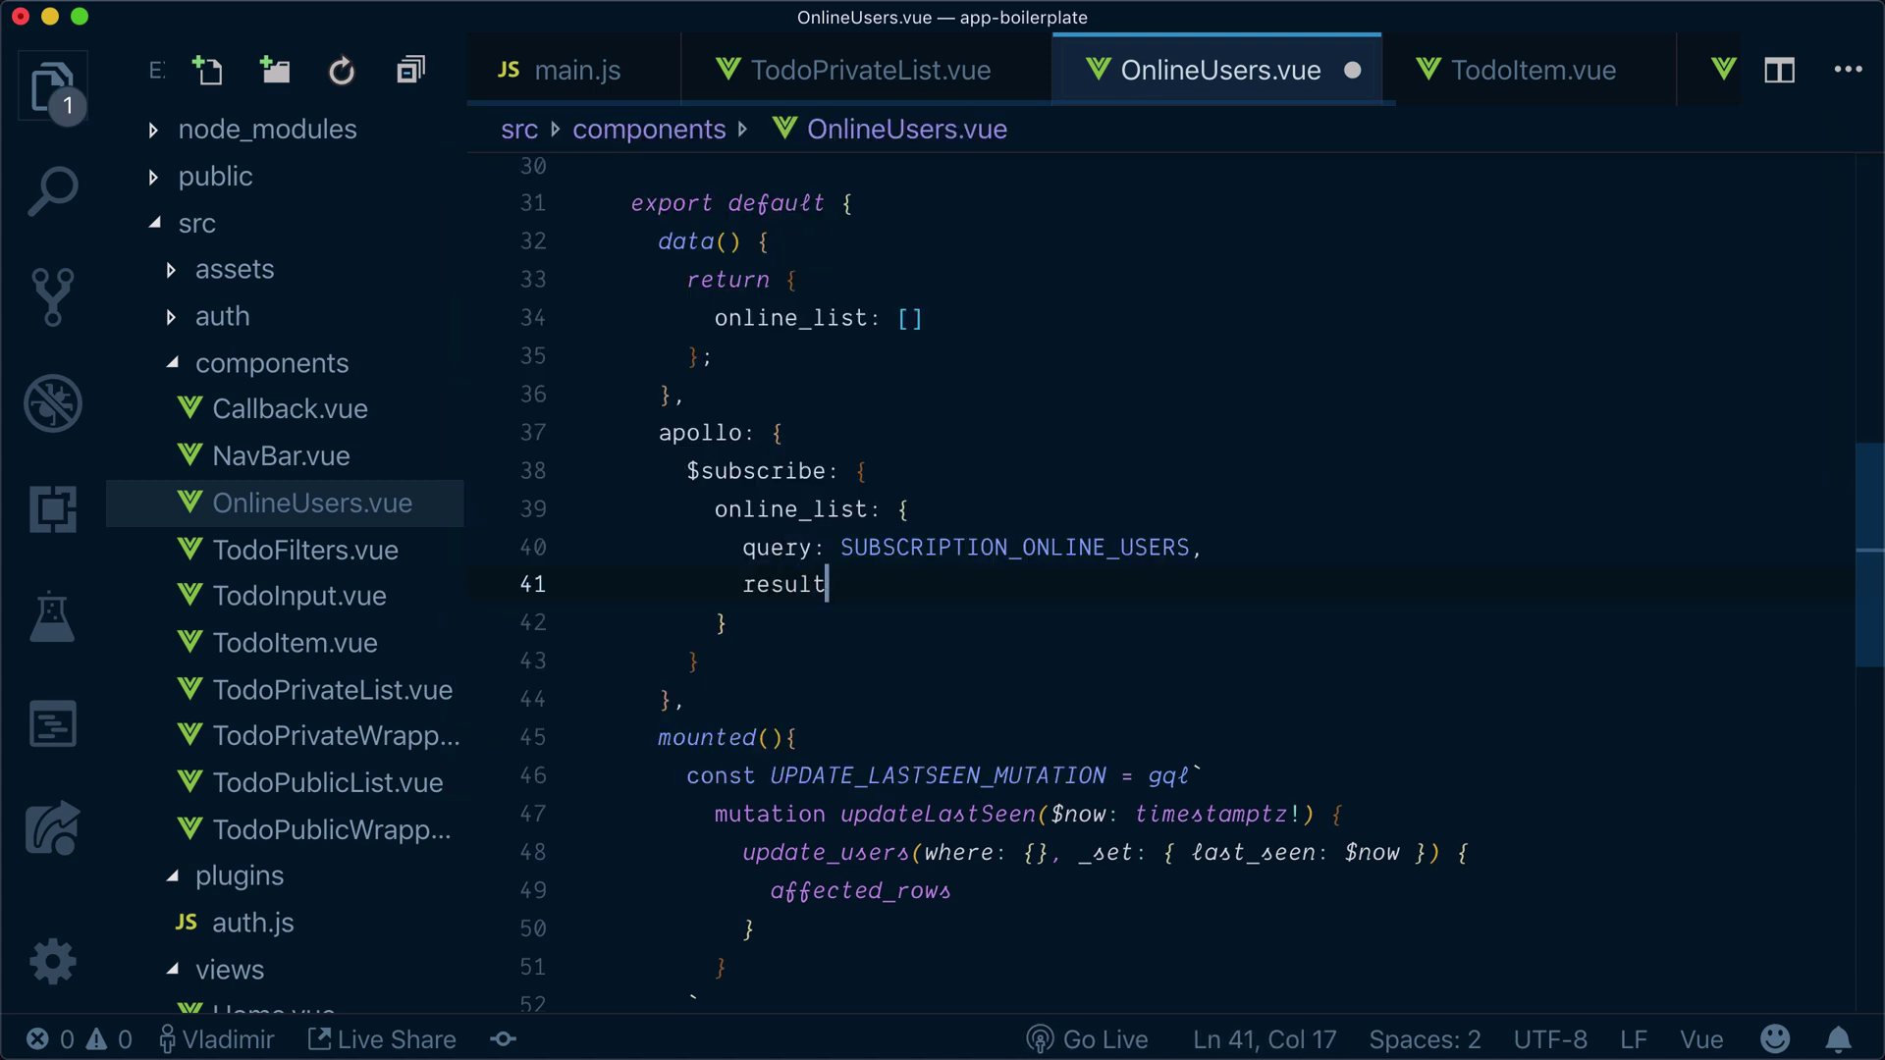
pyautogui.write('(data) ')
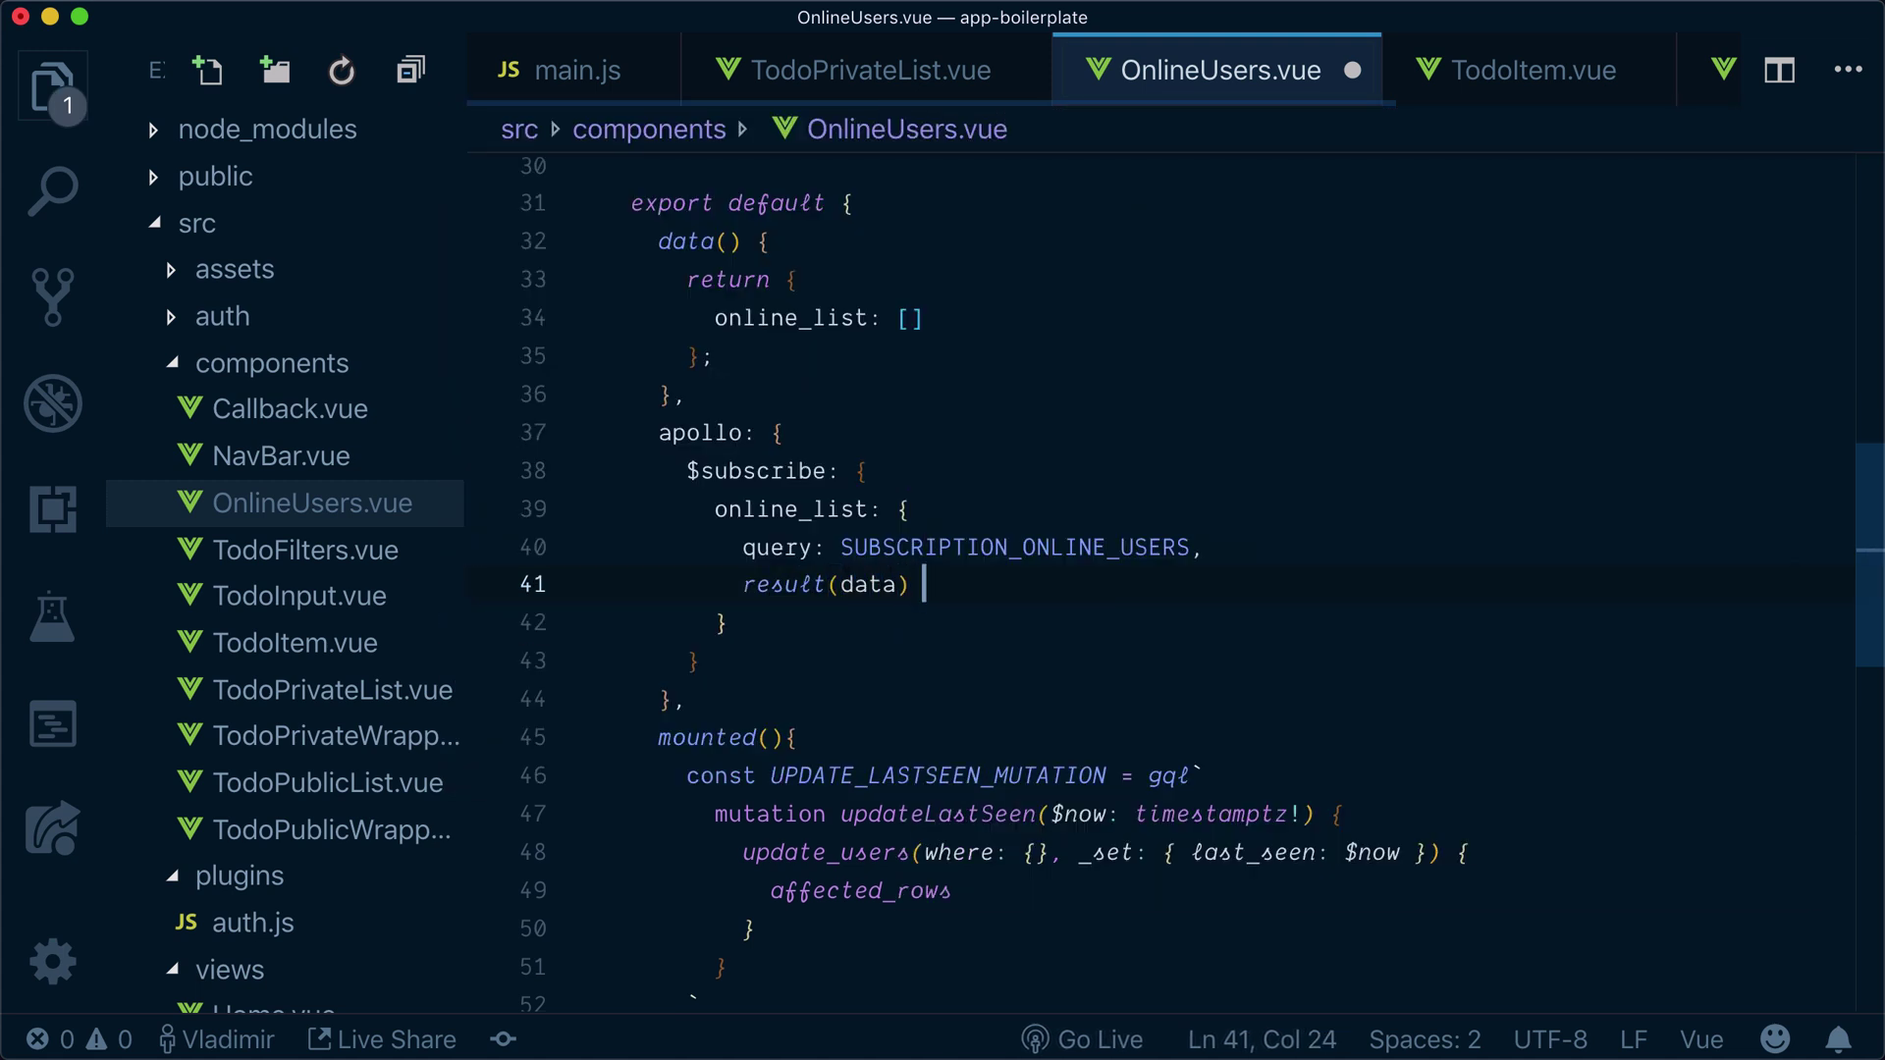
pyautogui.write('{')
pyautogui.press('Return')
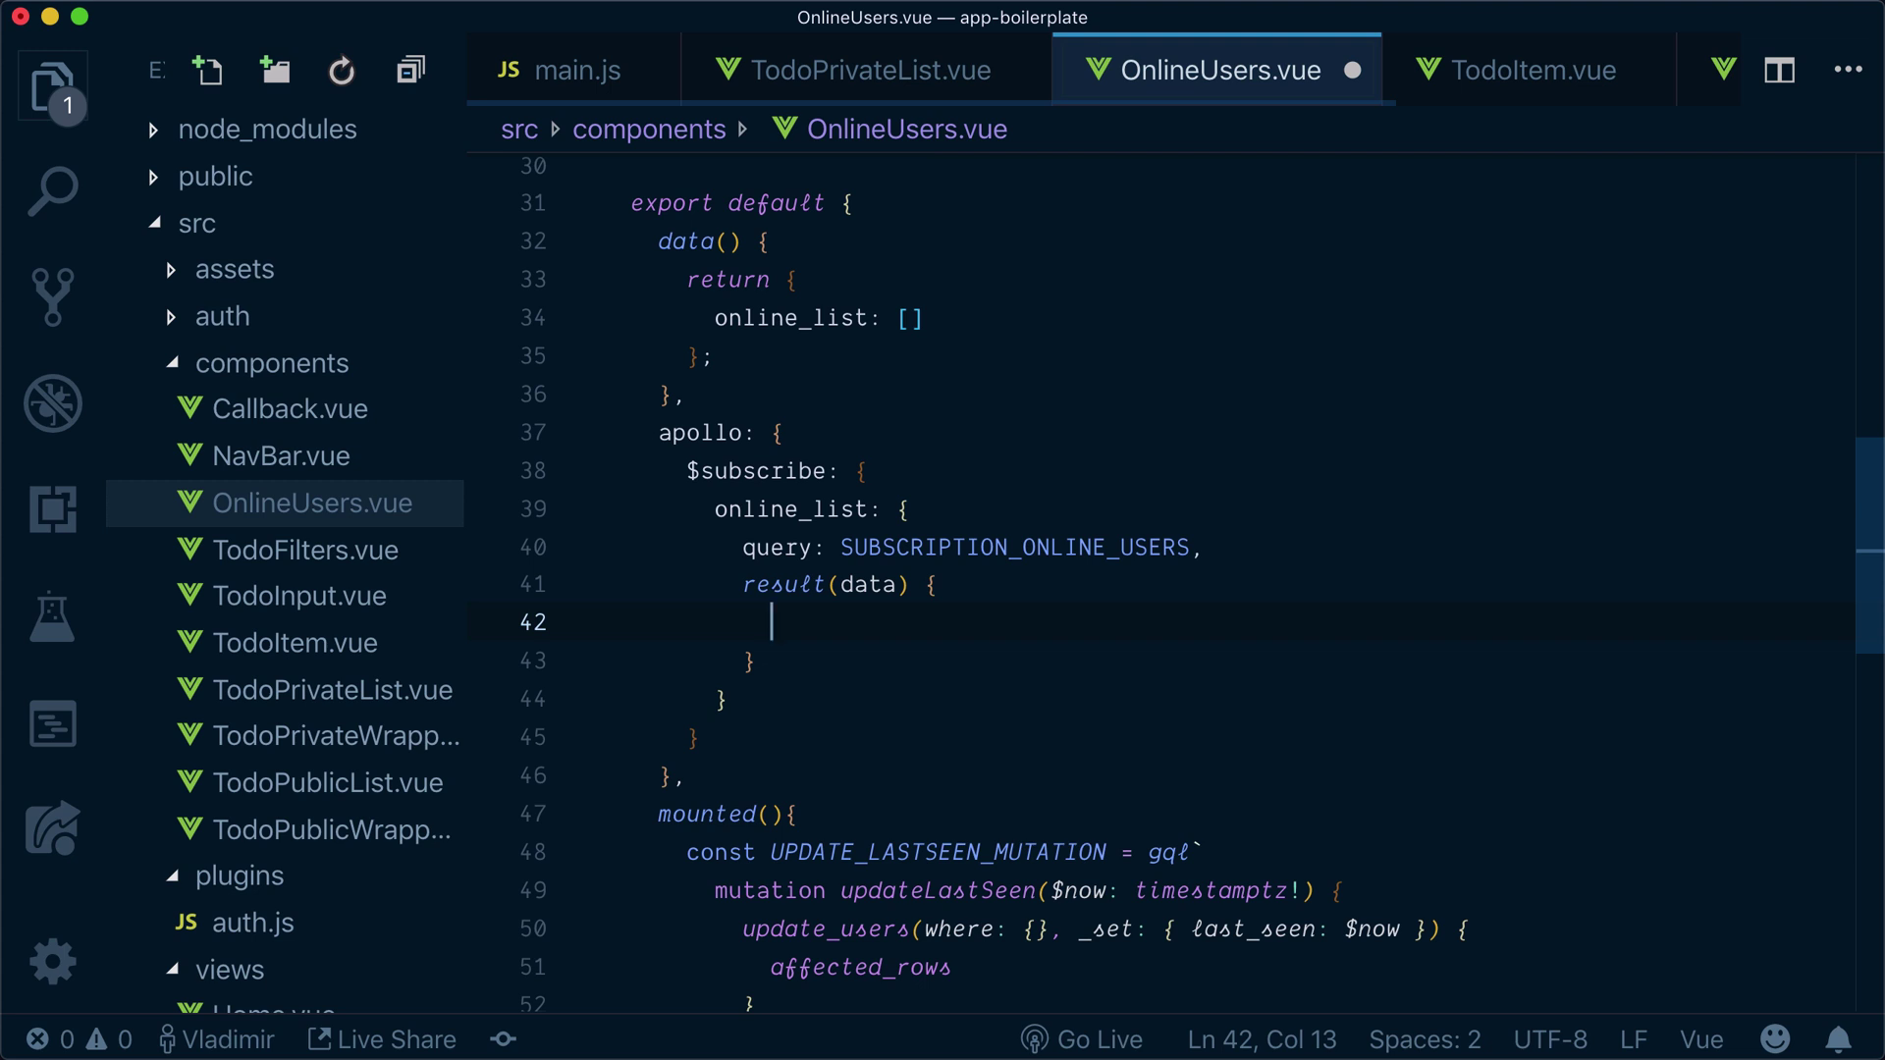
pyautogui.write('this.o')
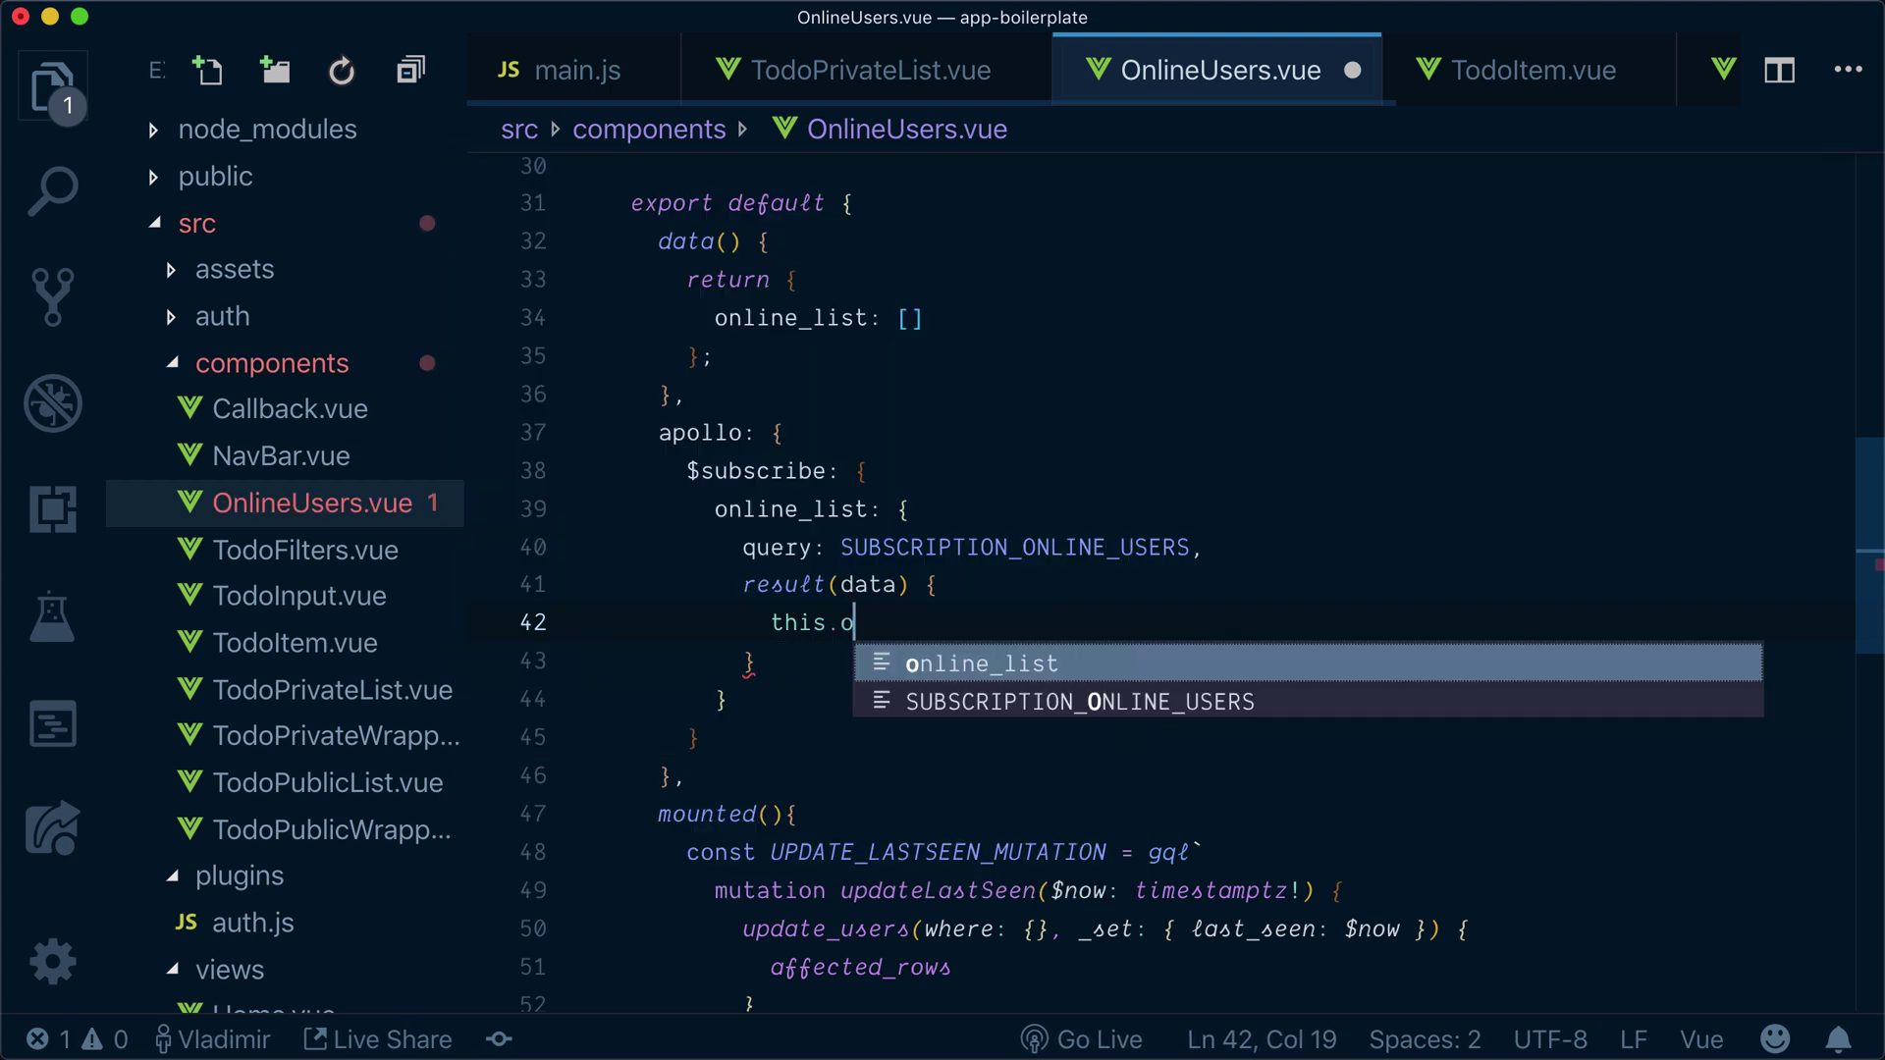
pyautogui.write('n')
pyautogui.press('Tab')
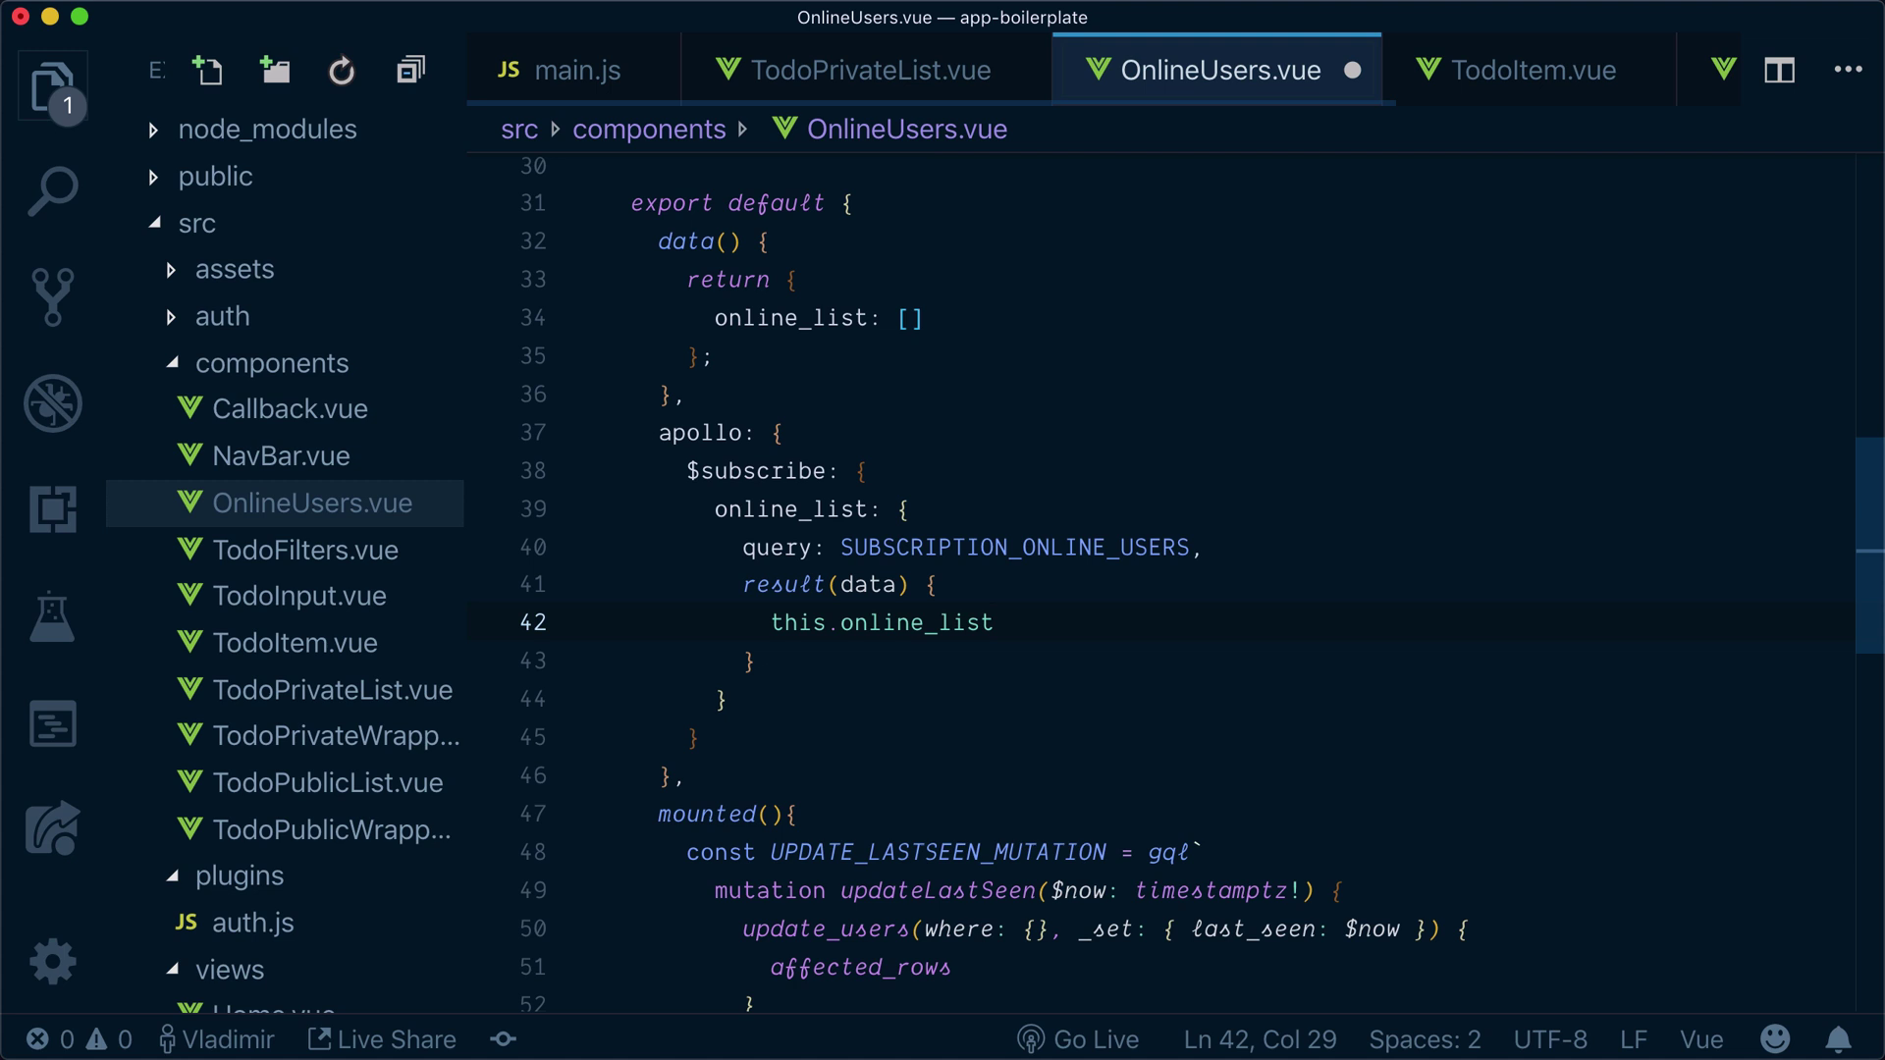
pyautogui.write('= data.')
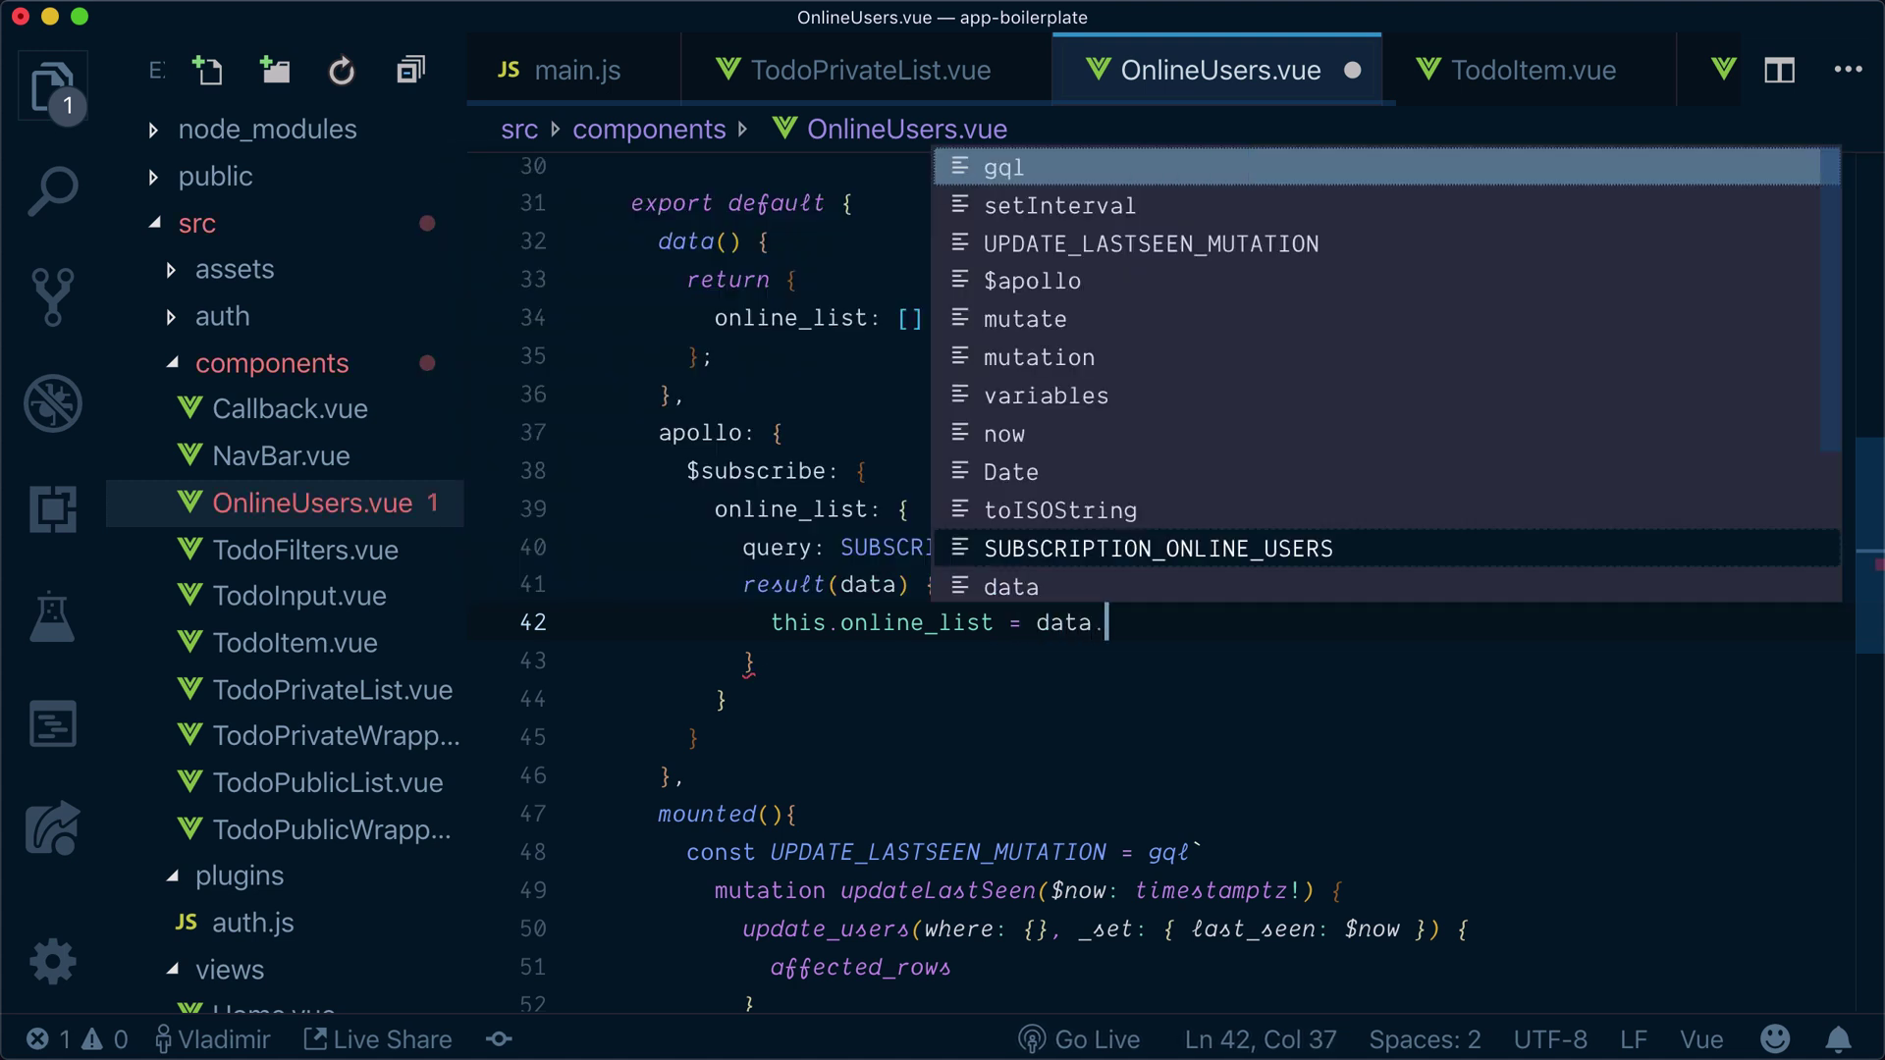
pyautogui.write('data.')
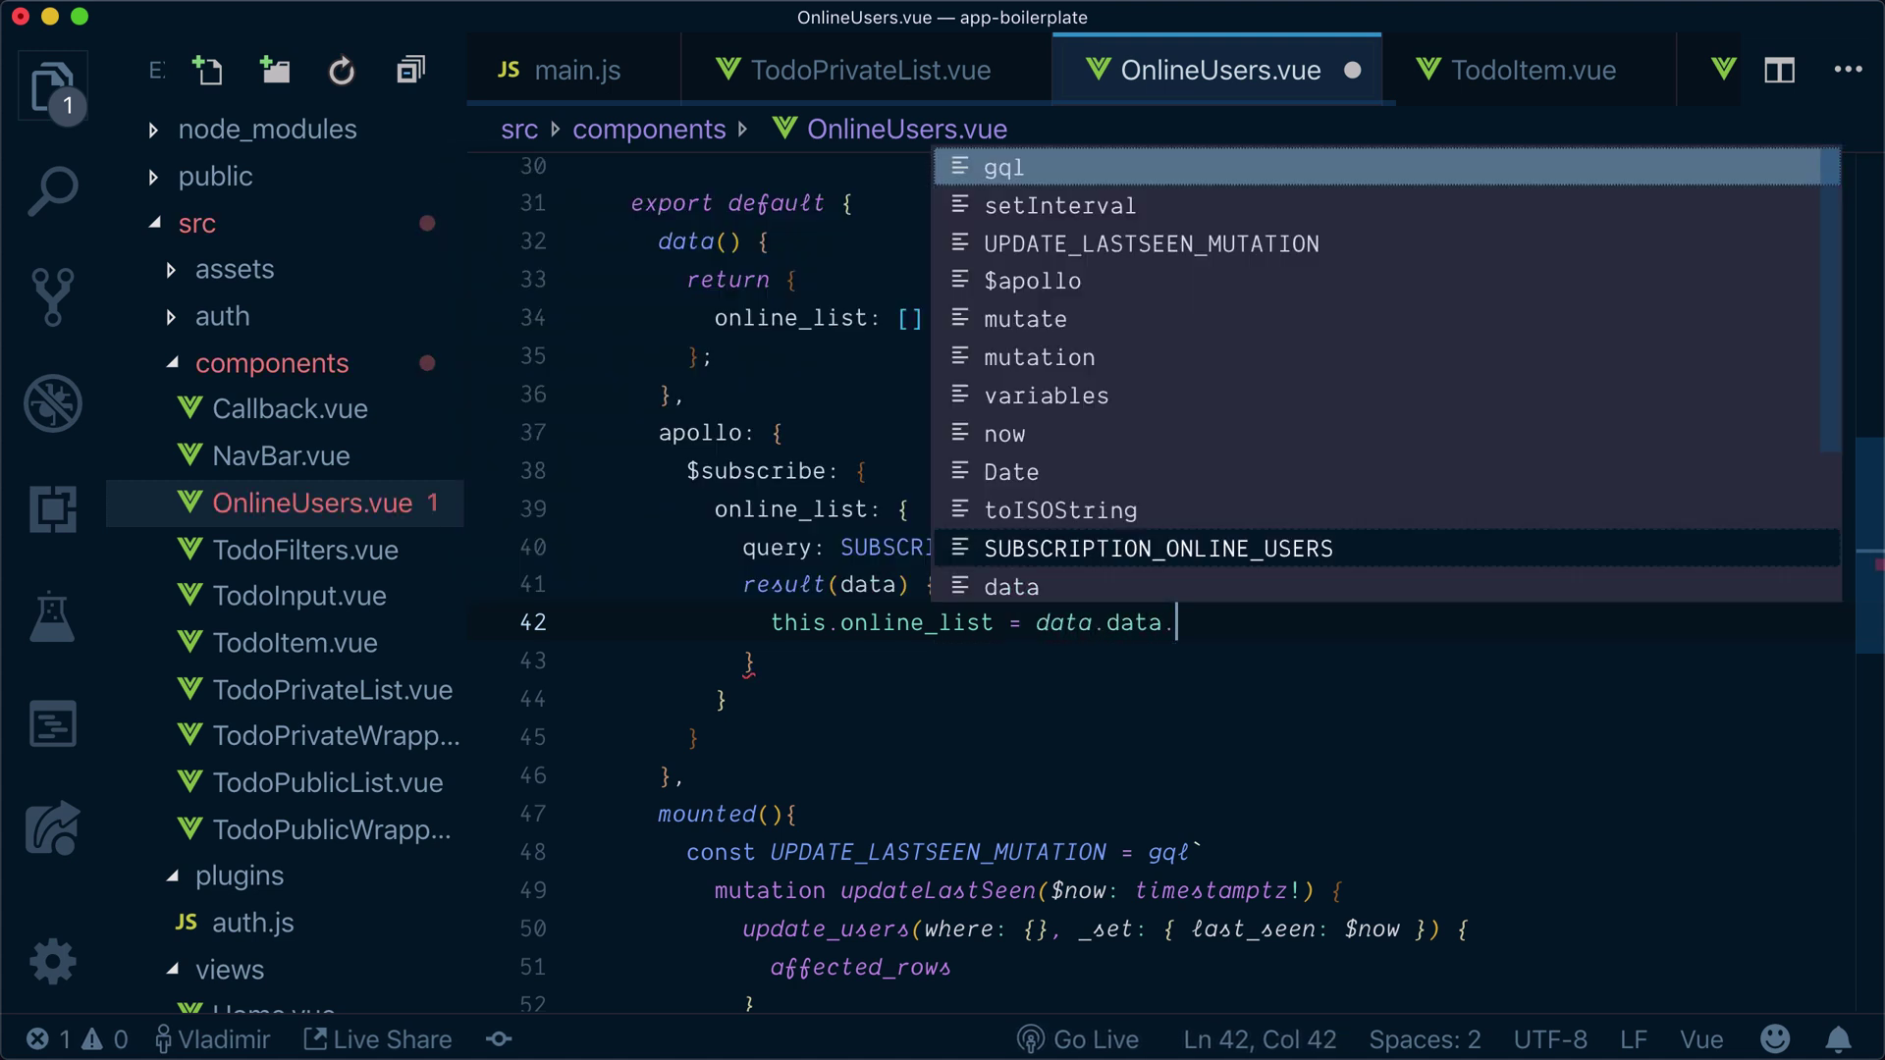
pyautogui.write('on')
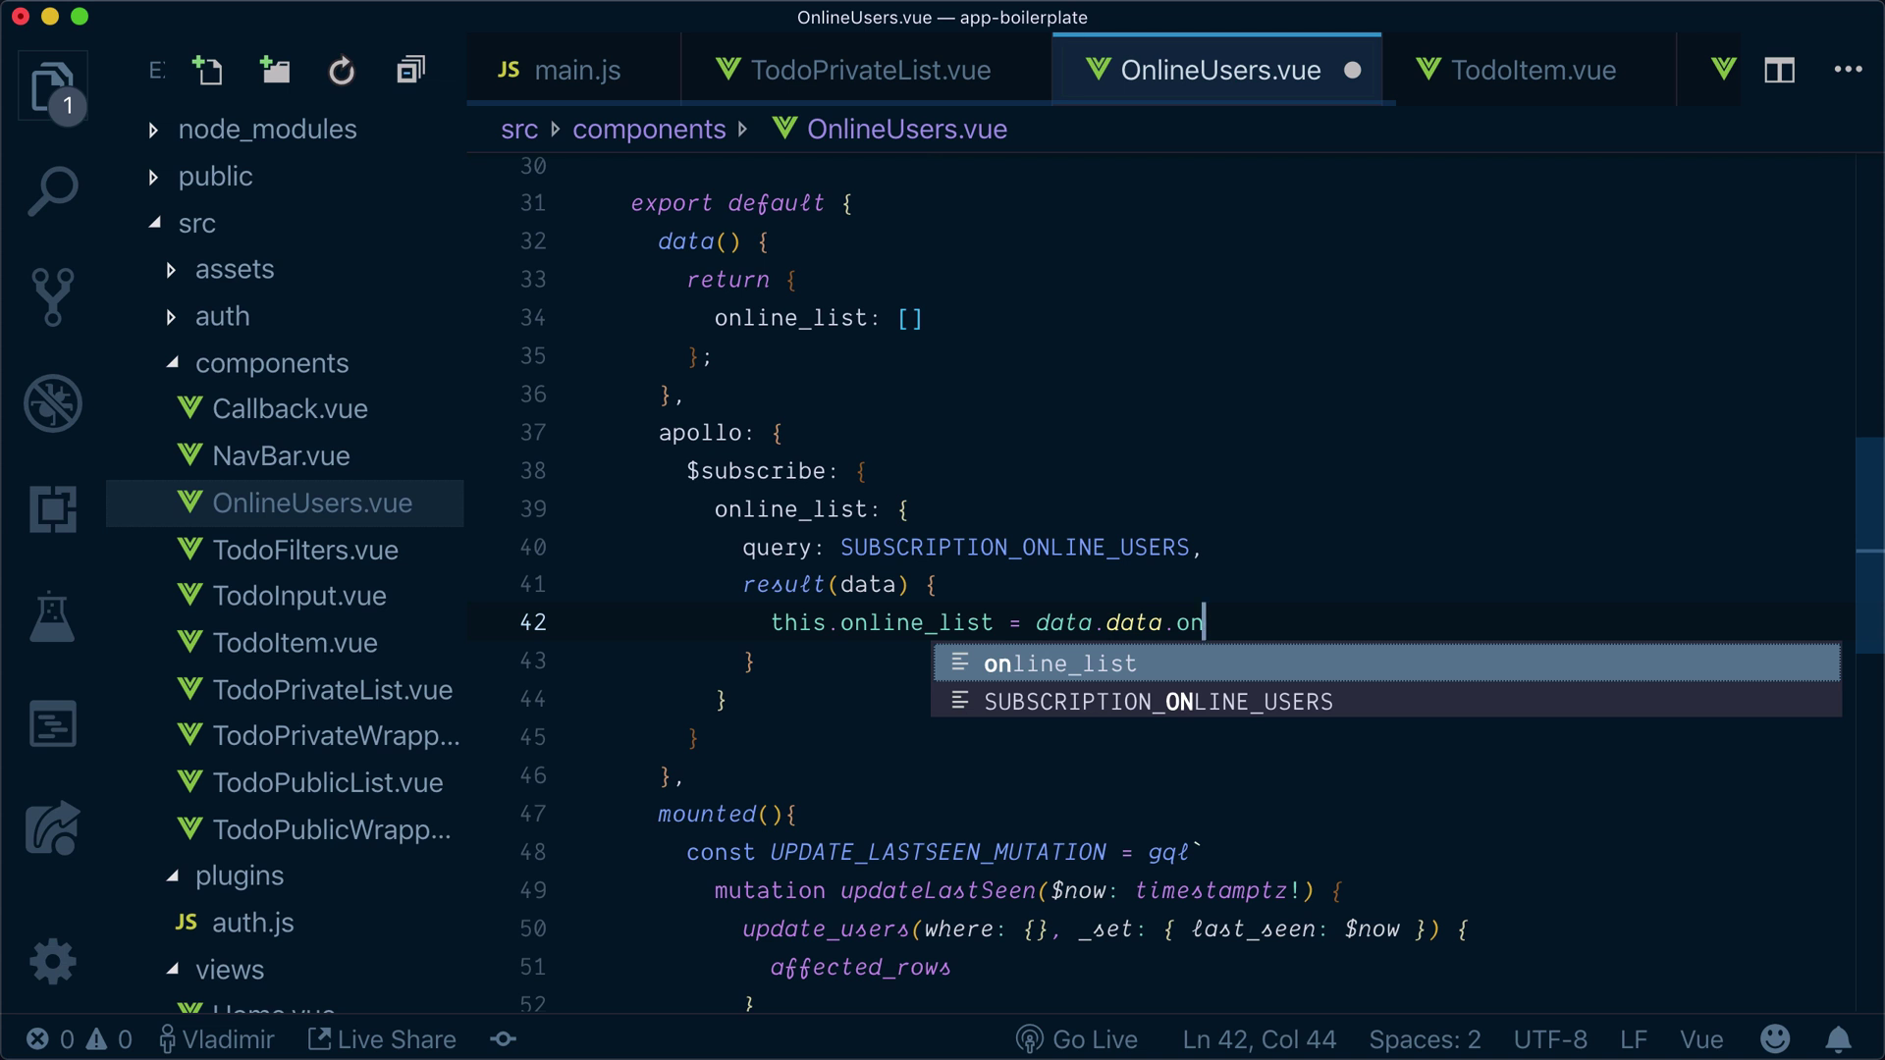
pyautogui.write('line')
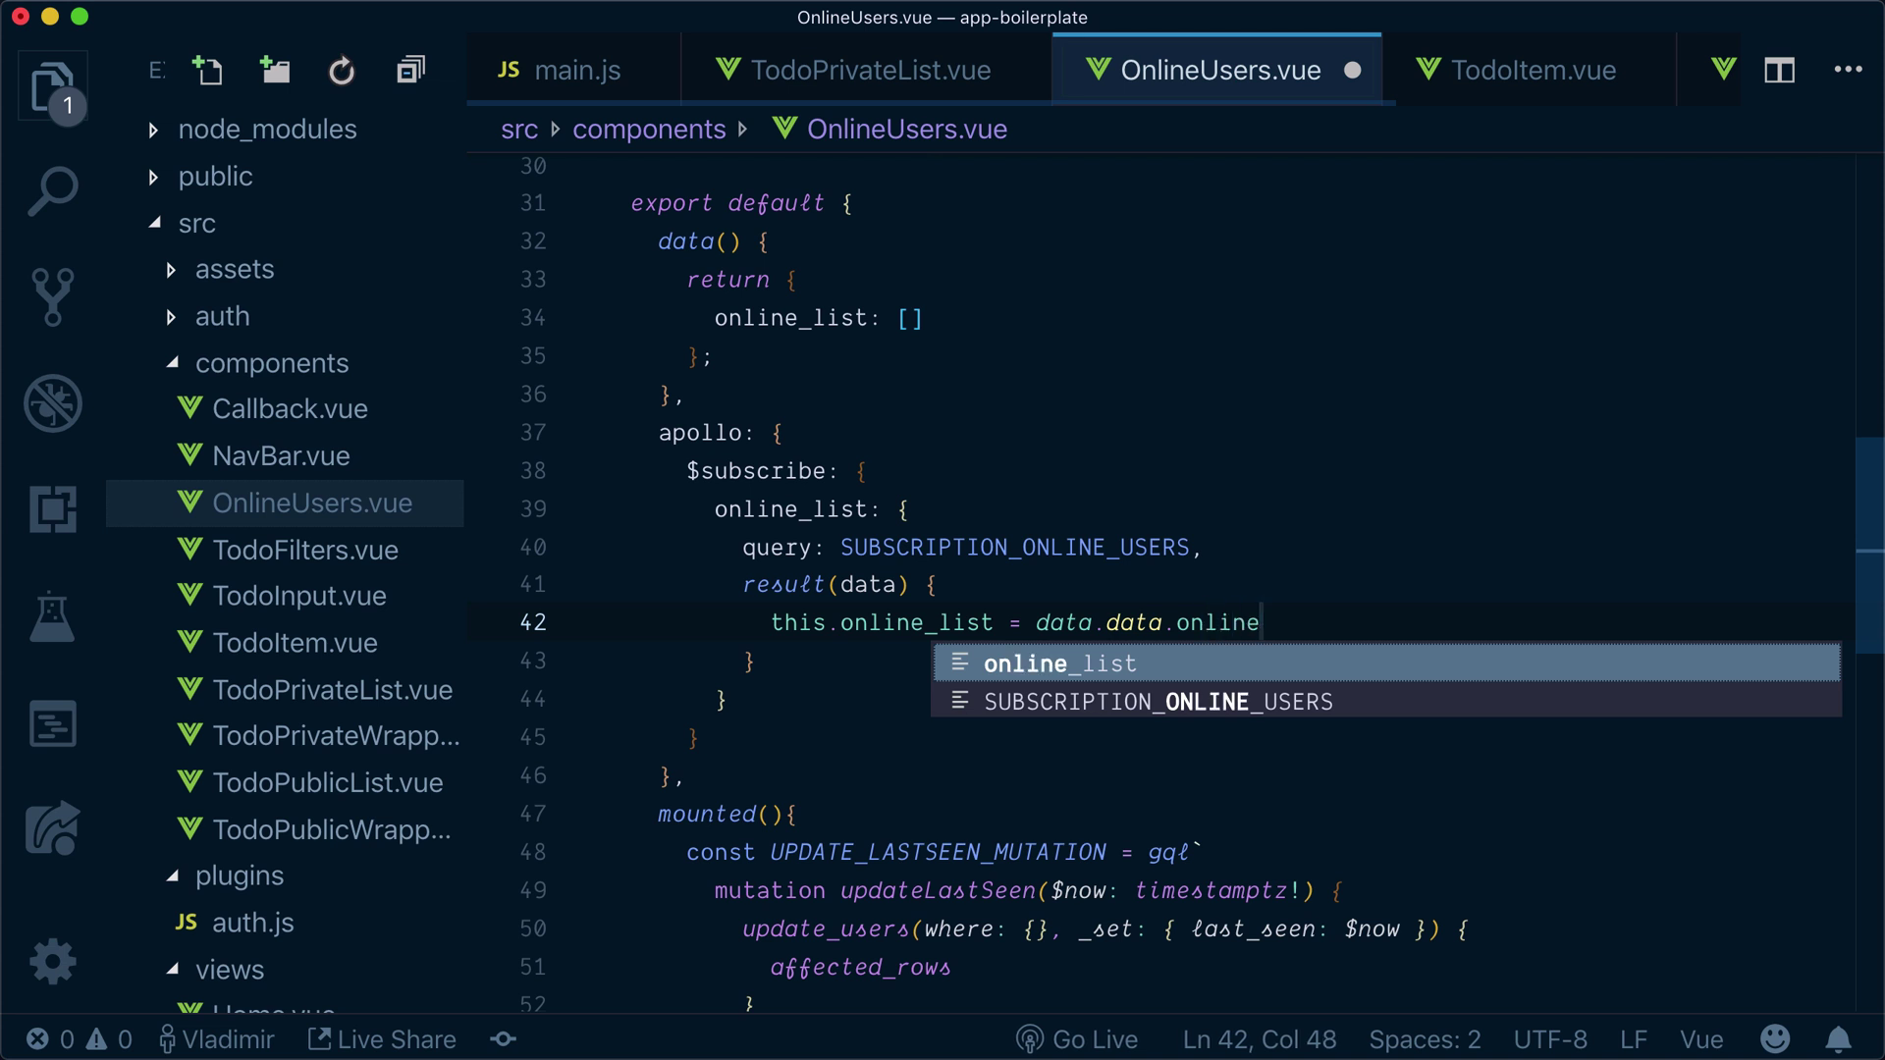
pyautogui.write('_users')
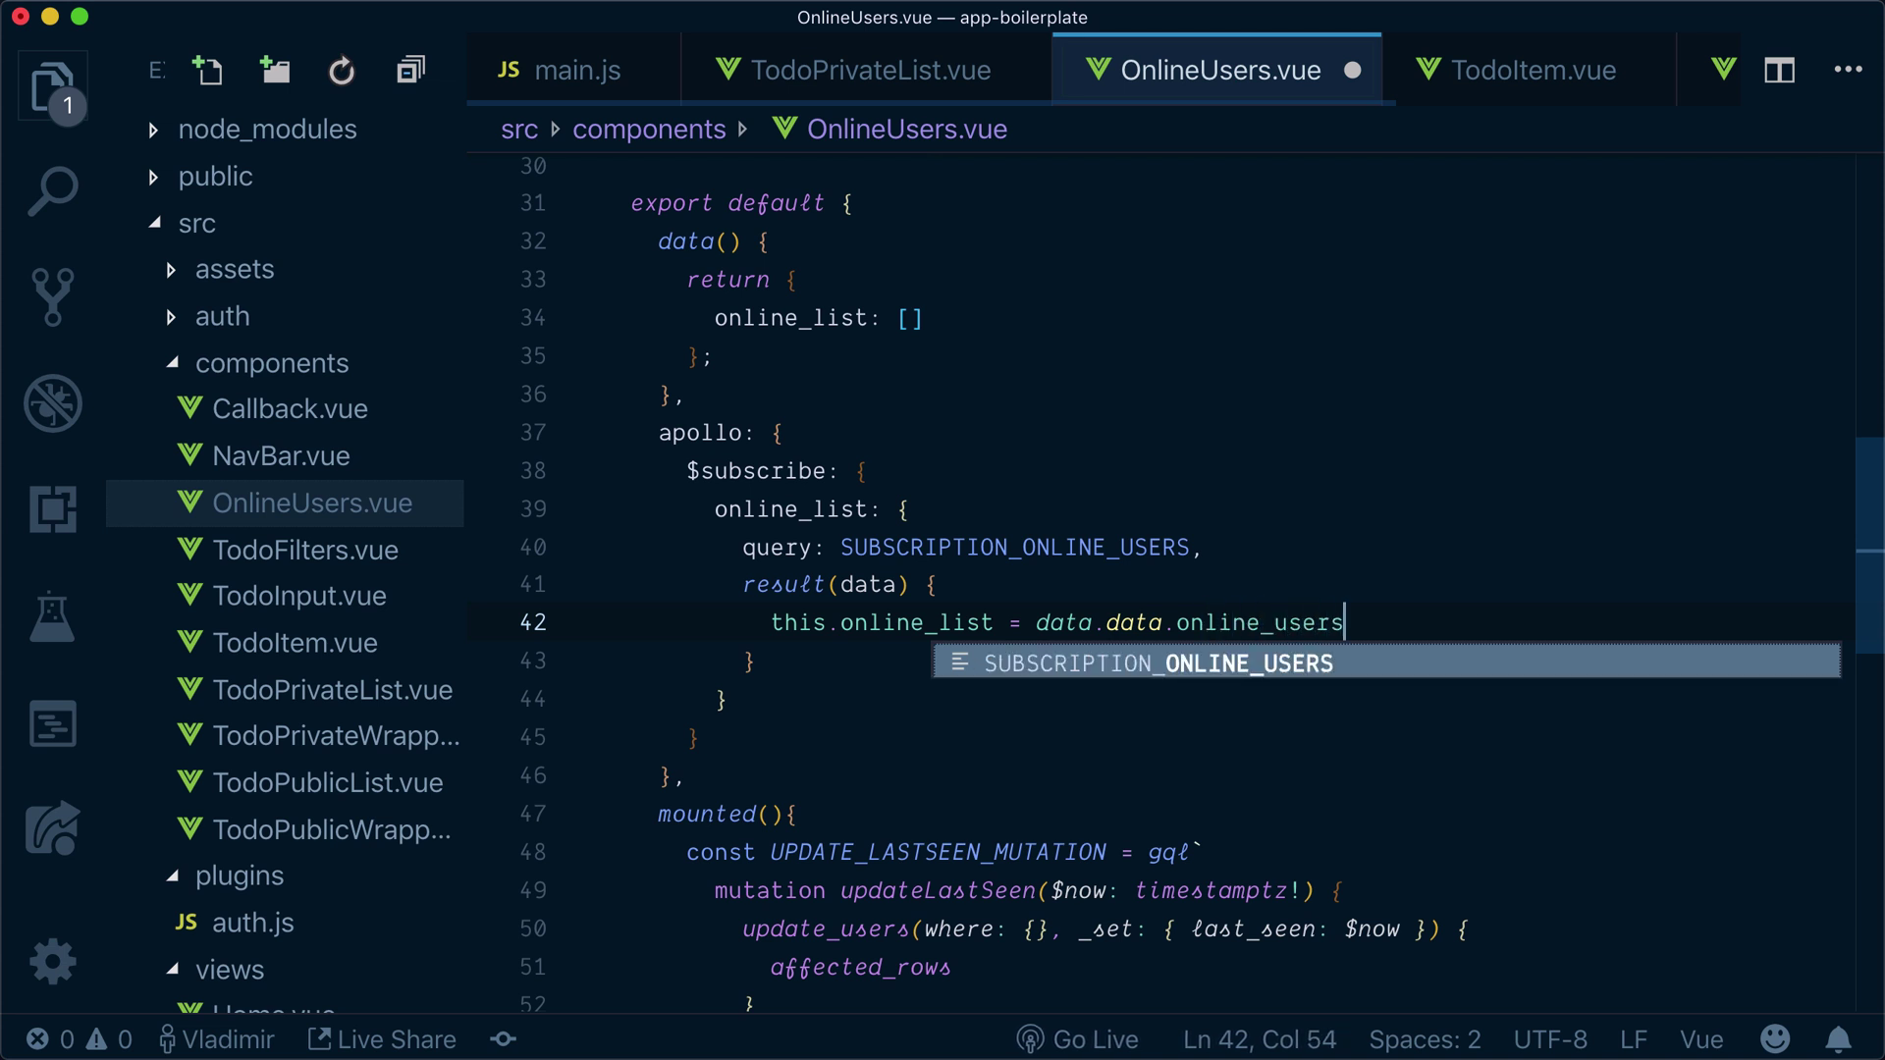
# Destructure the result parameter to { data } and drop the redundant 'data.' prefix.
pyautogui.doubleClick(1064, 624)
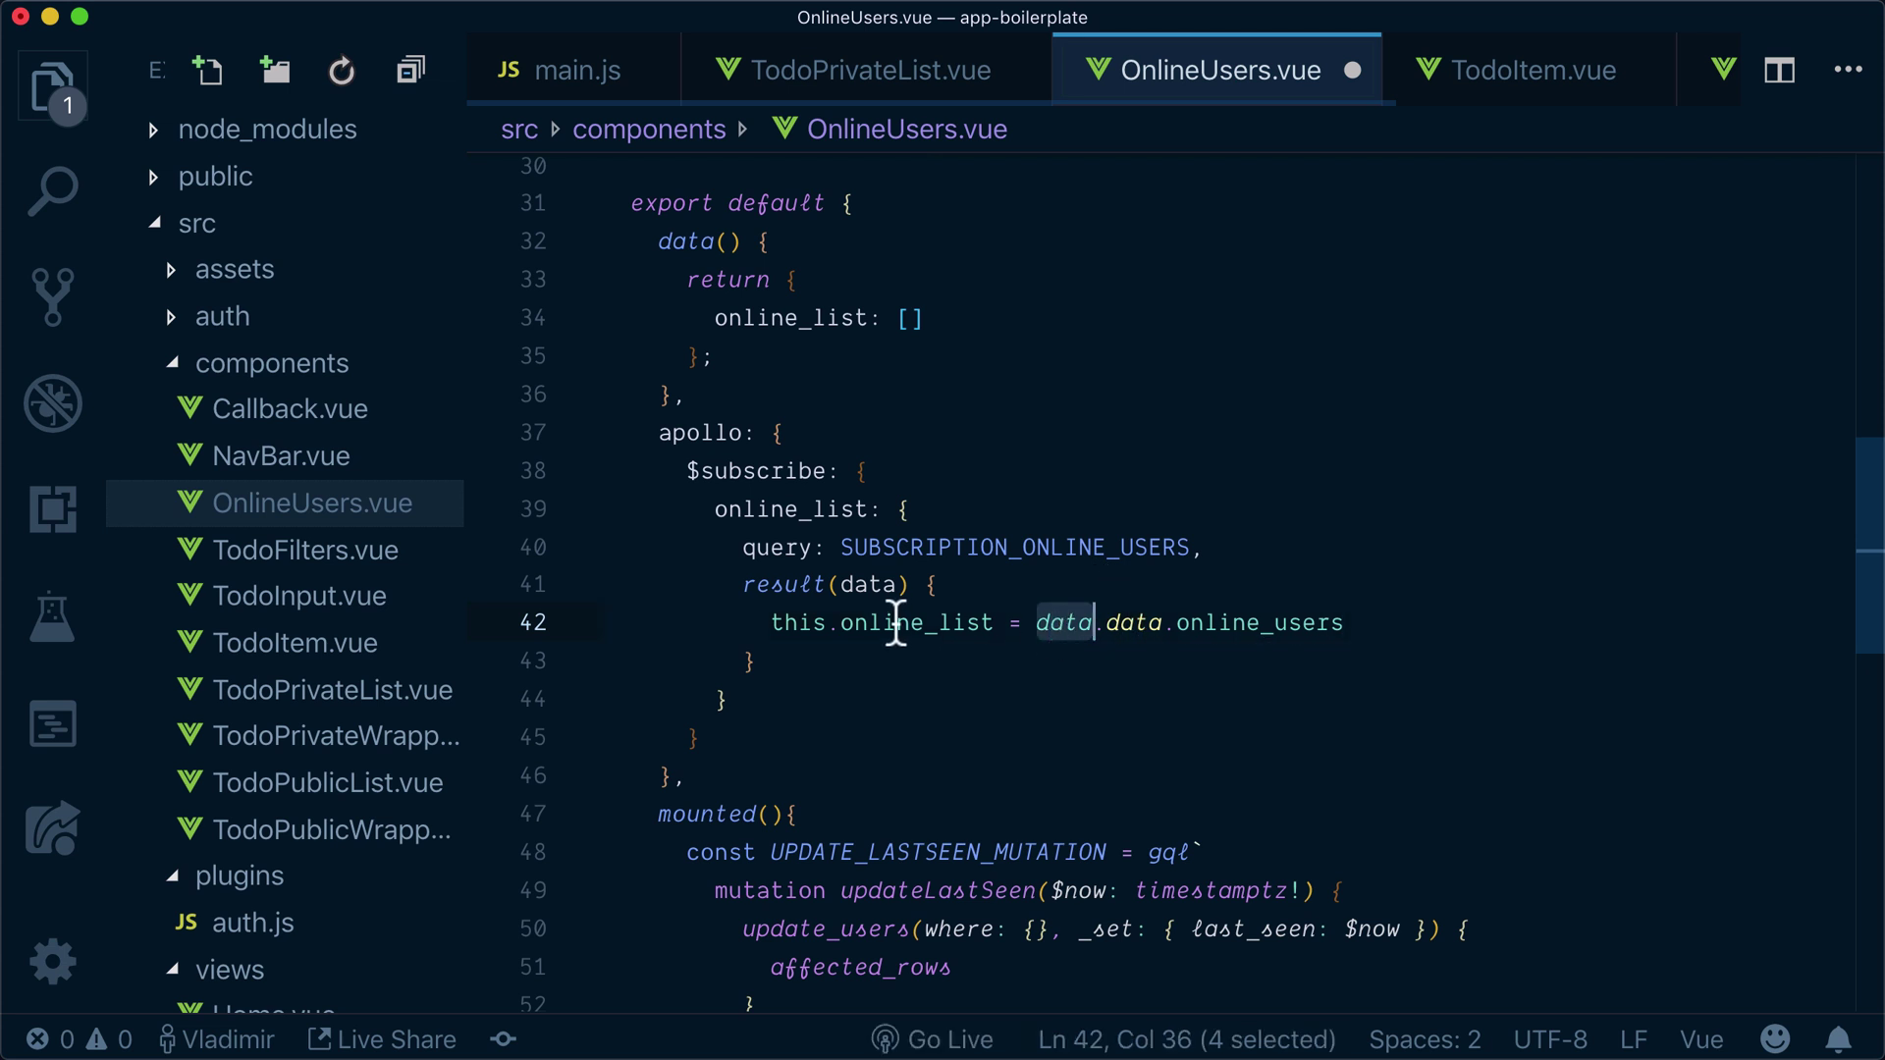
pyautogui.doubleClick(885, 586)
pyautogui.write('{ data')
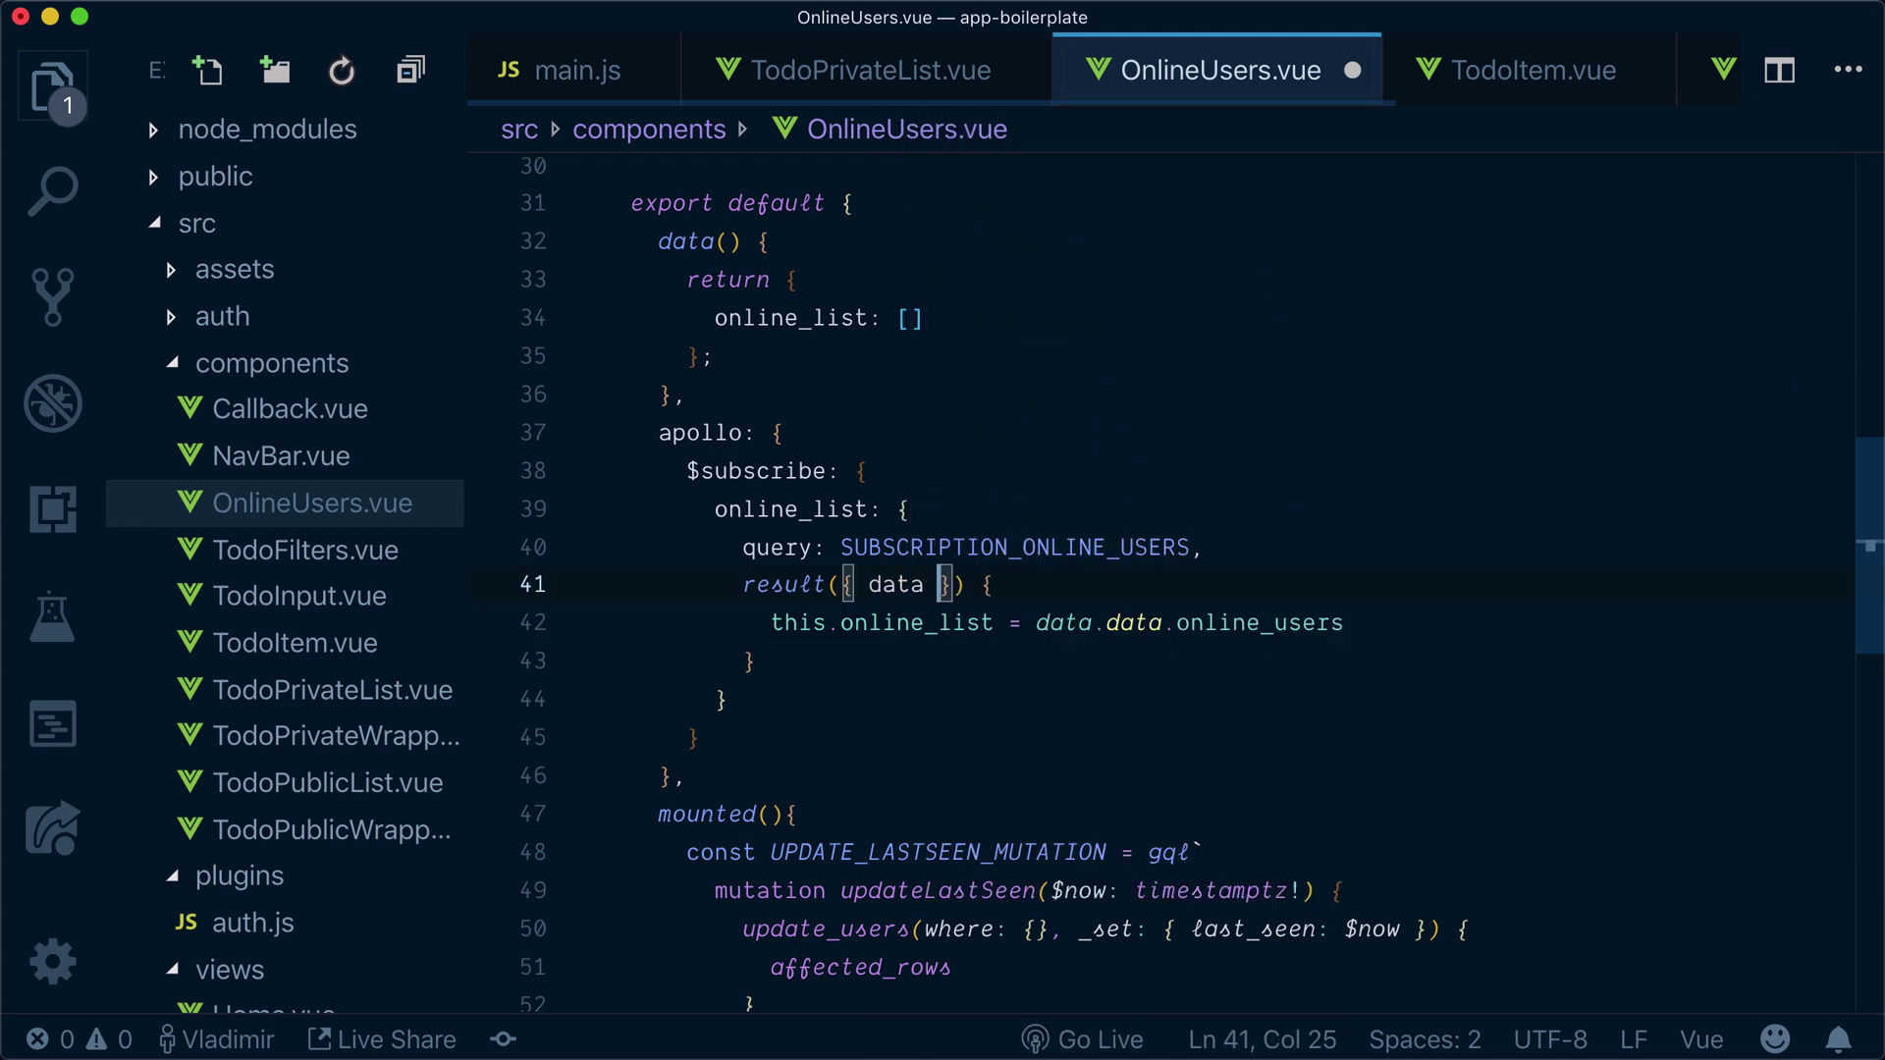
pyautogui.doubleClick(1085, 622)
pyautogui.hotkey('shift', 'Right')
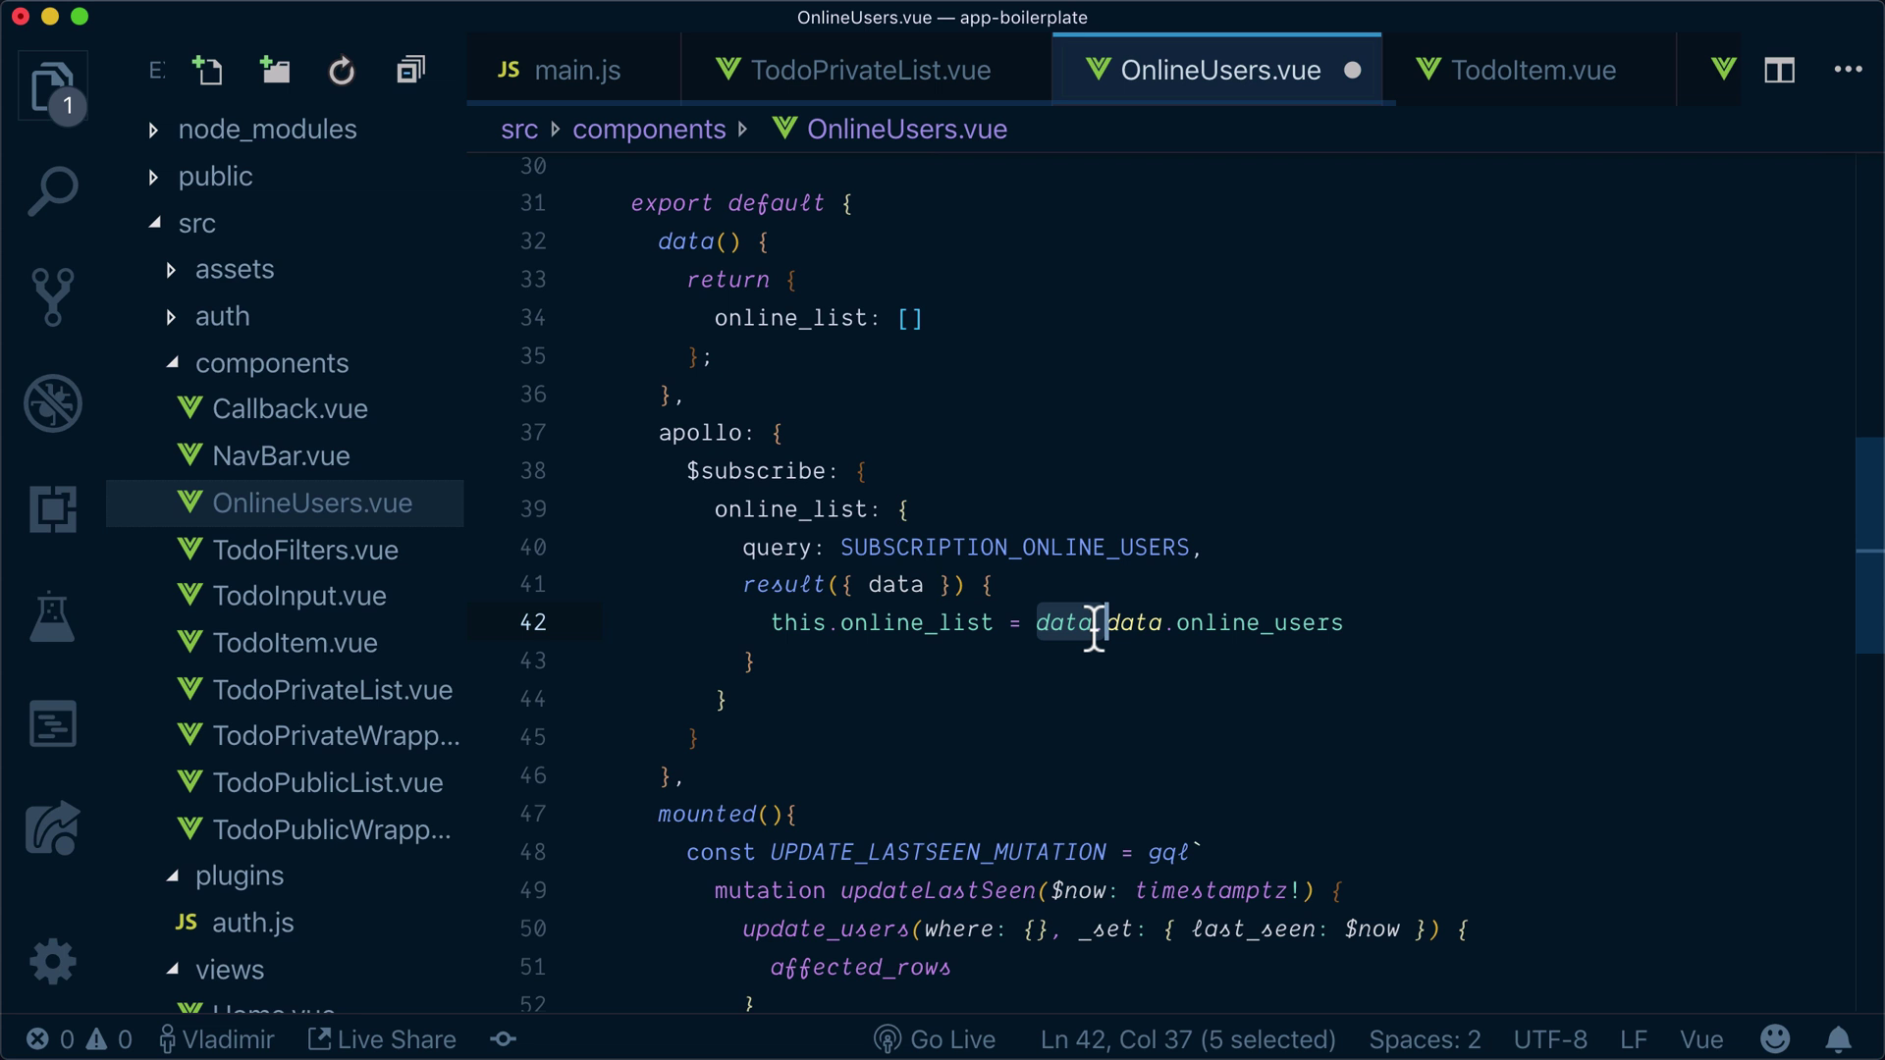
pyautogui.press('BackSpace')
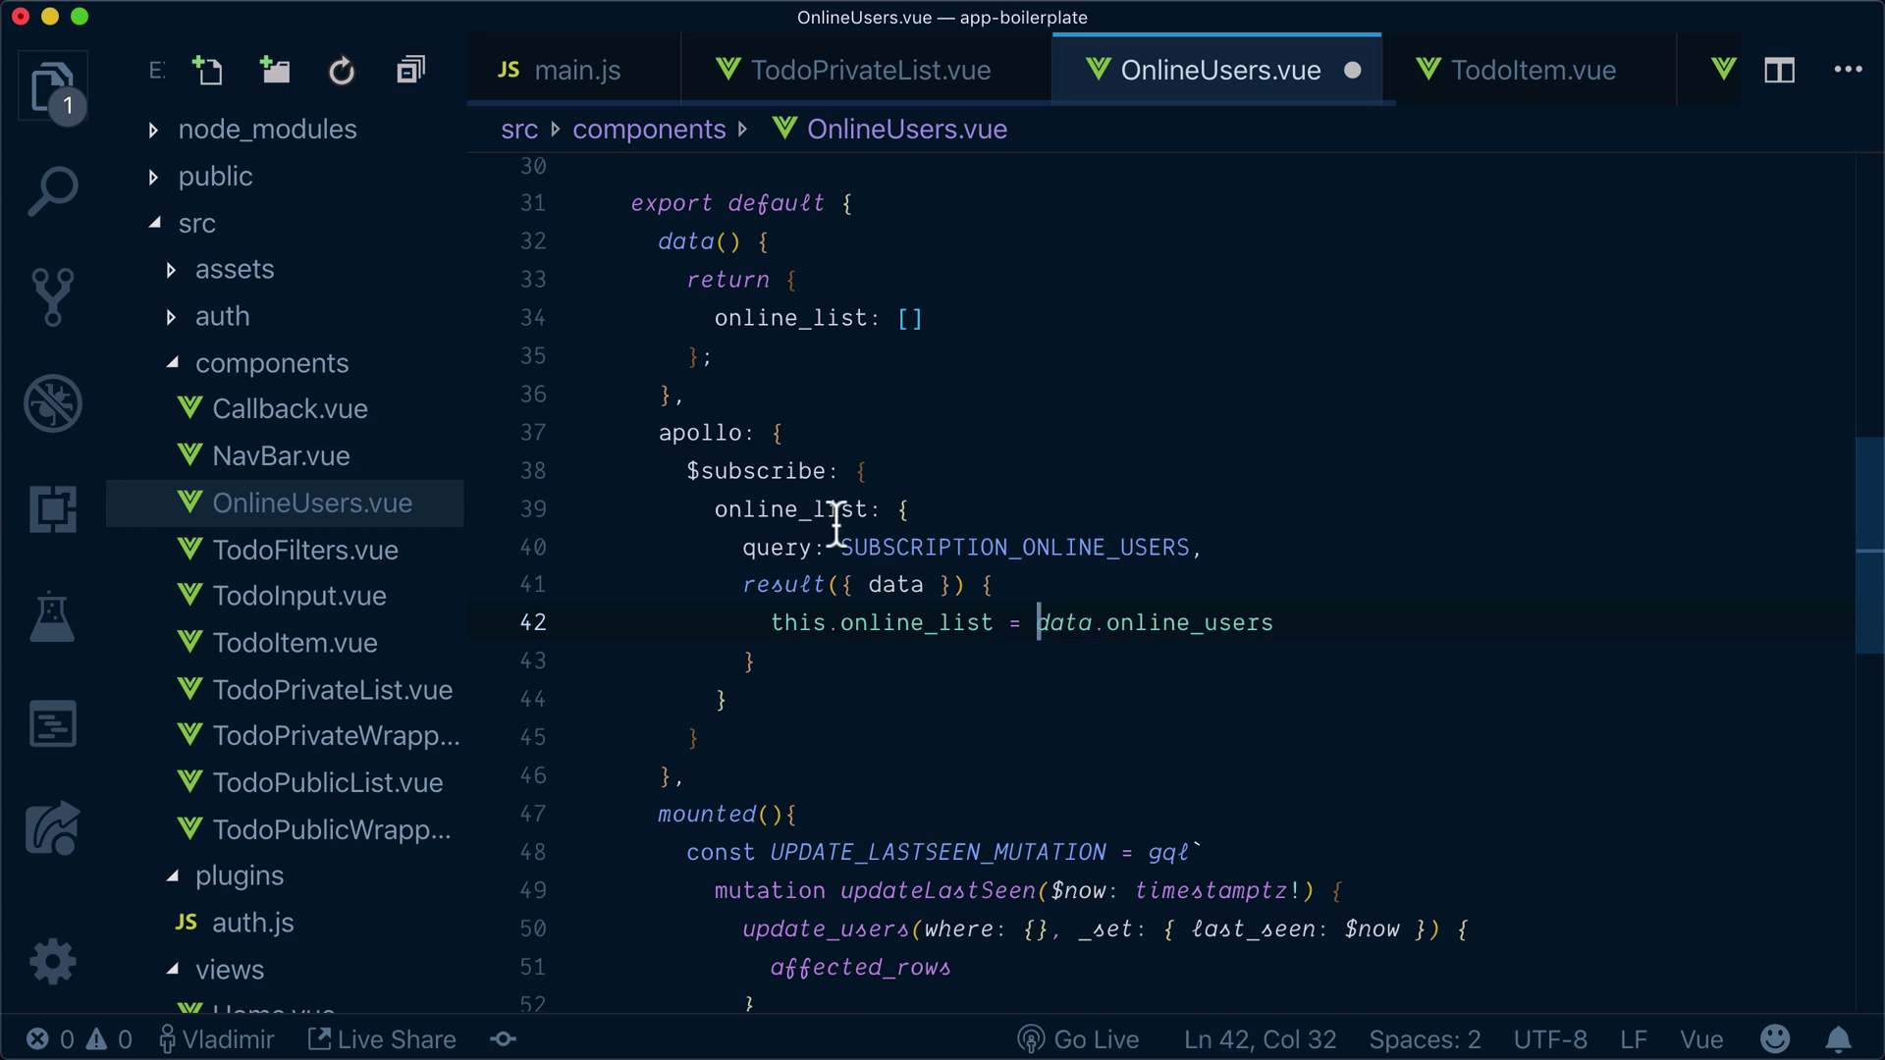
# Rename the subscription key to online_users and save; the app lists test123 online.
pyautogui.click(818, 510)
pyautogui.keyDown('shift'); pyautogui.click(873, 509); pyautogui.keyUp('shift')
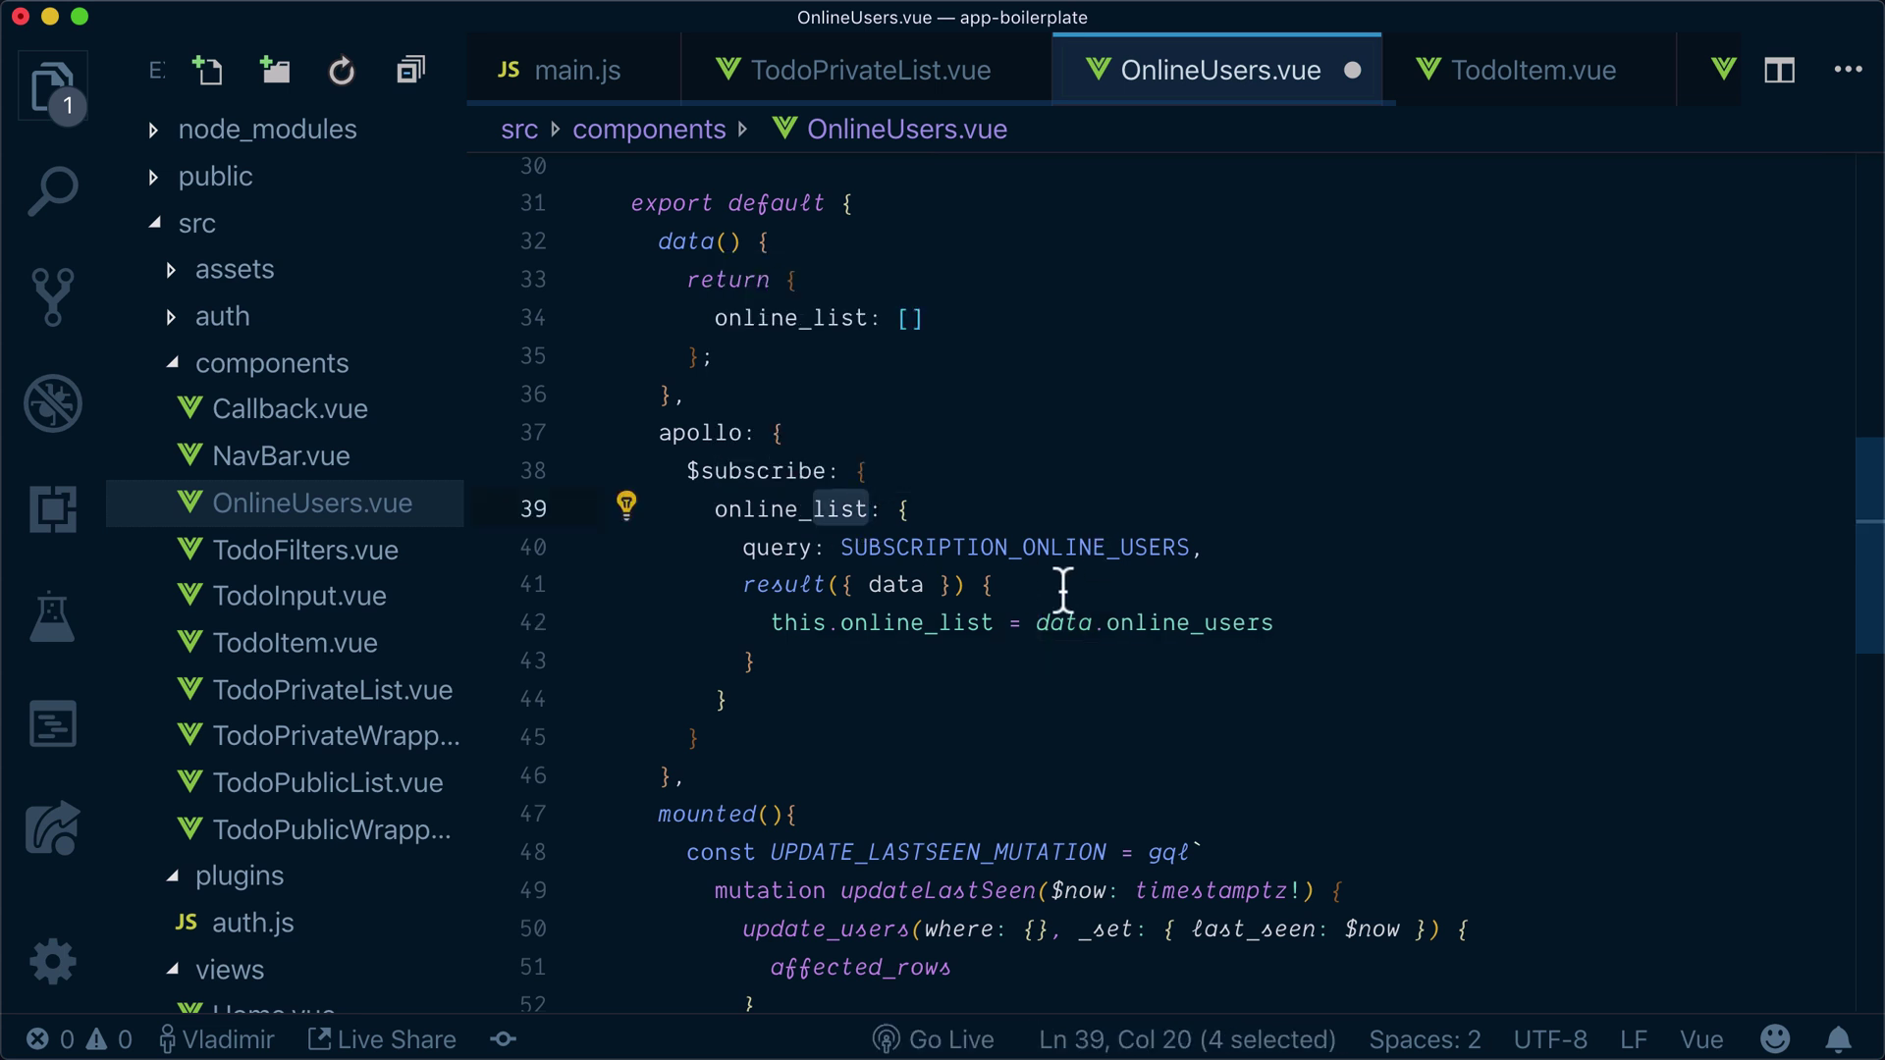
pyautogui.write('users')
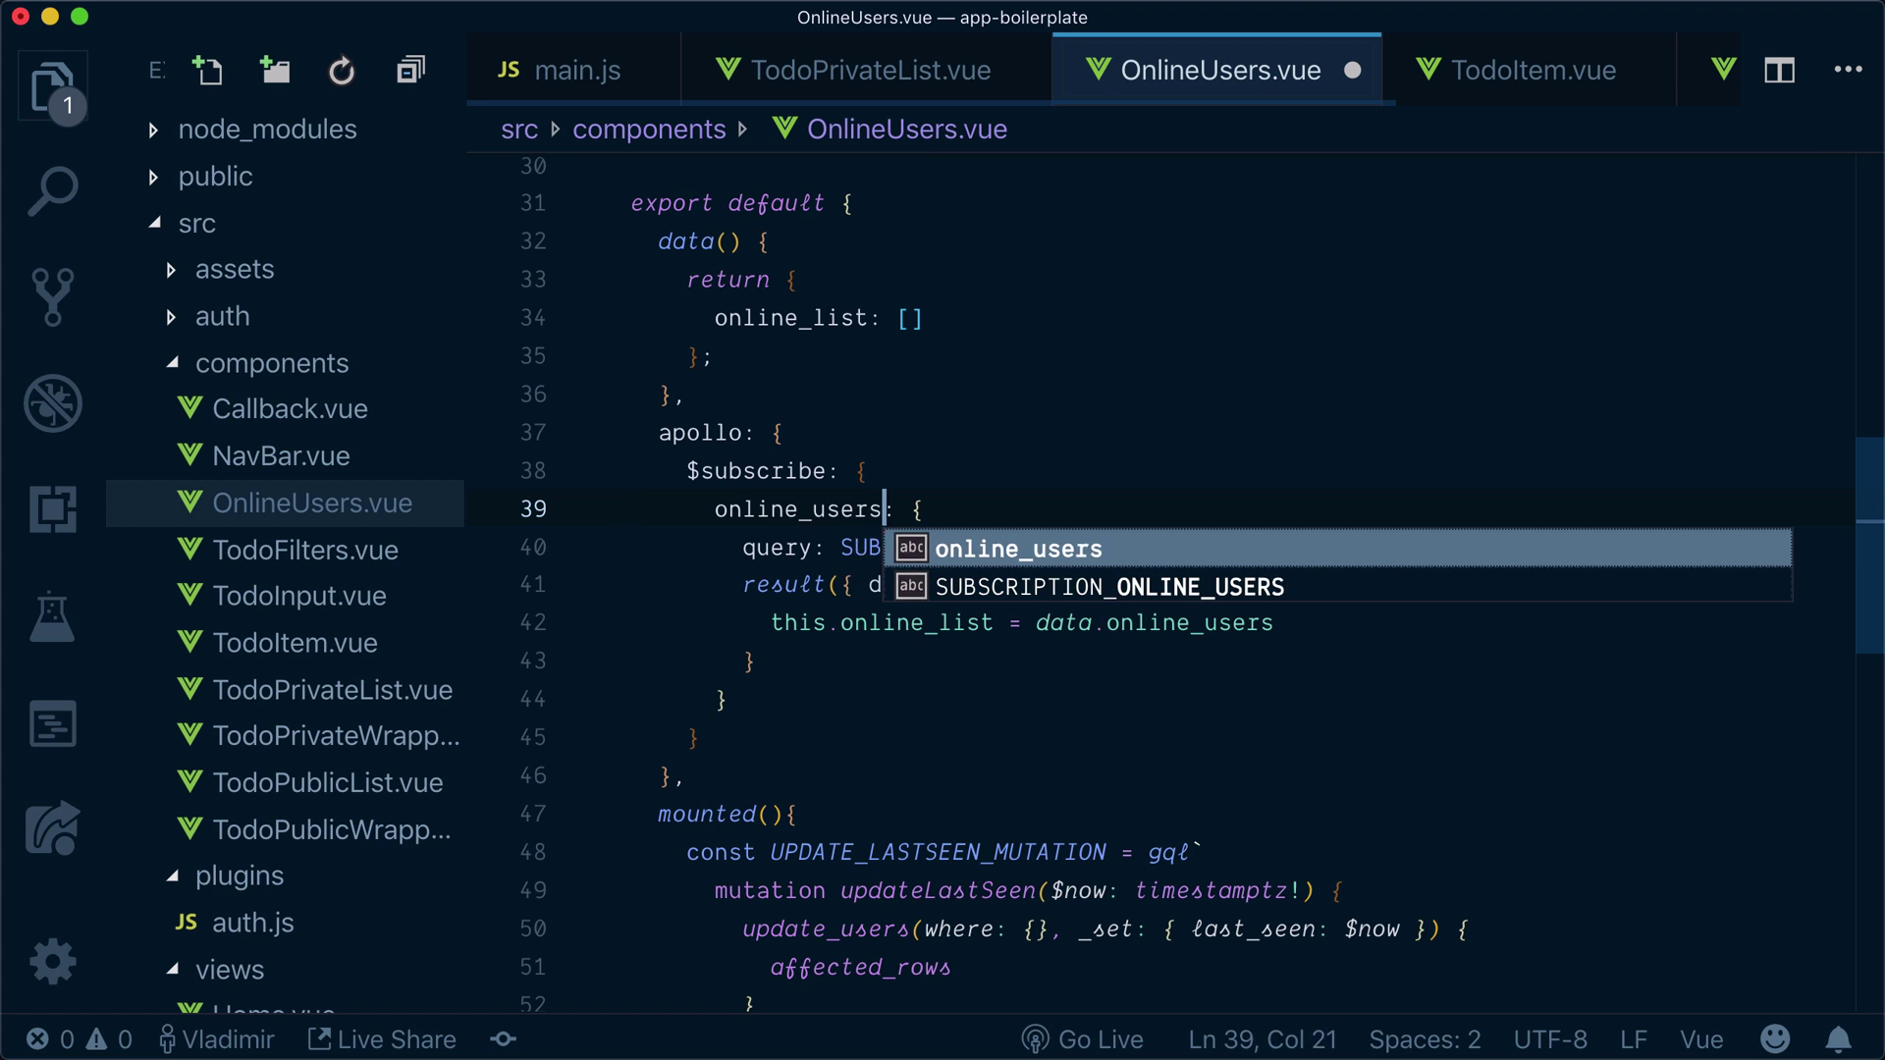
pyautogui.click(1109, 470)
pyautogui.hotkey('ctrl', 's')
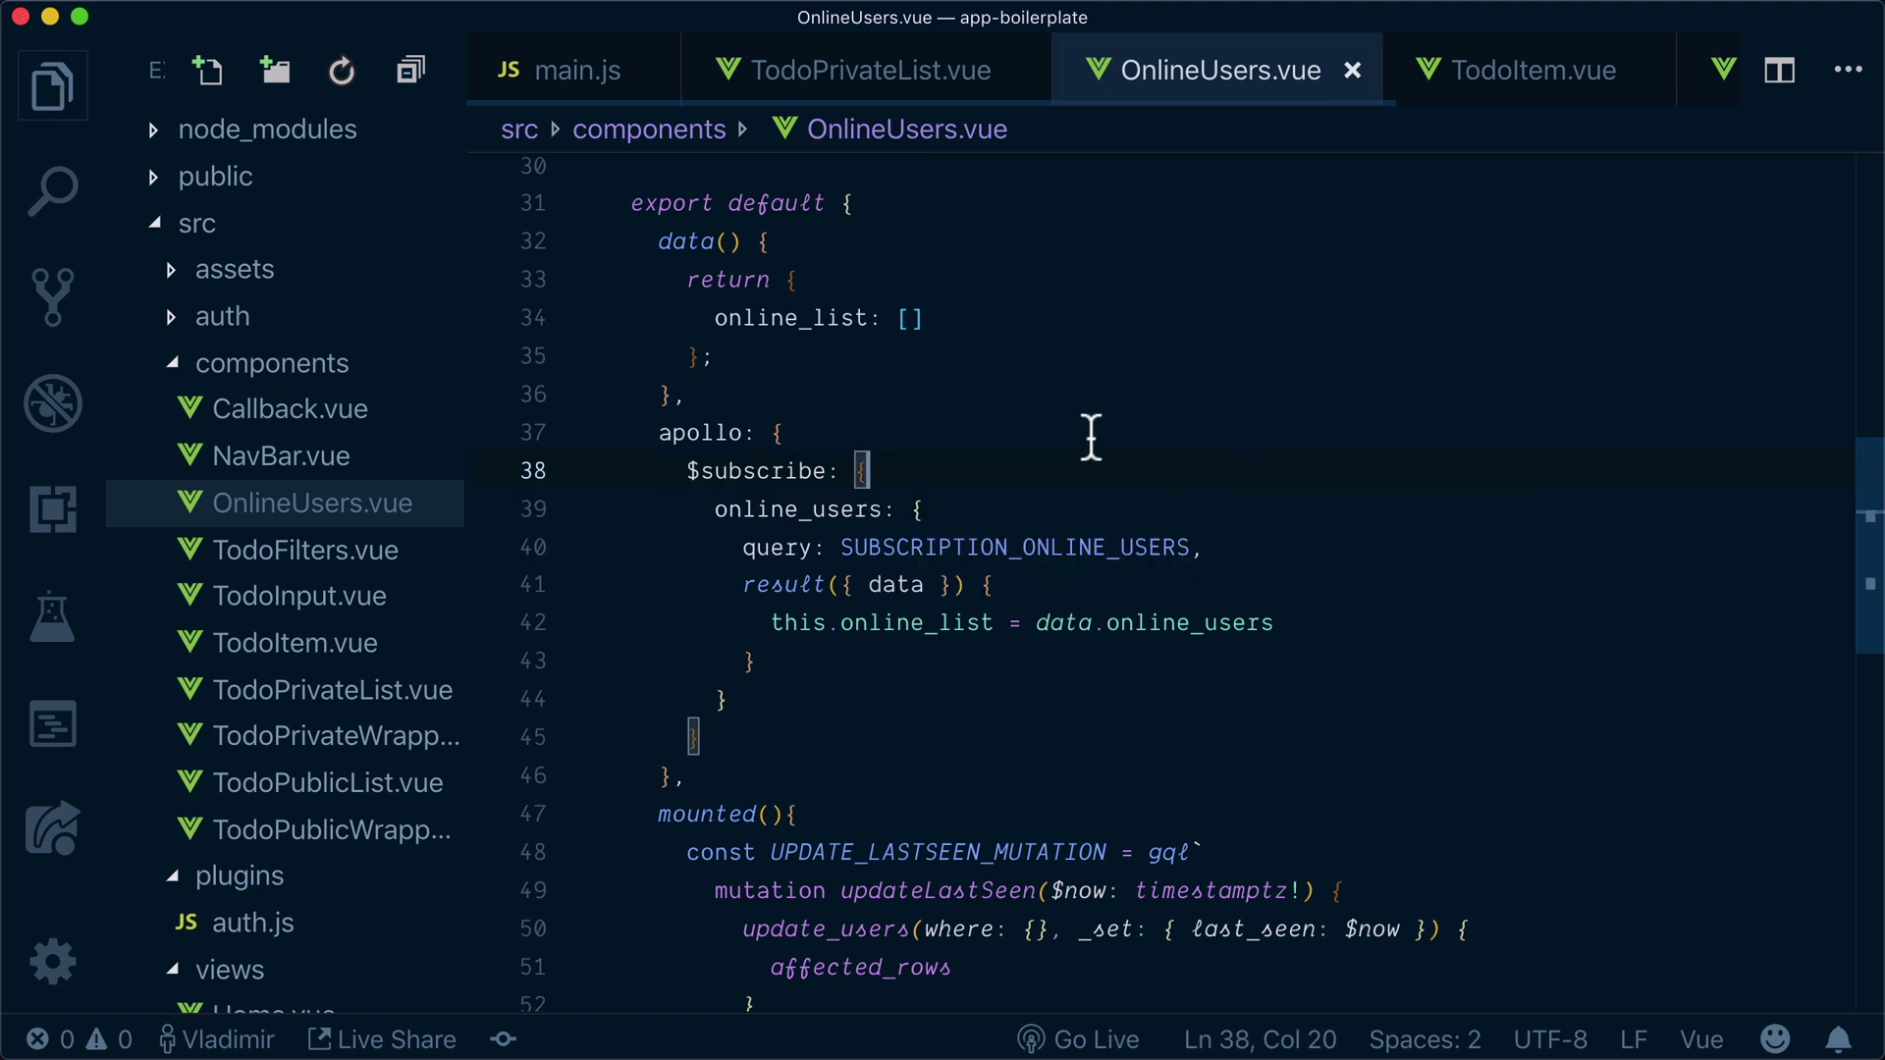
pyautogui.hotkey('ctrl', 'Left')
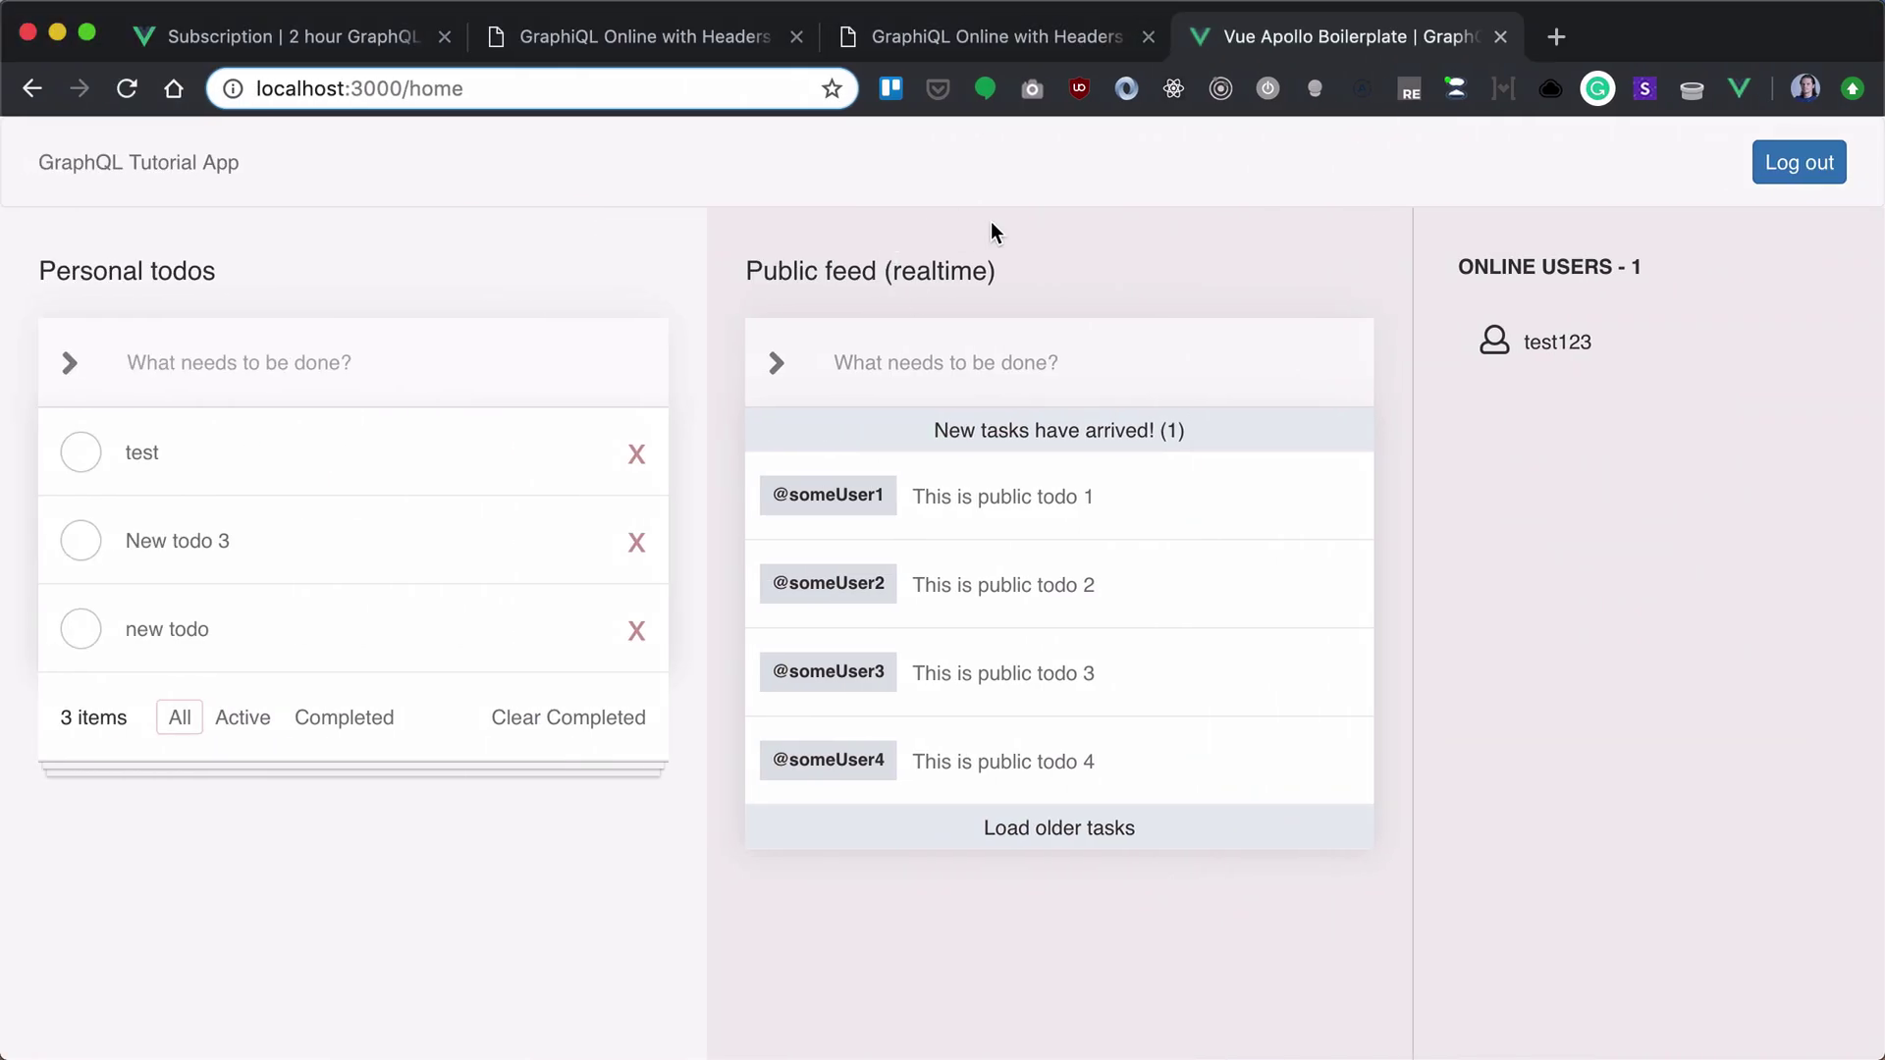